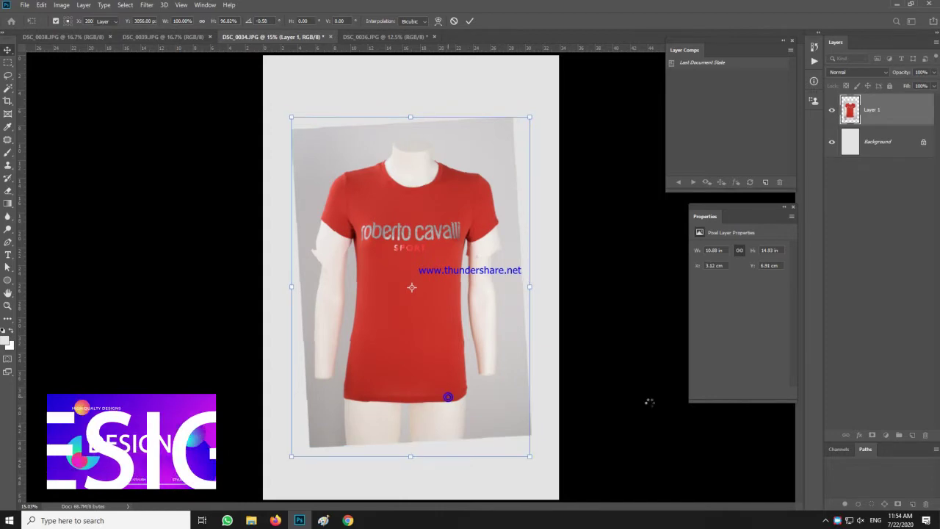
- Commit the transform on the T-shirt layer and open that layer in the Liquify filter
click(649, 402)
scroll(363, 248, up, 5)
click(350, 211)
click(151, 5)
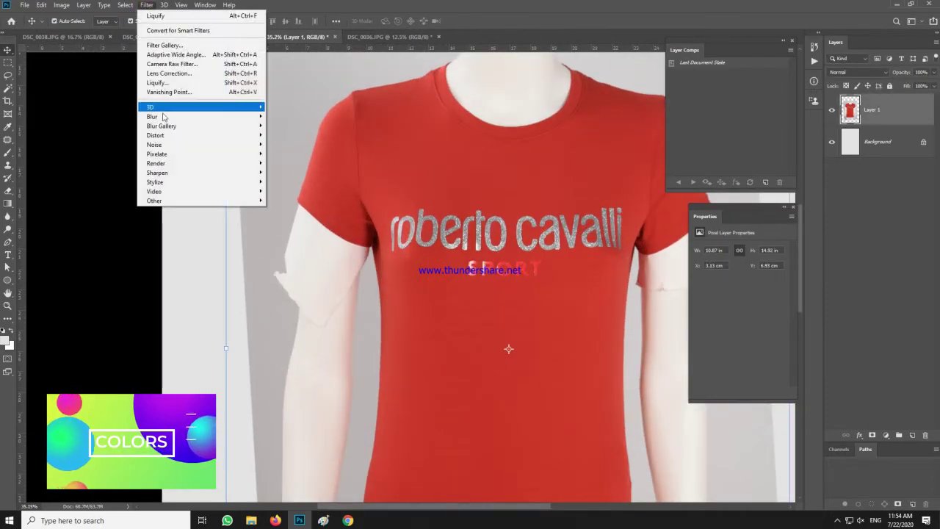
click(164, 83)
key(ctrl+plus)
key(ctrl+plus)
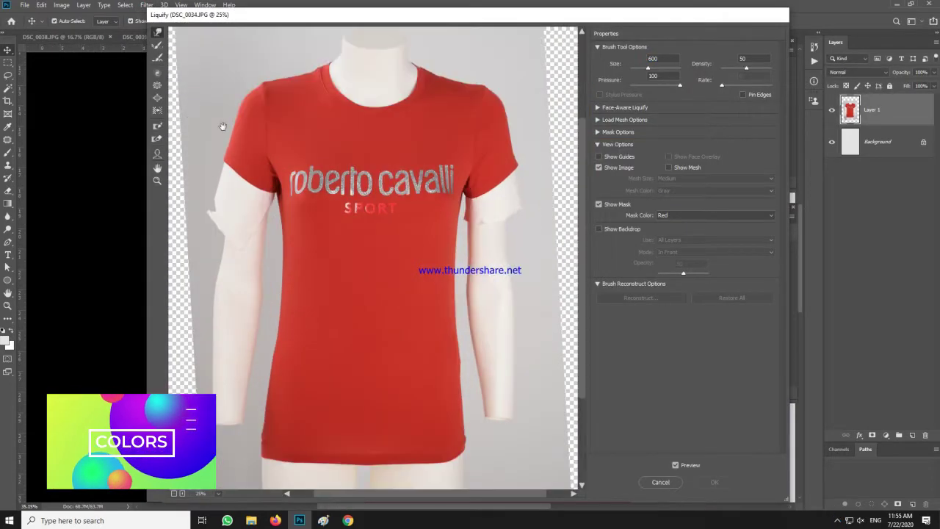
- Smooth the outer edge of the left sleeve with the Forward Warp brush, varying its size between 1100 and 500
drag(222, 126, 264, 169)
key(bracketright)
key(bracketright)
drag(249, 203, 263, 210)
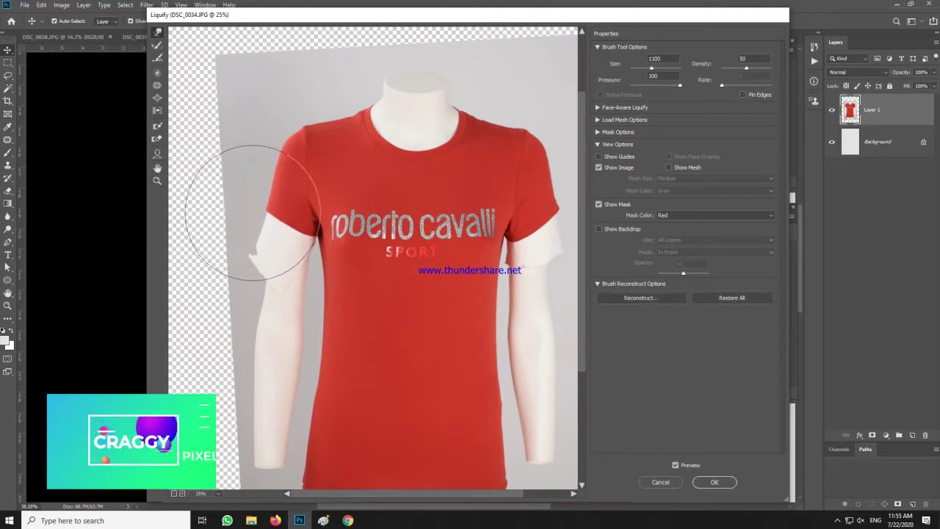
key(bracketleft)
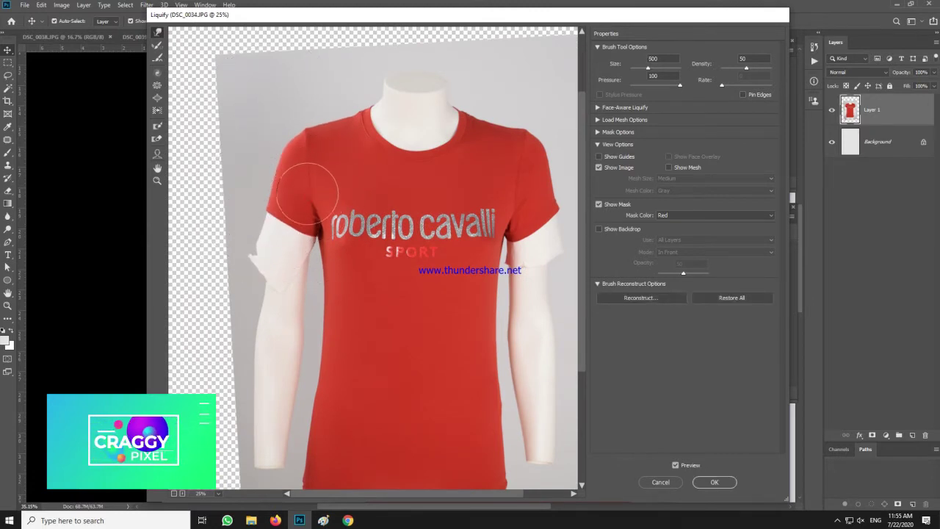
key(bracketleft)
key(bracketleft)
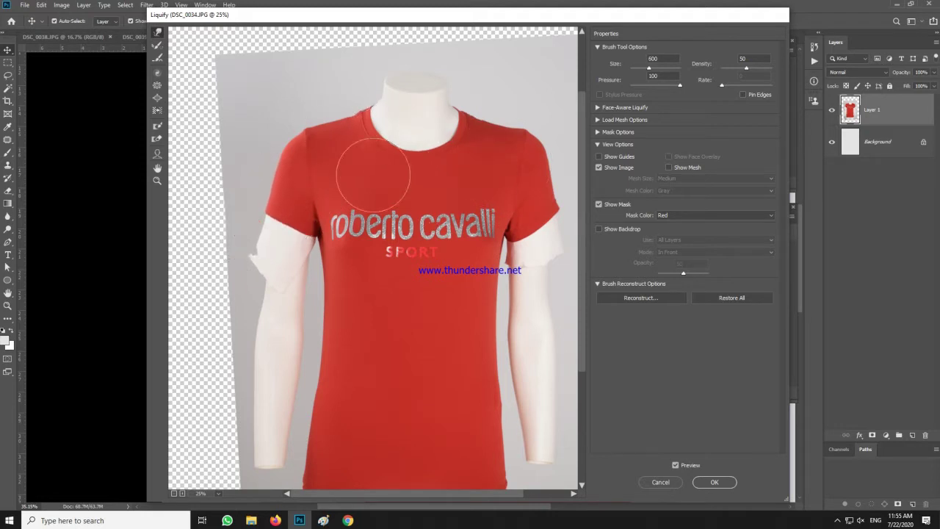
- Undo the last warp and reshape the left chest area of the shirt with a brush size of 1100
key(ctrl+z)
key(bracketright)
key(bracketright)
key(bracketright)
key(bracketright)
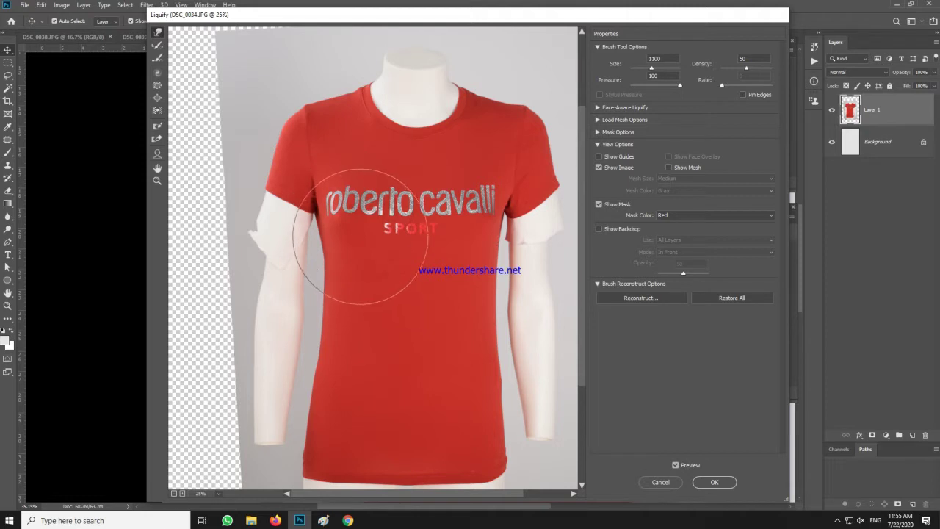
key(ctrl+shift+z)
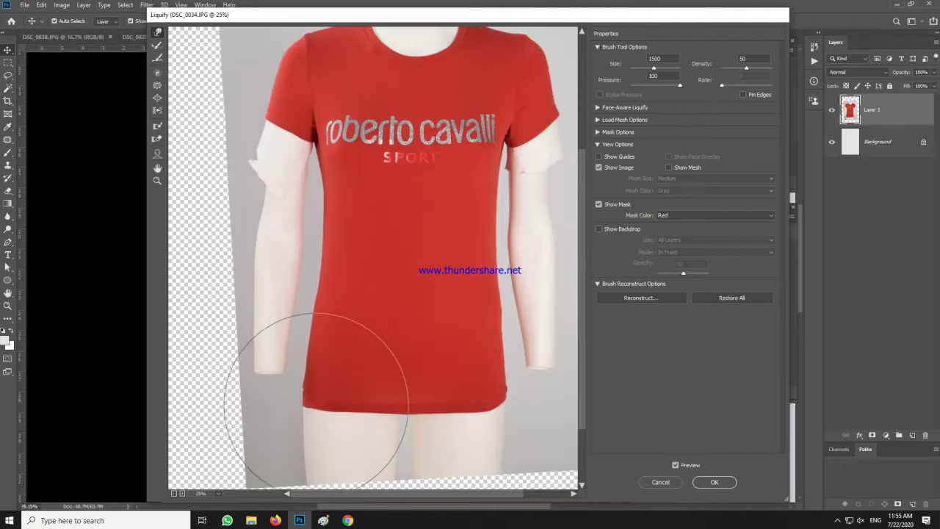
- Push in the bulging lower-left side of the shirt near the hem with the Forward Warp brush
key(bracketright)
key(bracketright)
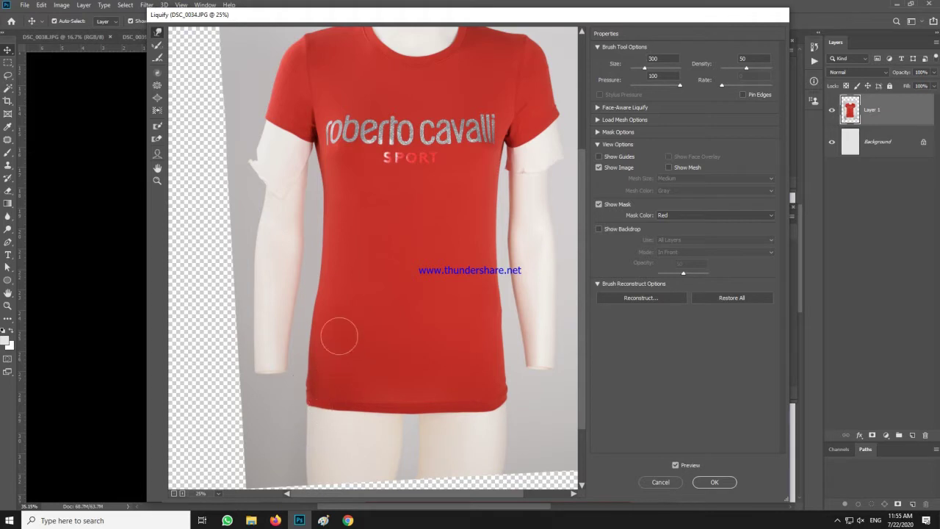
key(ctrl+shift+z)
- Enlarge the warp brush to 2700, even out the shirt's lower body and hem, and apply the Liquify filter
key(bracketright)
key(bracketright)
key(bracketright)
key(bracketright)
key(bracketright)
key(bracketright)
key(bracketright)
key(bracketright)
key(bracketright)
key(bracketright)
key(bracketright)
key(bracketright)
key(bracketright)
key(bracketright)
key(bracketright)
key(bracketright)
key(bracketright)
key(bracketright)
key(bracketright)
key(bracketright)
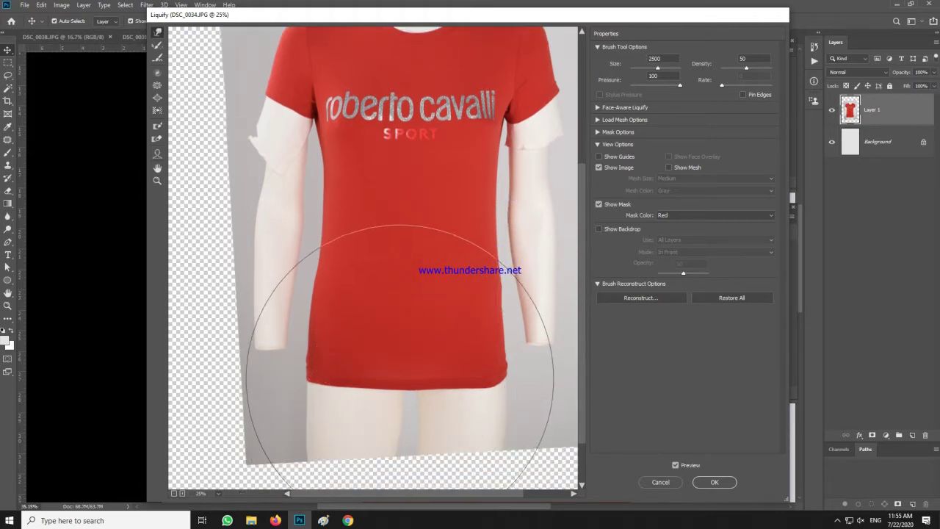
key(bracketright)
key(bracketright)
key(ctrl+z)
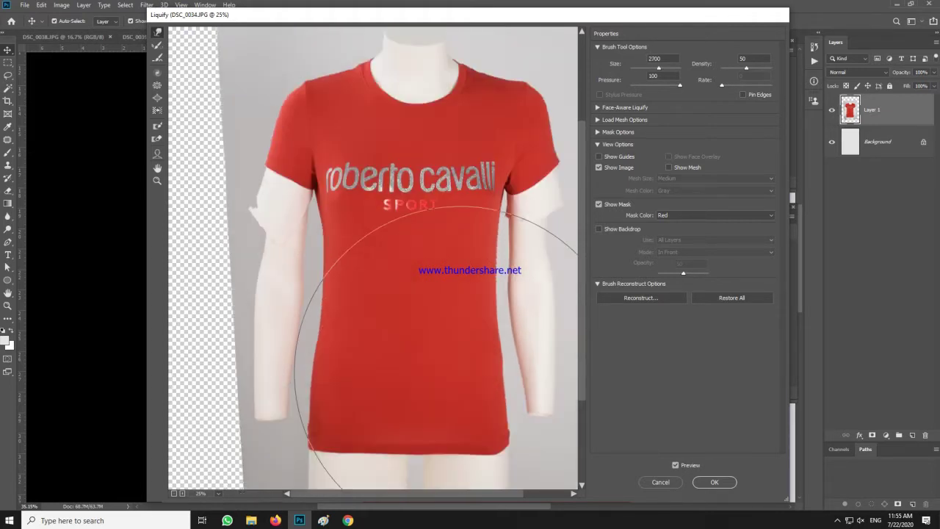
key(ctrl+z)
key(Return)
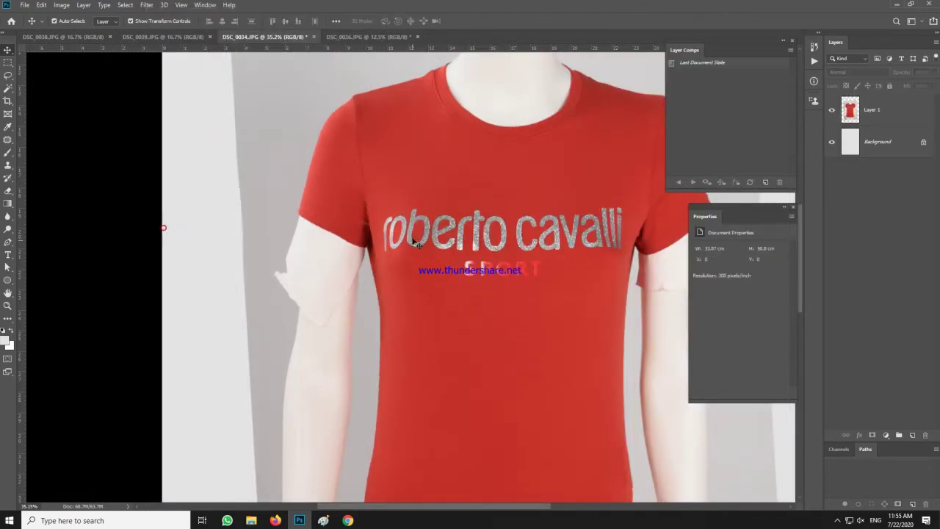
- Reopen the T-shirt layer in the Liquify filter with the left sleeve in close view
scroll(367, 228, down, 3)
scroll(440, 262, up, 5)
click(354, 249)
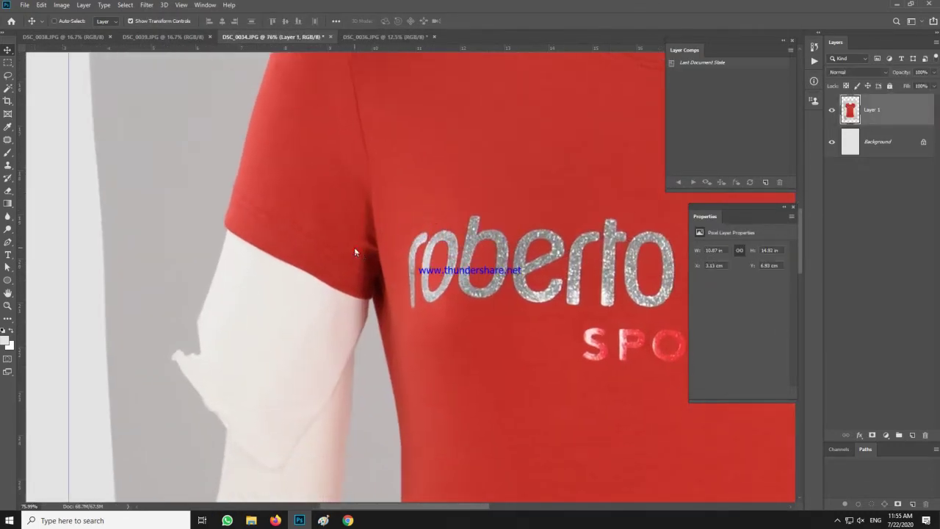
key(ctrl+shift+x)
scroll(356, 249, up, 3)
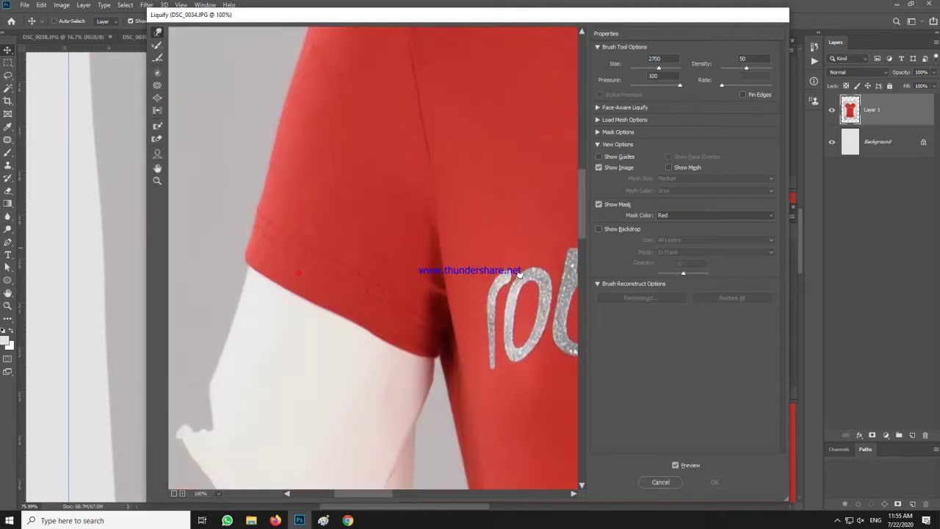
- Reduce the warp brush to 250, smooth the hem of the left sleeve, and apply the Liquify filter
drag(519, 274, 576, 240)
key(bracketleft)
key(bracketleft)
key(bracketleft)
key(bracketleft)
key(bracketleft)
key(bracketleft)
key(bracketleft)
key(bracketleft)
key(bracketleft)
key(bracketleft)
key(bracketleft)
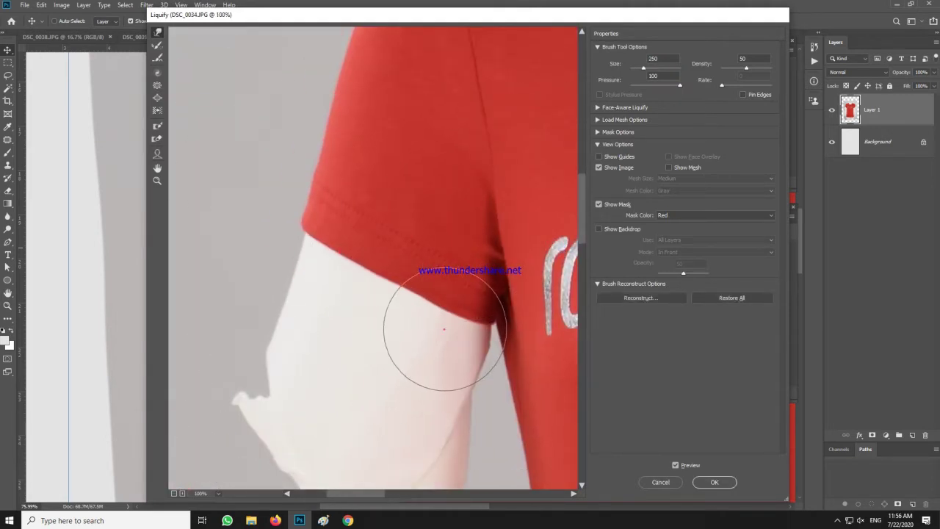
key(Return)
key(ctrl+0)
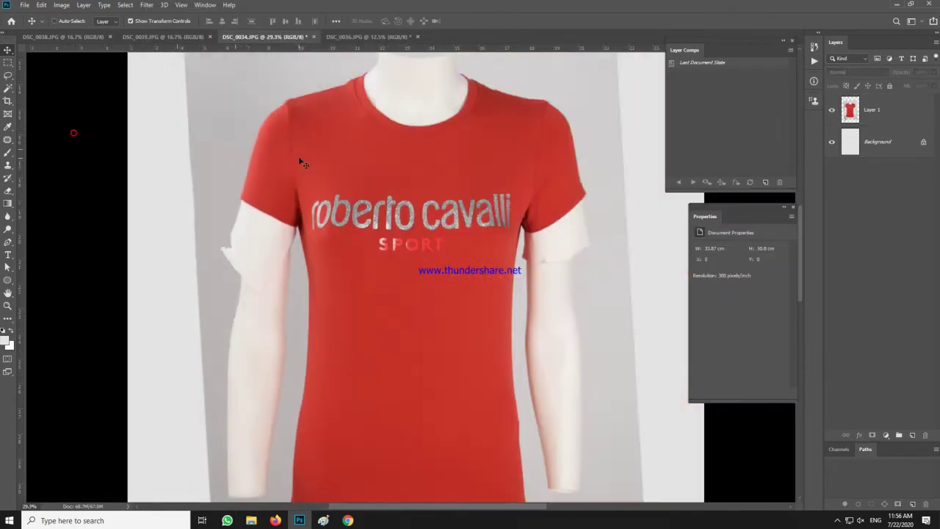
- Switch to DSC_0039.JPG and select the collar area with a rectangular marquee
key(ctrl+shift+Tab)
key(ctrl+e)
scroll(546, 300, up, 2)
key(m)
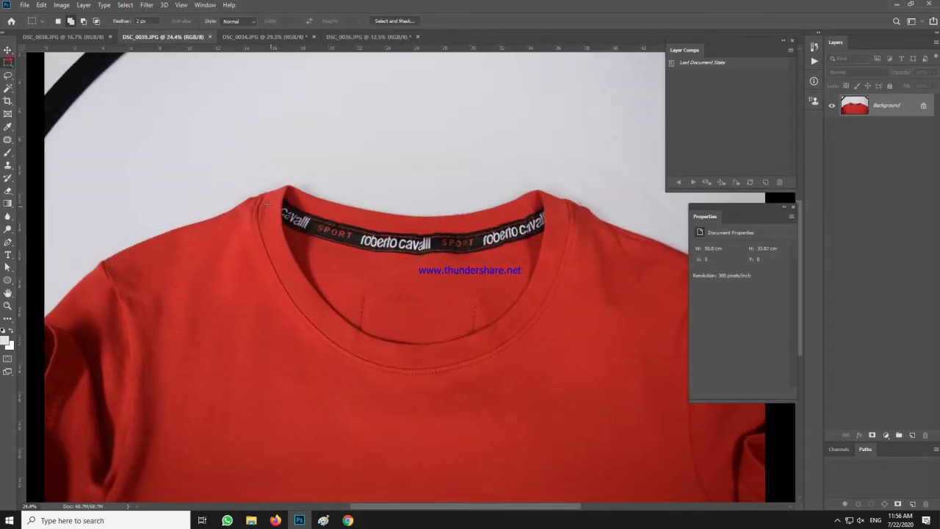
drag(591, 378, 593, 382)
right_click(390, 277)
click(357, 316)
- Bring the selected collar into DSC_0034.JPG as a new layer and scale it to fit the shirt's neckline
click(233, 36)
click(193, 38)
key(v)
drag(507, 245, 436, 191)
drag(461, 235, 465, 226)
drag(537, 248, 495, 237)
key(Return)
- Fine-tune the collar layer's position over the neckline and commit its placement
scroll(525, 223, up, 4)
drag(419, 249, 420, 246)
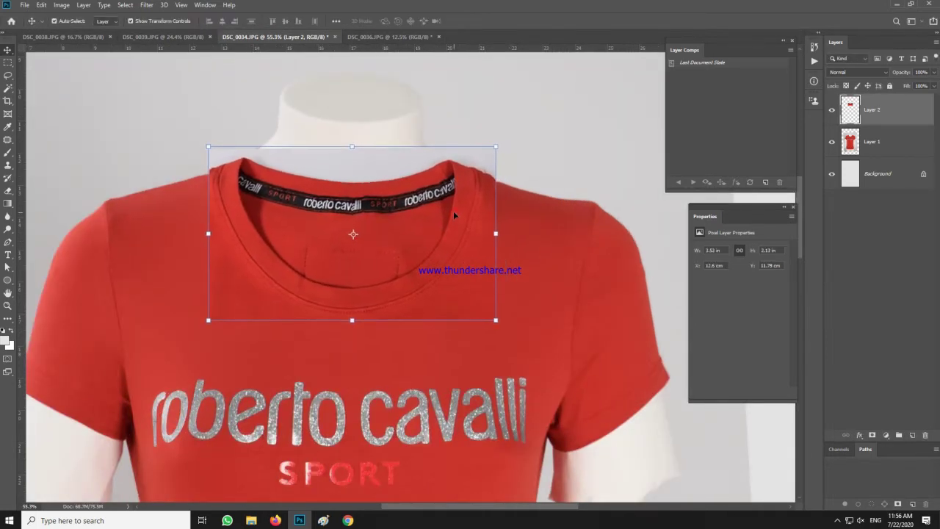
key(Return)
key(ctrl+0)
scroll(389, 213, up, 3)
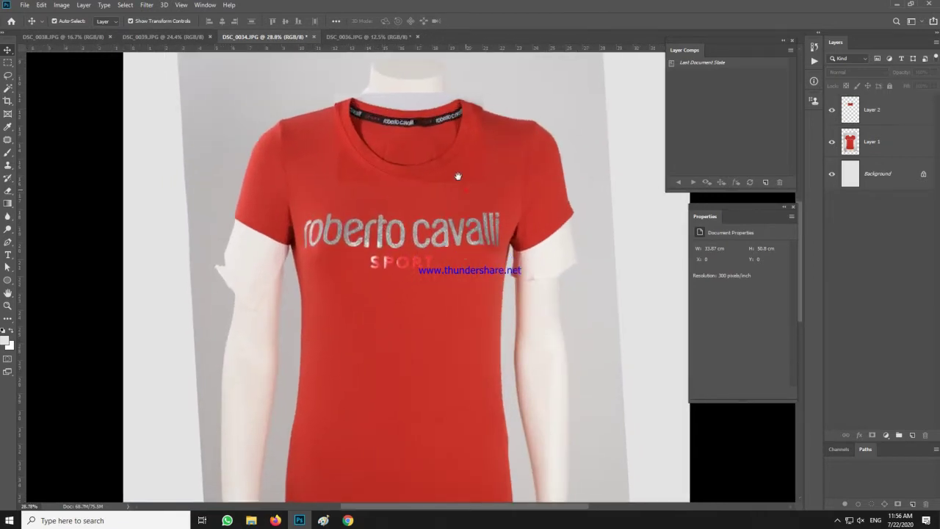
- Reshape the left shoulder and sleeve of Layer 1 in Liquify with brush sizes 1000 and 600, and apply the filter
ctrl+click(441, 149)
ctrl+click(302, 155)
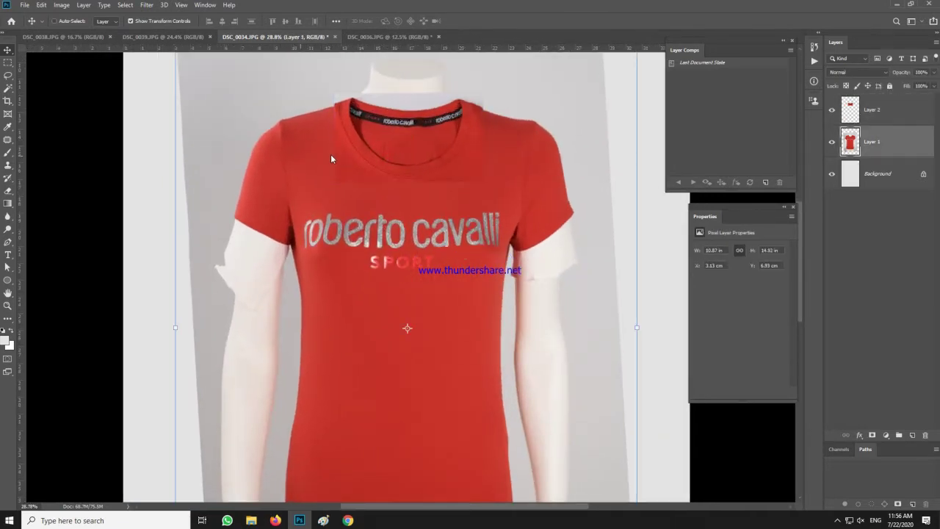
key(ctrl+shift+x)
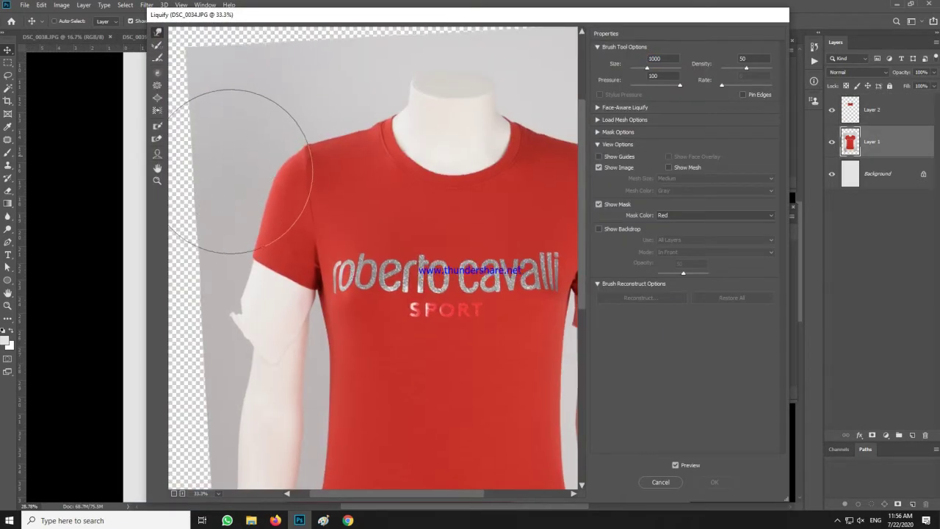
mouse_move(230, 171)
mouse_down()
mouse_move(241, 174)
mouse_move(237, 160)
mouse_up()
key(bracketleft)
key(bracketleft)
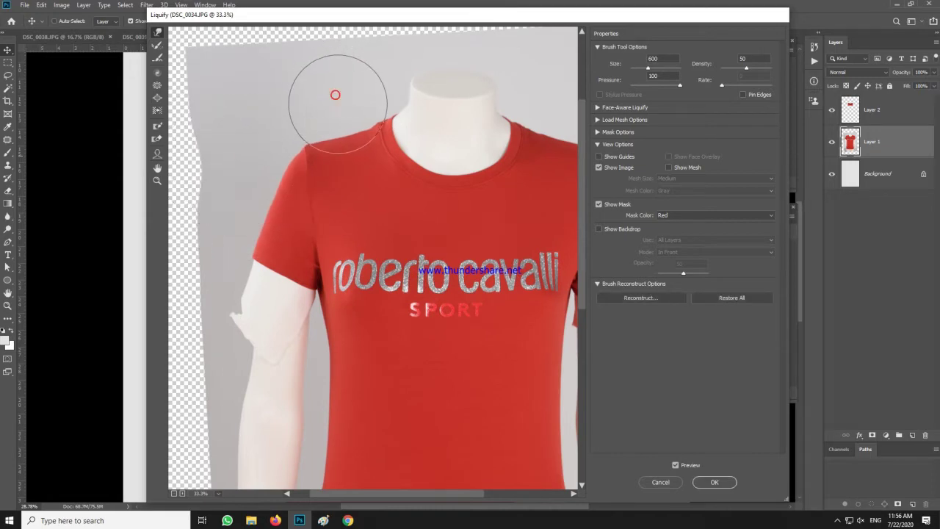
key(Return)
ctrl+click(149, 157)
- Start a Pen path at the left shoulder seam and trace the shoulder edge up to the collar
scroll(191, 180, down, 8)
scroll(384, 248, up, 12)
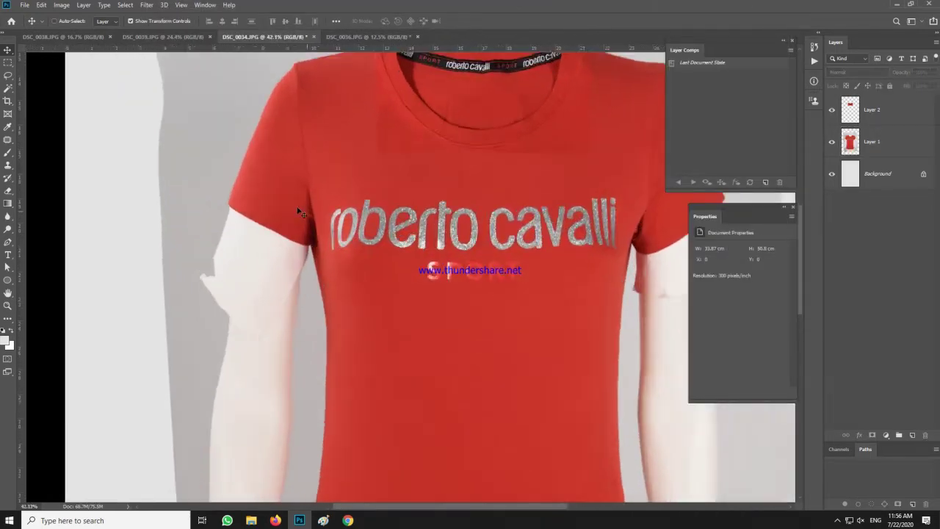
scroll(301, 217, up, 2)
scroll(327, 216, down, 5)
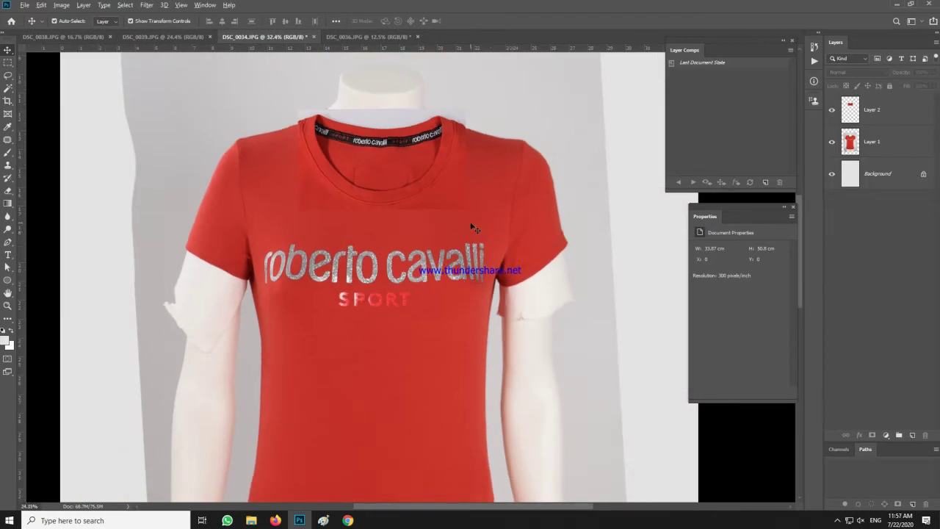
scroll(473, 229, down, 2)
scroll(312, 147, up, 7)
key(p)
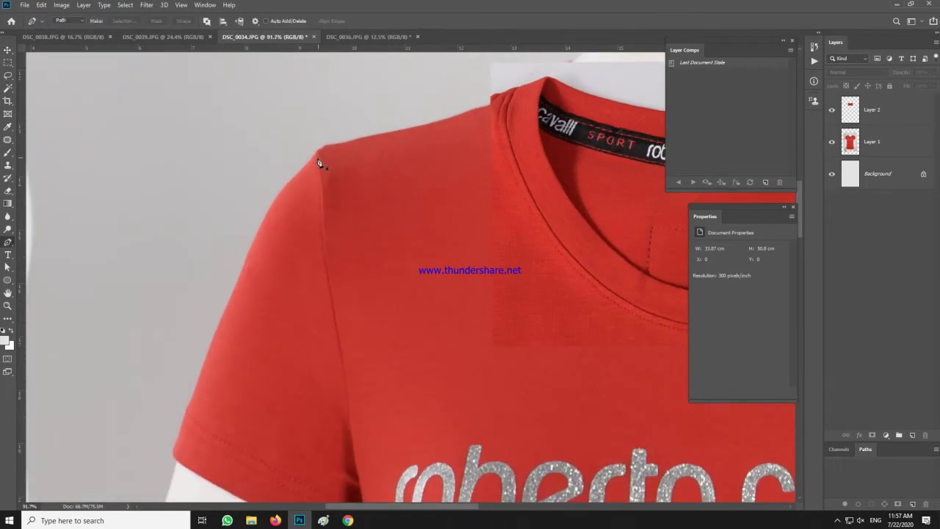
scroll(318, 160, up, 7)
drag(316, 158, 326, 154)
drag(363, 137, 213, 260)
drag(509, 178, 530, 163)
drag(556, 161, 307, 275)
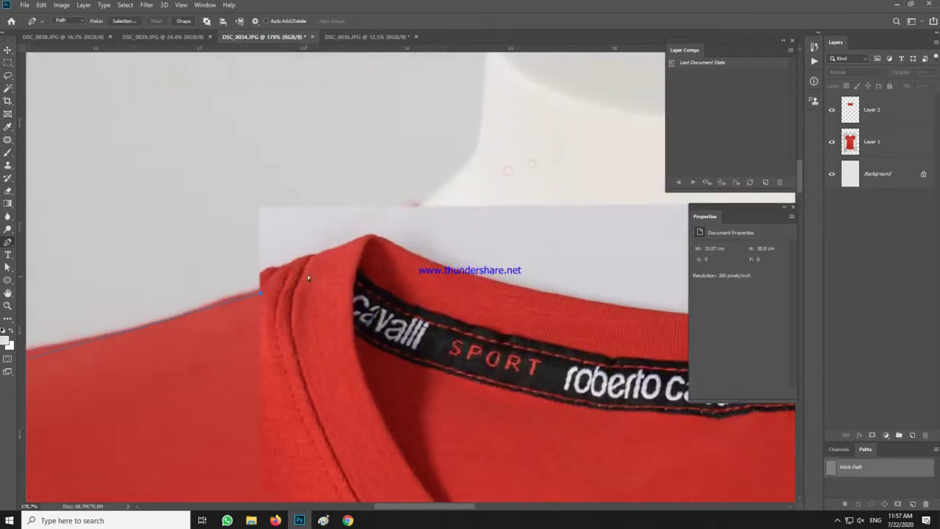
- Continue the path over the left collar tip and along the back neckline to the right collar tip
scroll(307, 275, up, 2)
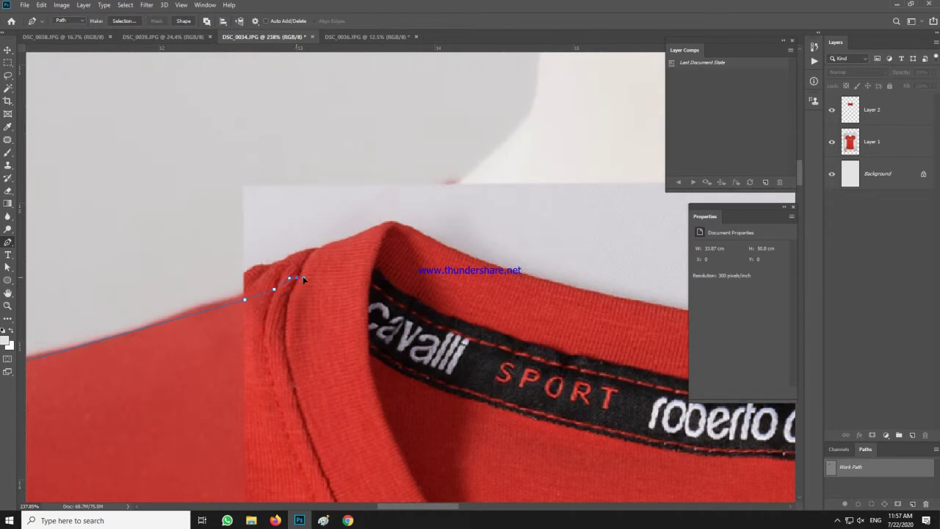
scroll(433, 249, down, 2)
drag(572, 272, 292, 243)
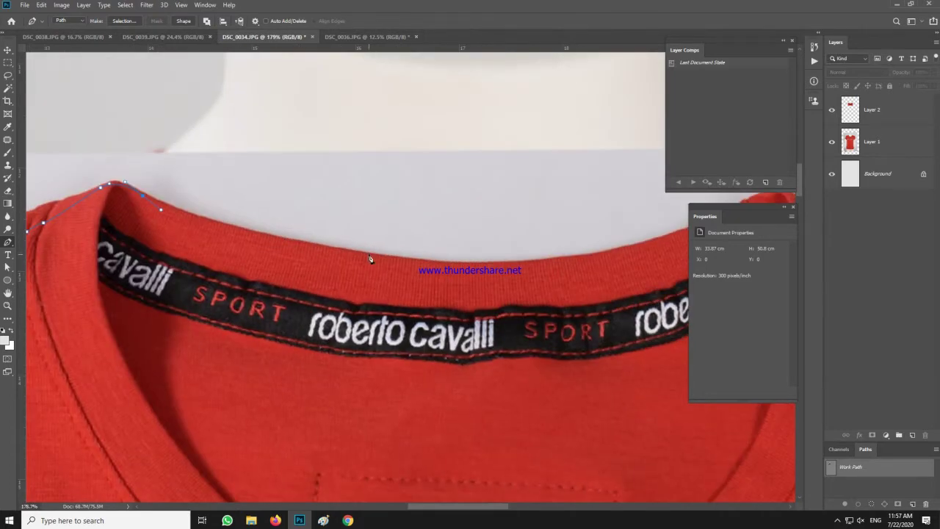
click(492, 273)
drag(660, 250, 435, 246)
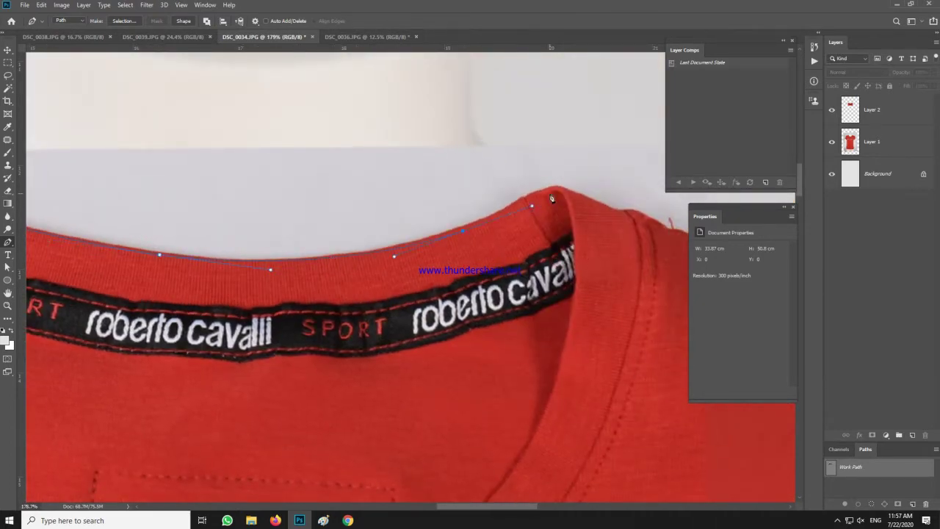
drag(619, 208, 399, 186)
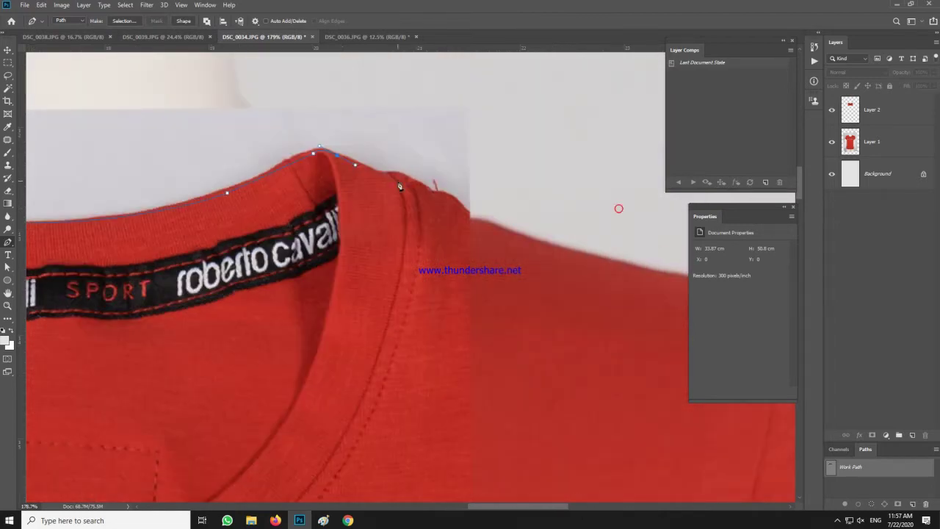
- Extend the path along the right shoulder, down the armhole seam and along the right side of the shirt body
click(556, 252)
scroll(556, 253, down, 2)
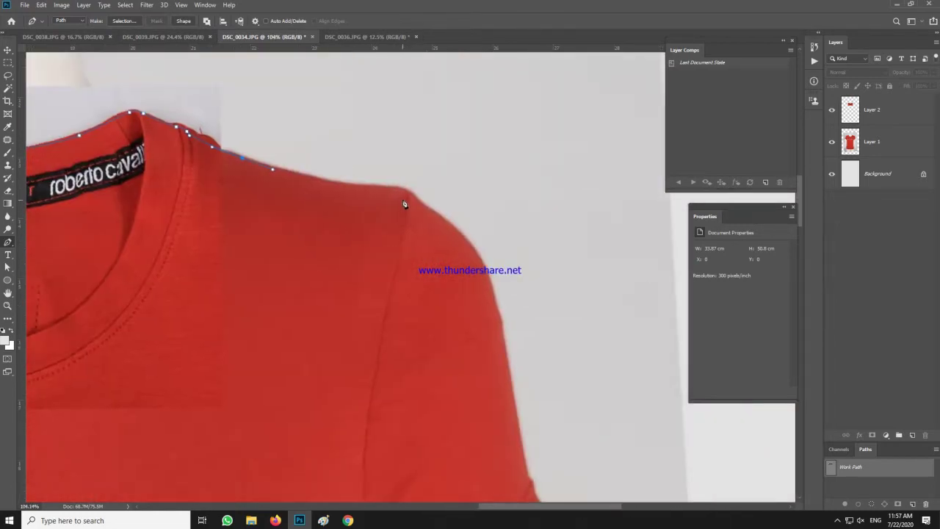
scroll(420, 245, down, 3)
drag(414, 323, 414, 390)
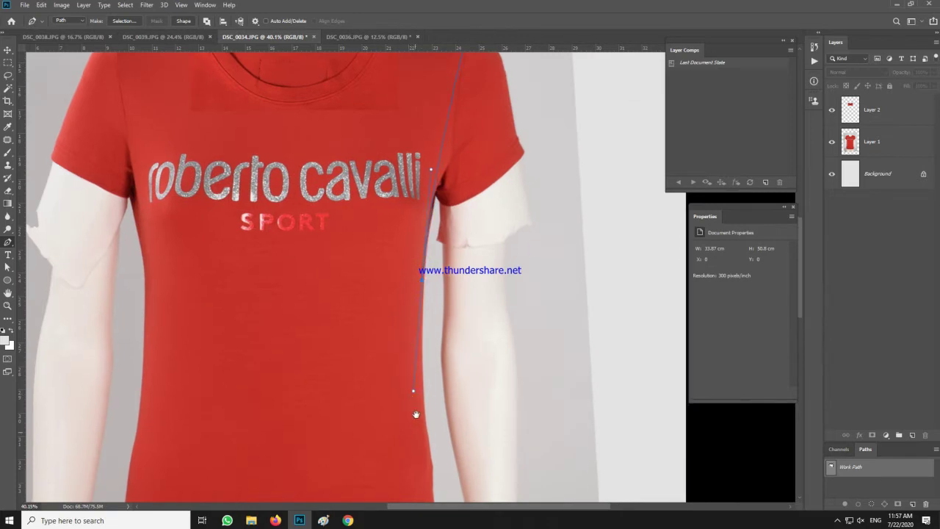
drag(420, 499, 481, 258)
- Extend the path diagonally through the lower shirt body and along the bottom hem, rounding the left hem corner
drag(364, 360, 572, 223)
click(572, 223)
scroll(572, 223, up, 1)
scroll(573, 223, up, 3)
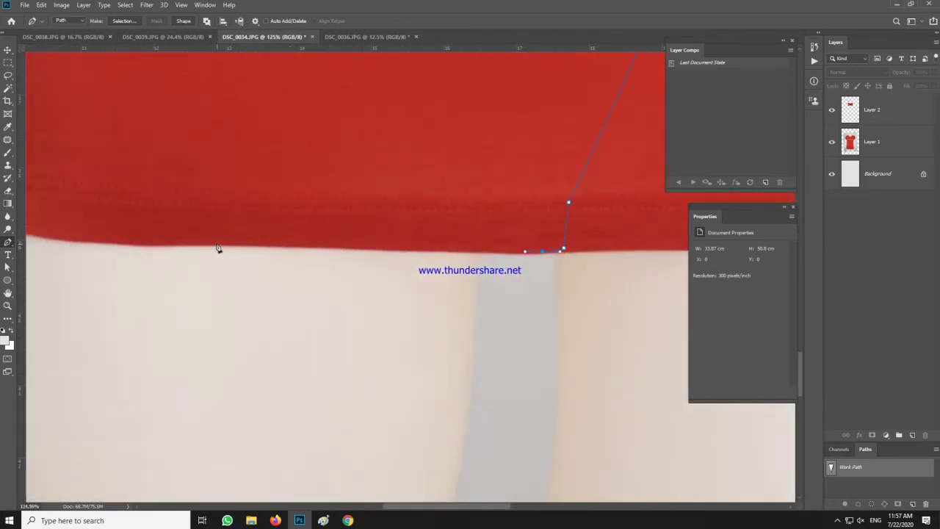
scroll(371, 273, left, 5)
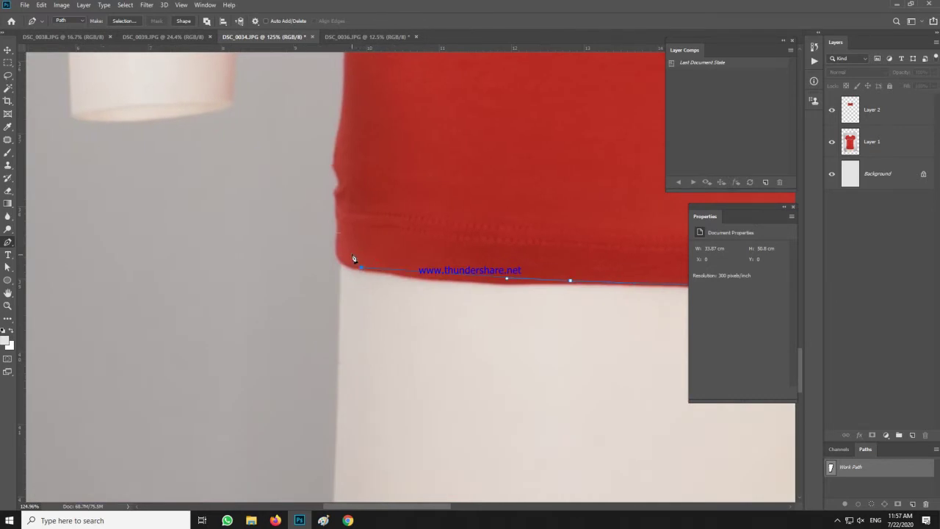
scroll(356, 212, down, 4)
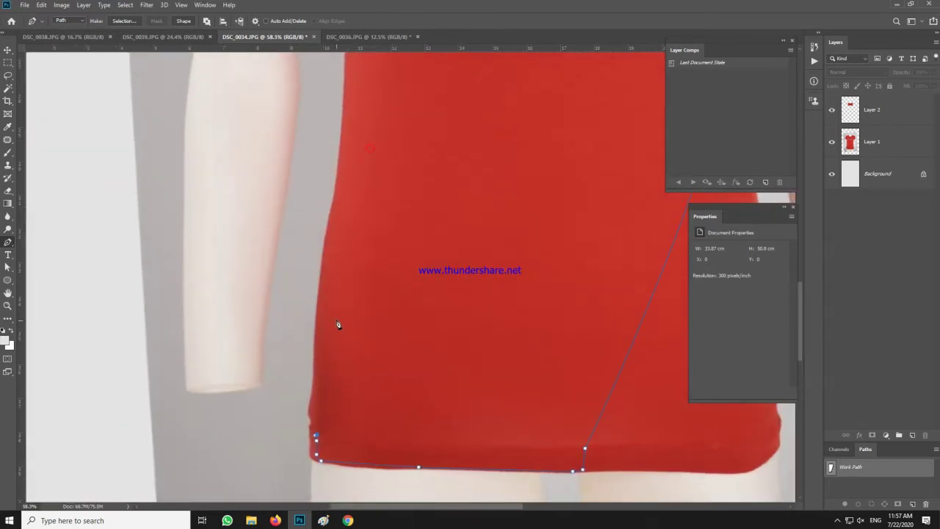
- Continue the path up the left side of the shirt body and around the armpit to the sleeve's inner edge
scroll(315, 435, up, 2)
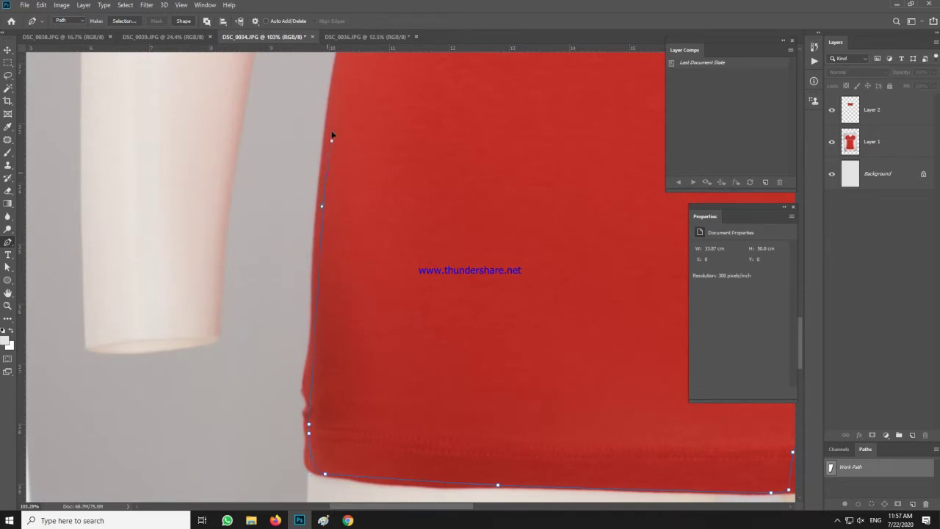
scroll(258, 249, down, 2)
scroll(278, 152, up, 4)
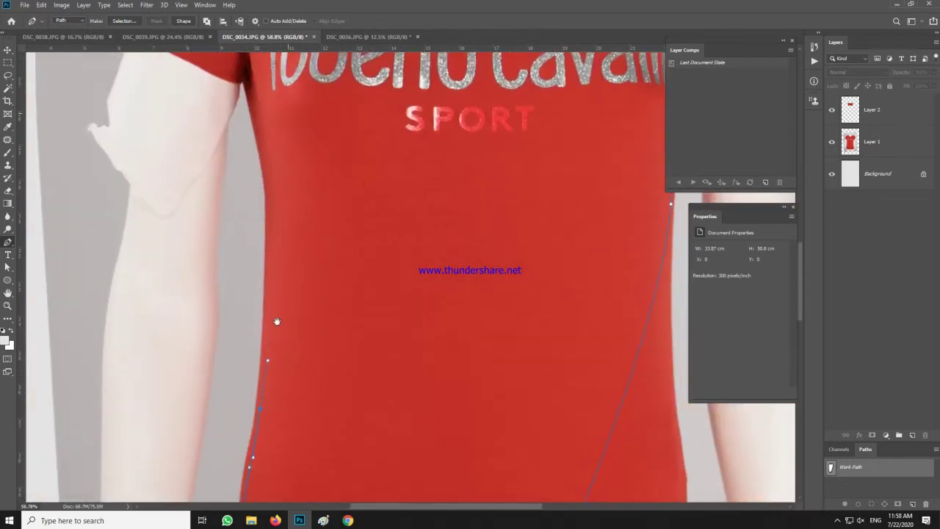
scroll(273, 276, up, 2)
scroll(273, 276, up, 3)
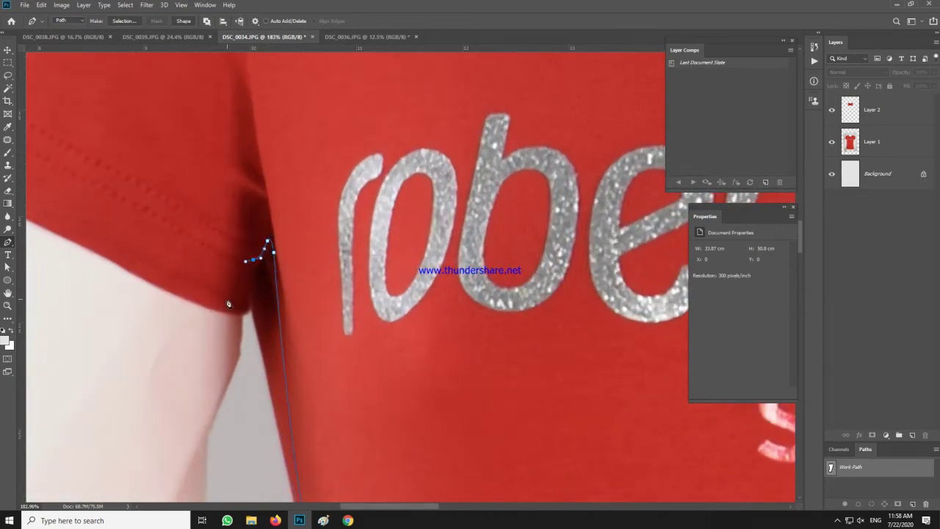
- Trace the path along the left sleeve hem and up the outer sleeve edge, closing it at the shoulder seam
drag(187, 290, 266, 371)
key(ctrl+z)
drag(265, 371, 245, 354)
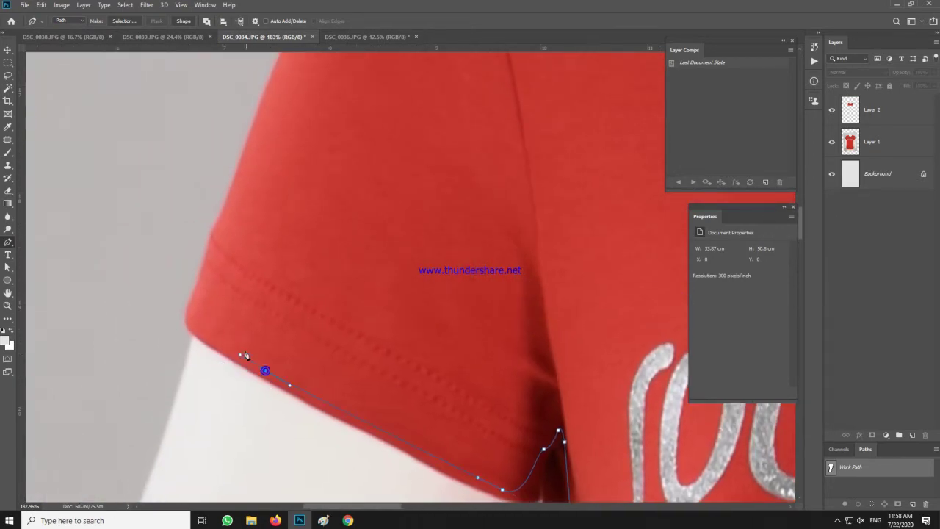
scroll(209, 268, down, 3)
scroll(245, 218, up, 2)
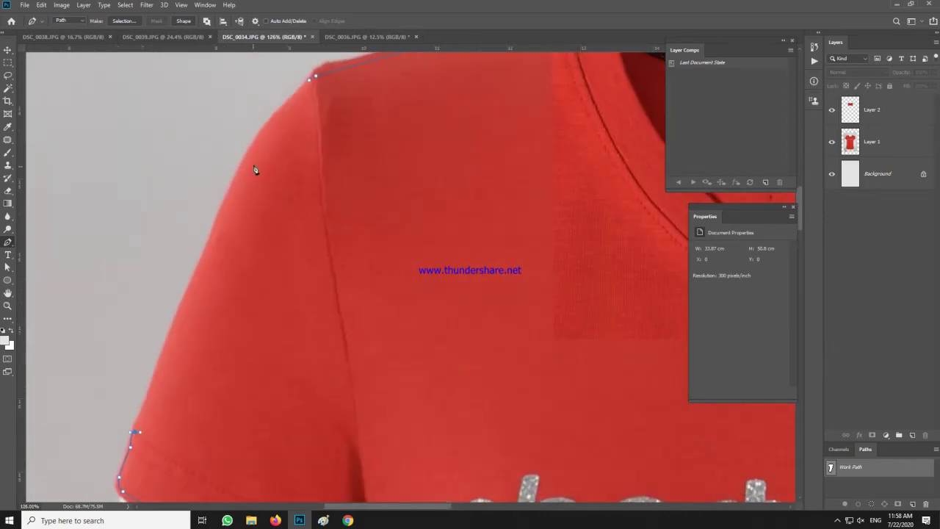
scroll(279, 147, up, 2)
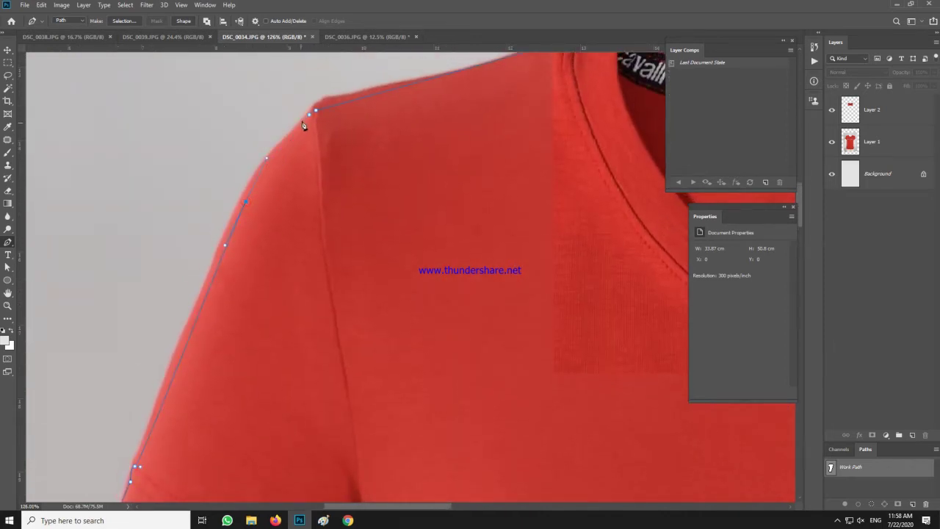
- Convert the path to a selection, copy the selected shirt to a new layer and hide Layer 1
right_click(382, 127)
click(439, 172)
key(Return)
key(ctrl+0)
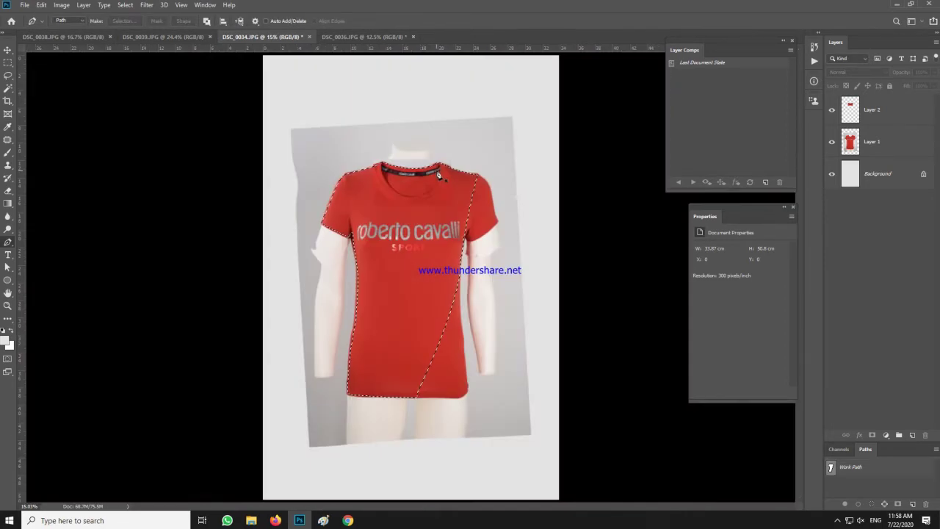
key(ctrl+j)
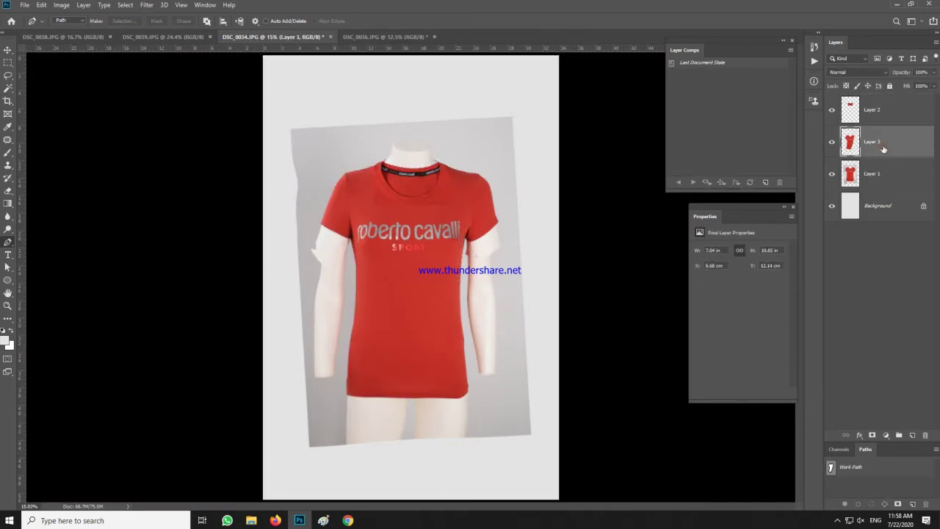
click(832, 174)
- Clone clean red fabric over the dark shadow at the left armpit of Layer 3 with the Clone Stamp
key(v)
scroll(325, 227, up, 8)
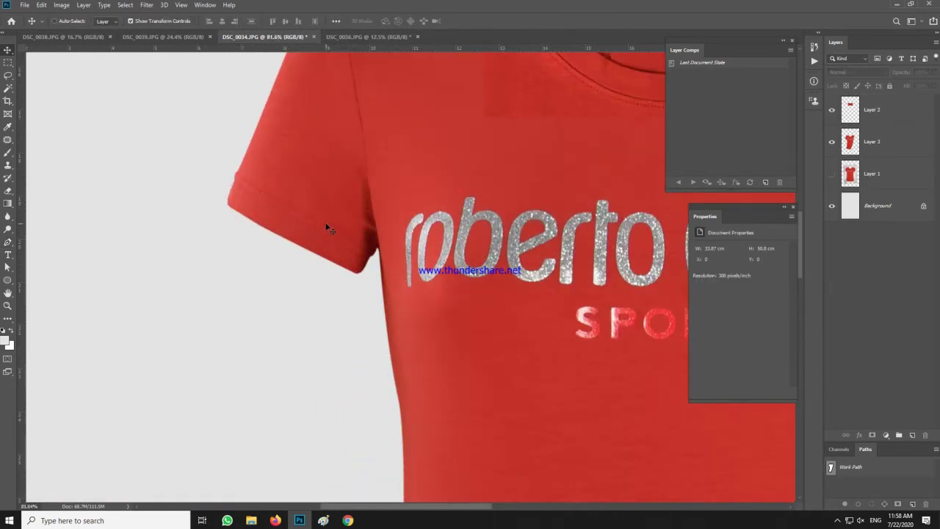
key(s)
scroll(346, 250, up, 3)
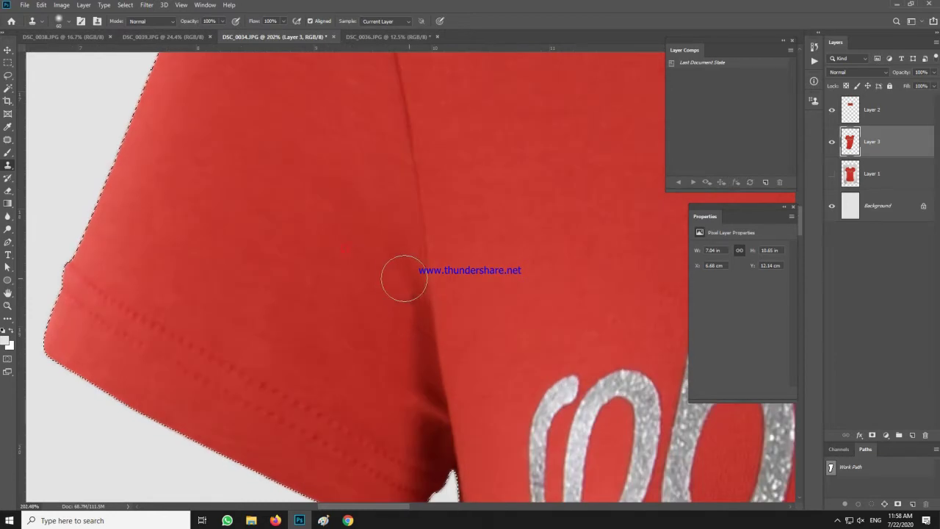
scroll(425, 422, down, 2)
scroll(419, 399, up, 3)
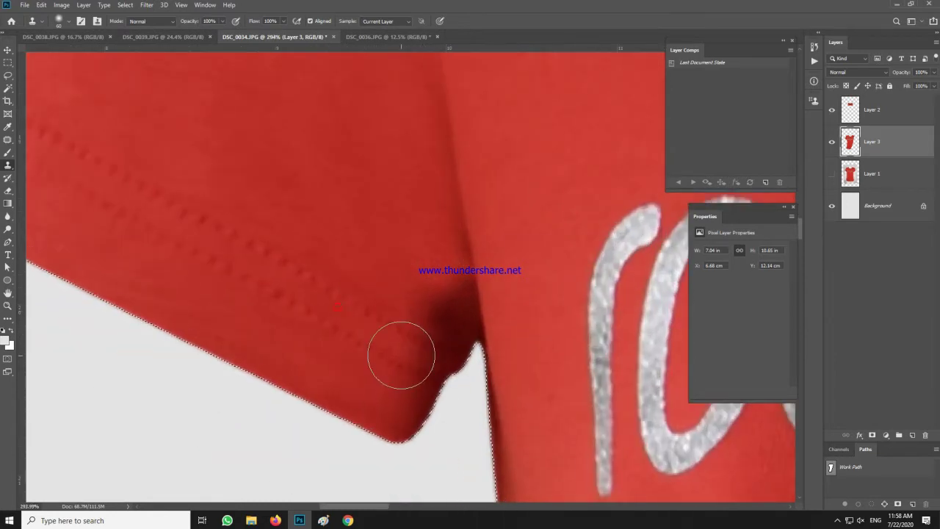
alt+click(399, 257)
drag(439, 302, 466, 336)
key(bracketleft)
key(bracketleft)
scroll(397, 206, up, 1)
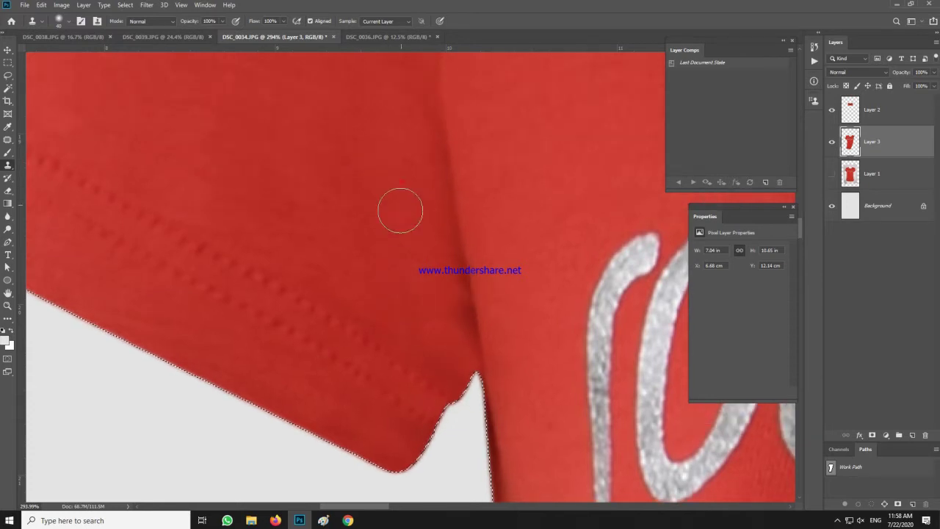
- Lasso the roberto cavalli SPORT logo with a 5 px feather, copy it to a new layer and place it above Layer 2
scroll(366, 169, down, 6)
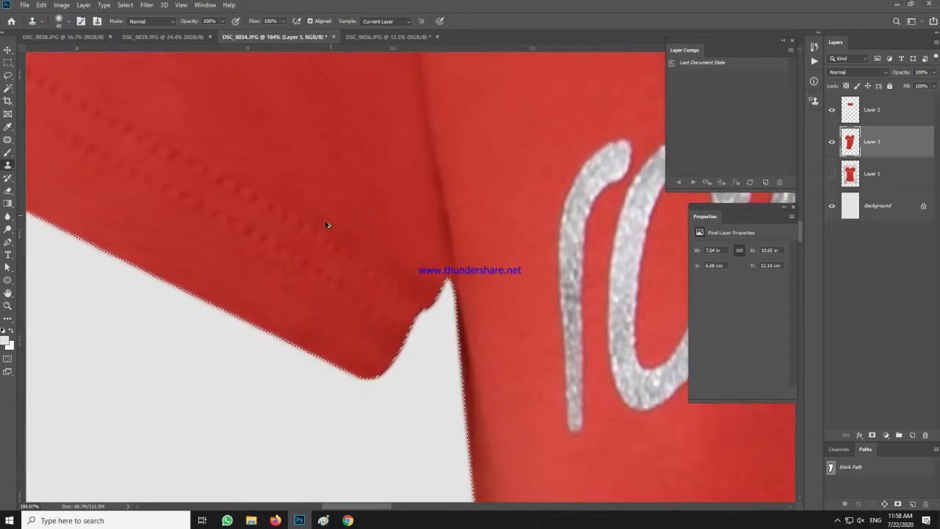
scroll(332, 348, down, 3)
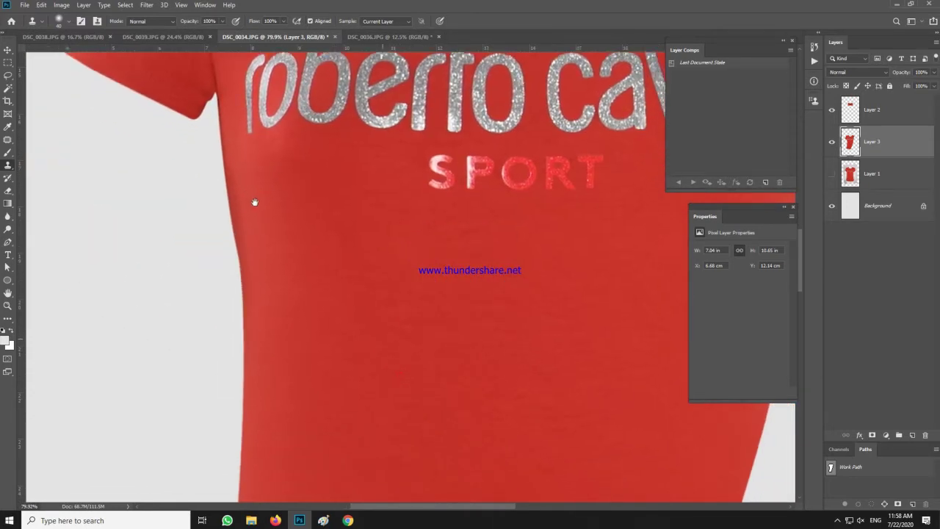
scroll(361, 149, down, 3)
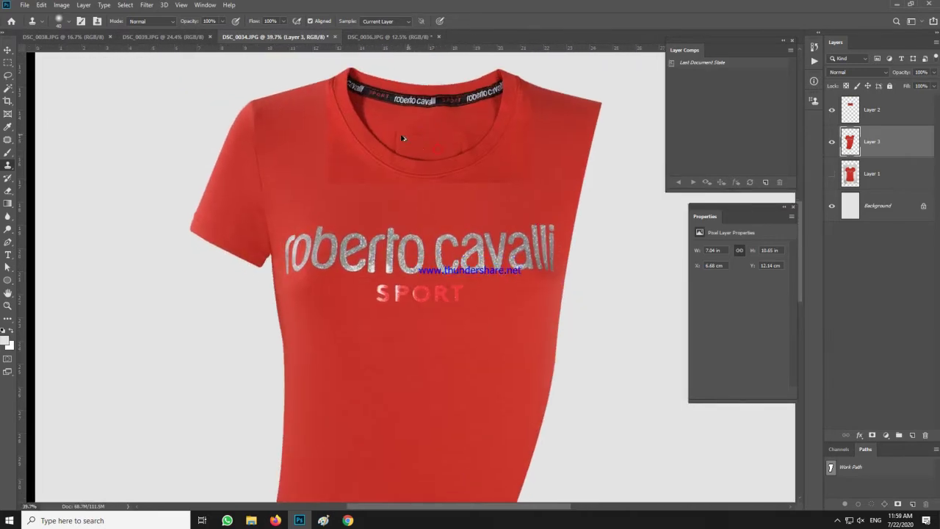
key(m)
scroll(398, 185, up, 2)
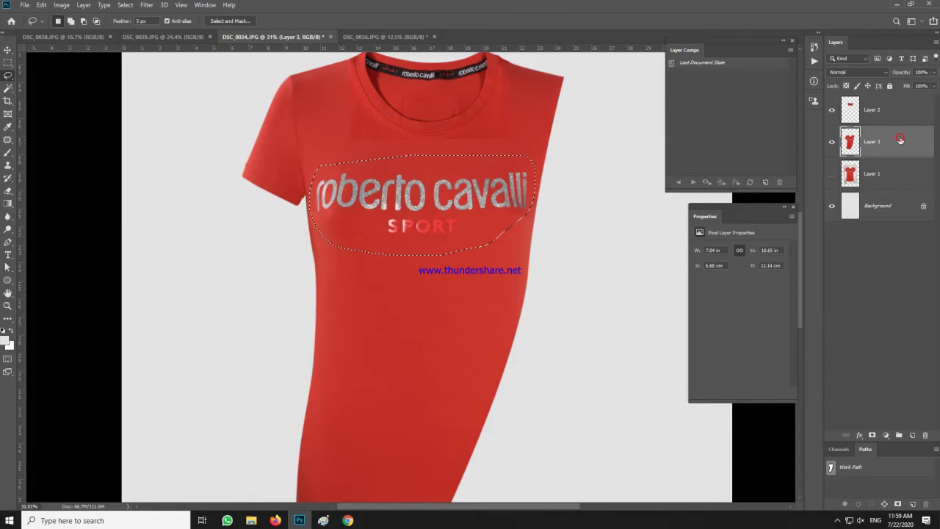
key(ctrl+j)
key(ctrl+bracketright)
- Delete the right half of the shirt on Layer 3 using a rectangular selection with a 2 px feather
key(b)
click(873, 175)
key(m)
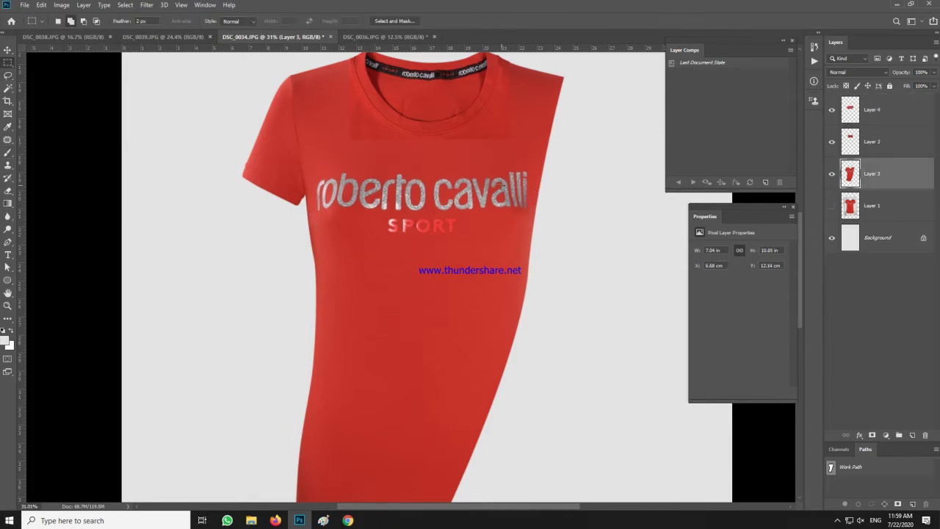
scroll(499, 184, down, 2)
drag(641, 460, 485, 142)
drag(460, 71, 460, 71)
key(Delete)
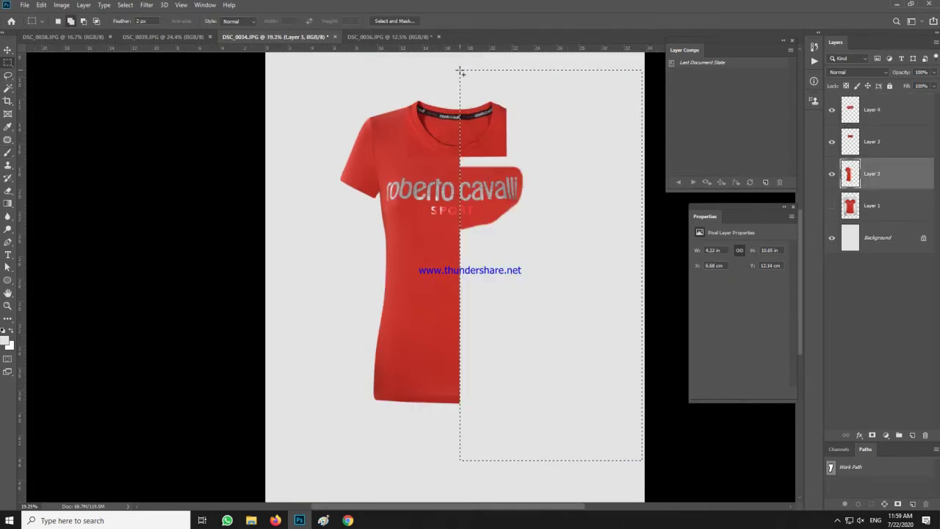
- Try to build the right half from a horizontally flipped copy of Layer 3, and delete the copy
key(ctrl+j)
key(ctrl+t)
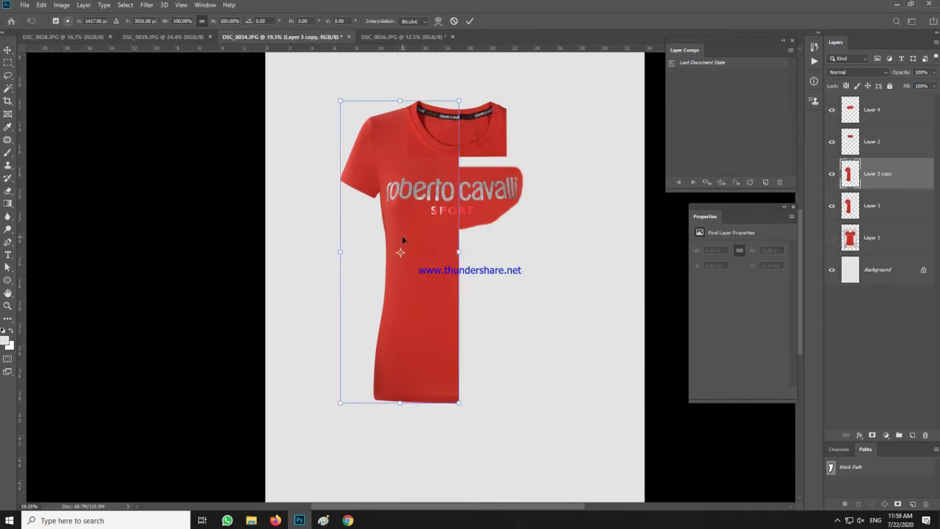
right_click(405, 301)
click(441, 424)
drag(512, 356, 519, 356)
key(Return)
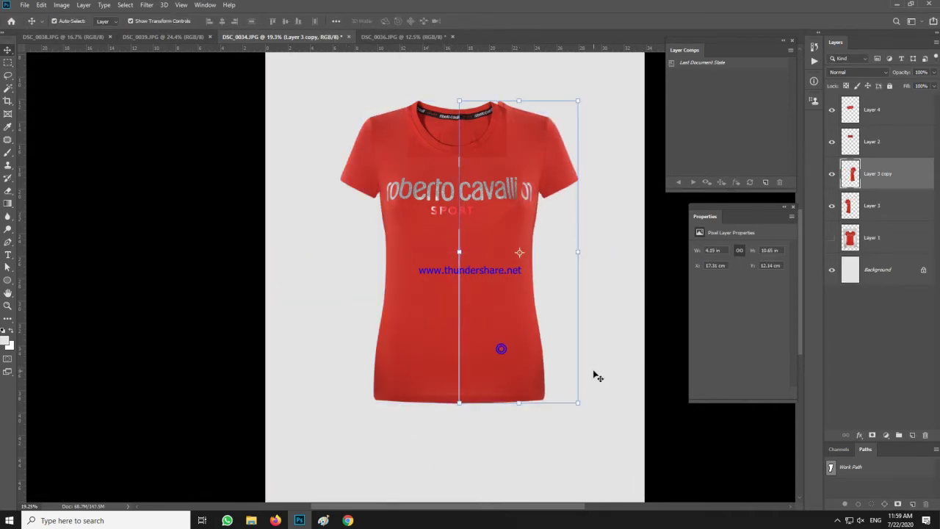
key(shift+Left)
key(shift+Left)
key(shift+Left)
key(Delete)
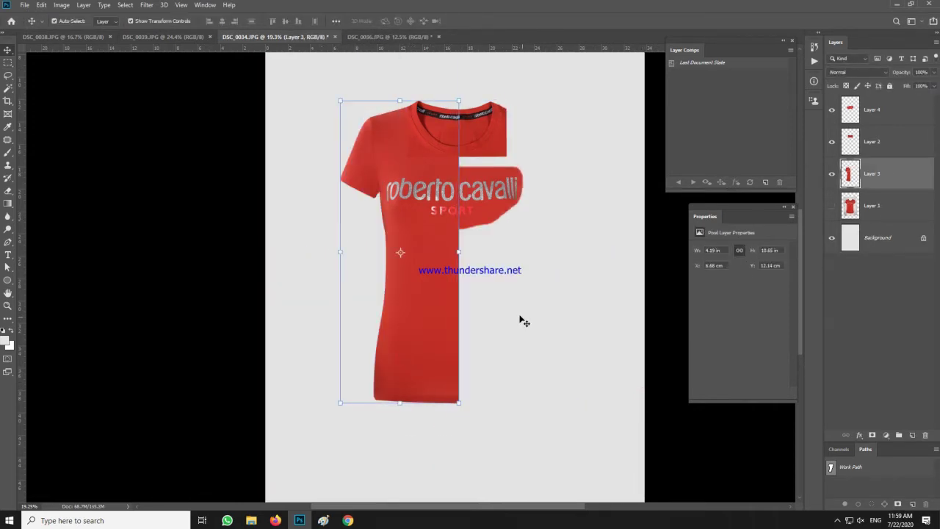
- Trim a narrow strip off the center edge of the half shirt on Layer 3
key(m)
drag(512, 444, 460, 58)
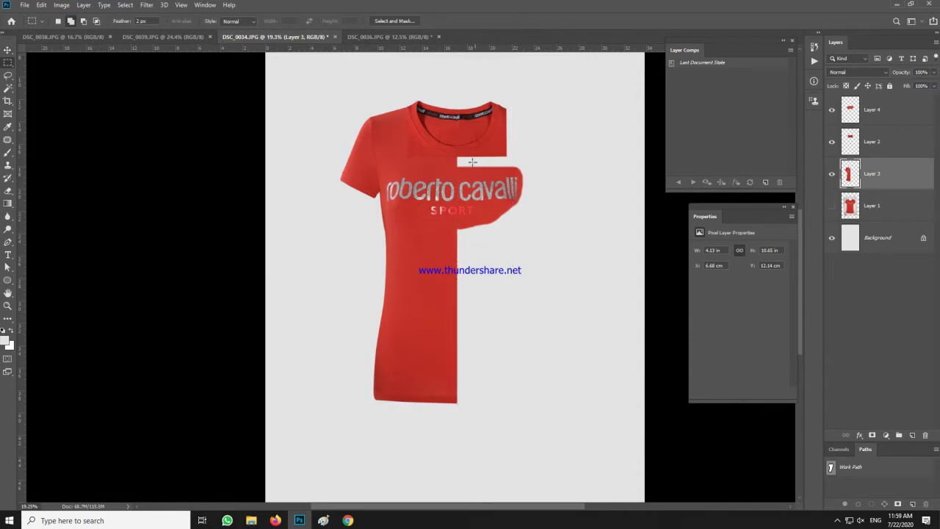
key(v)
- Duplicate the trimmed half shirt, flip the copy horizontally and join it to the original along the center
key(ctrl+j)
key(ctrl+t)
right_click(429, 185)
click(460, 309)
drag(391, 306, 489, 307)
key(Return)
scroll(491, 311, up, 3)
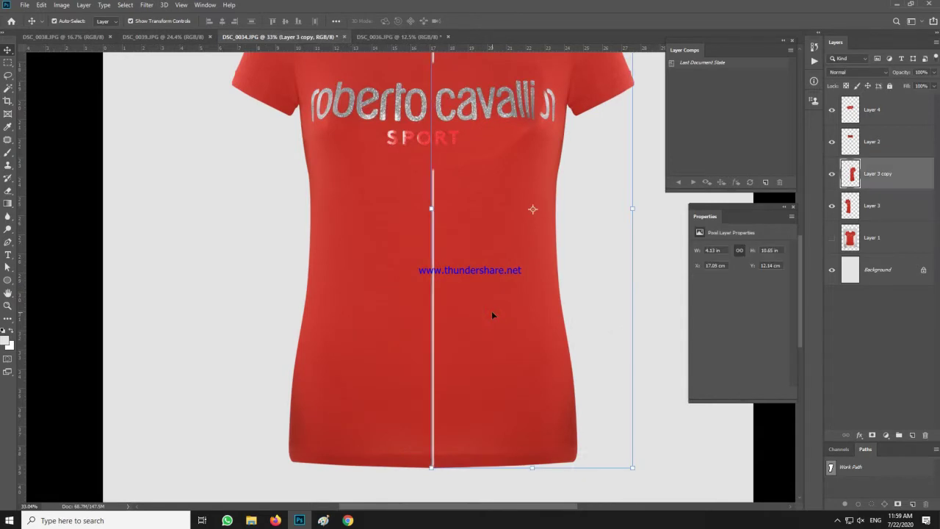
scroll(491, 310, down, 2)
click(567, 386)
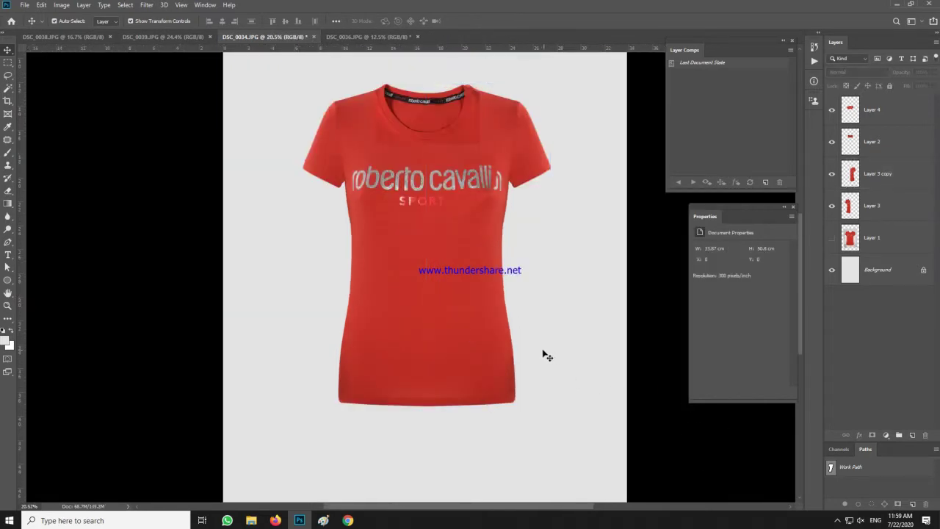
- Select all the visible shirt layers and narrow the shirt slightly to about 98% width
drag(547, 356, 316, 95)
key(ctrl+t)
drag(551, 246, 545, 245)
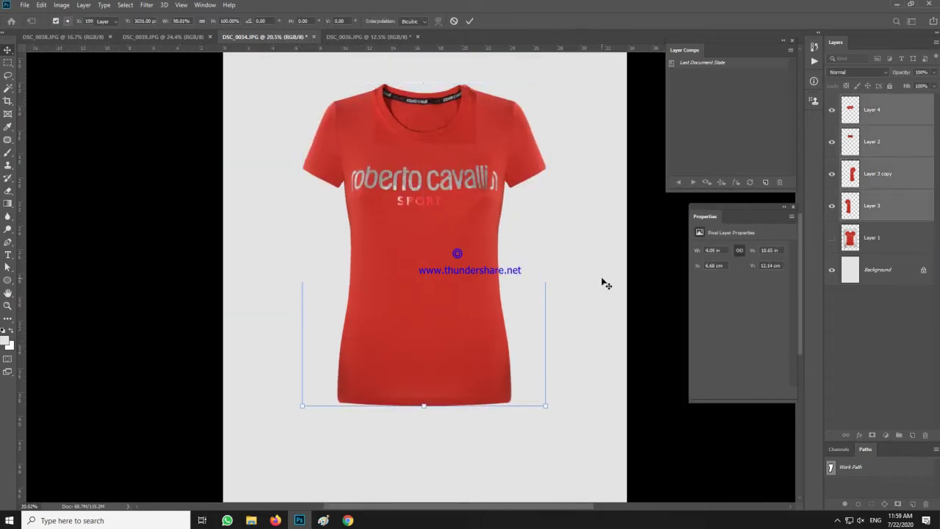
key(Return)
- Move the logo on Layer 4 about 0.33 cm to the right to center it on the shirt
scroll(430, 209, up, 3)
drag(481, 248, 493, 250)
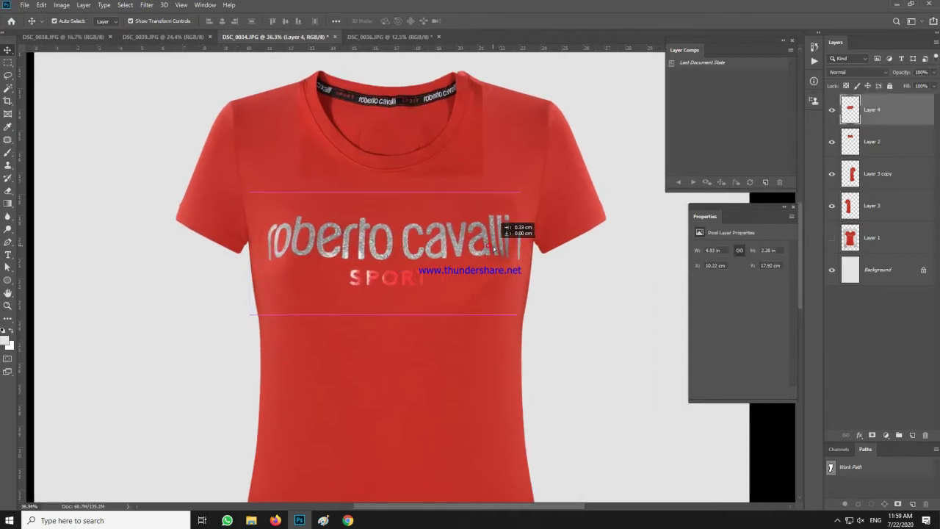
click(659, 338)
- Transform the collar on Layer 2, pulling its upper-right corner slightly outward to match the right shoulder
click(445, 101)
drag(447, 104, 454, 177)
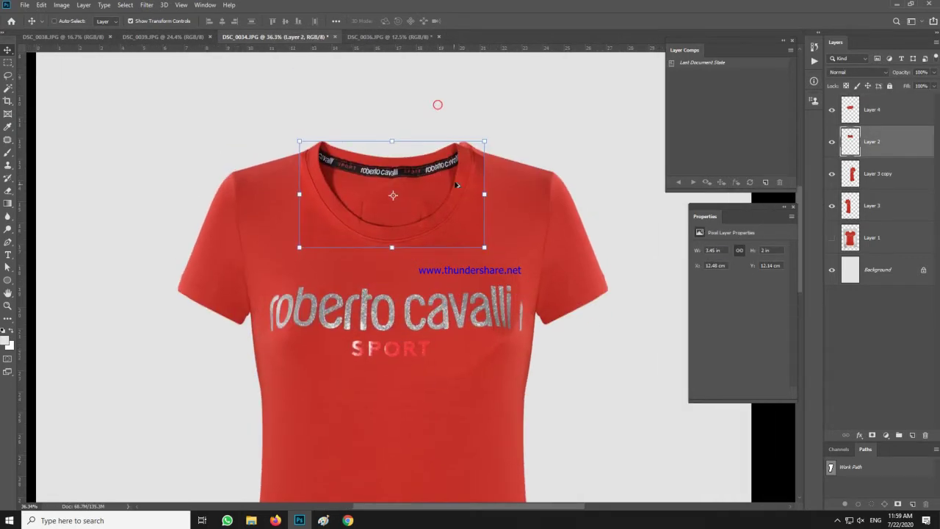
scroll(473, 173, up, 1)
key(ctrl+t)
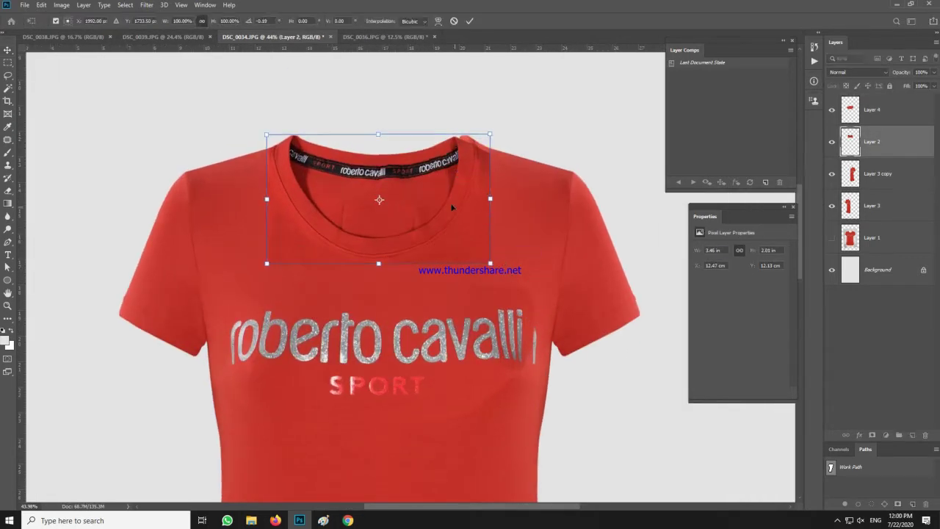
right_click(424, 167)
click(446, 203)
drag(489, 135, 495, 139)
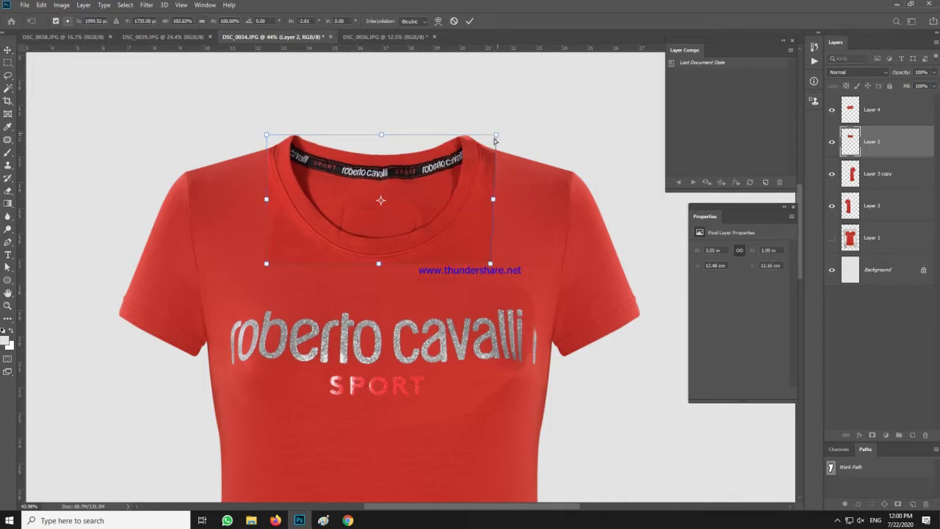
key(Return)
- Reshape the collar on Layer 2 with Liquify using a 700 brush, pushing its left edge outward and the lower neckline upward
key(ctrl+shift+x)
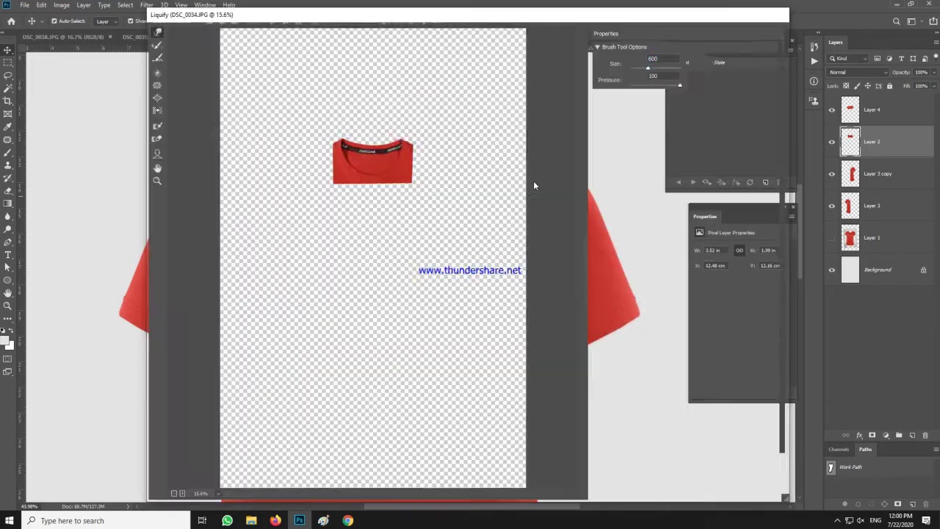
key(bracketleft)
key(bracketleft)
key(bracketleft)
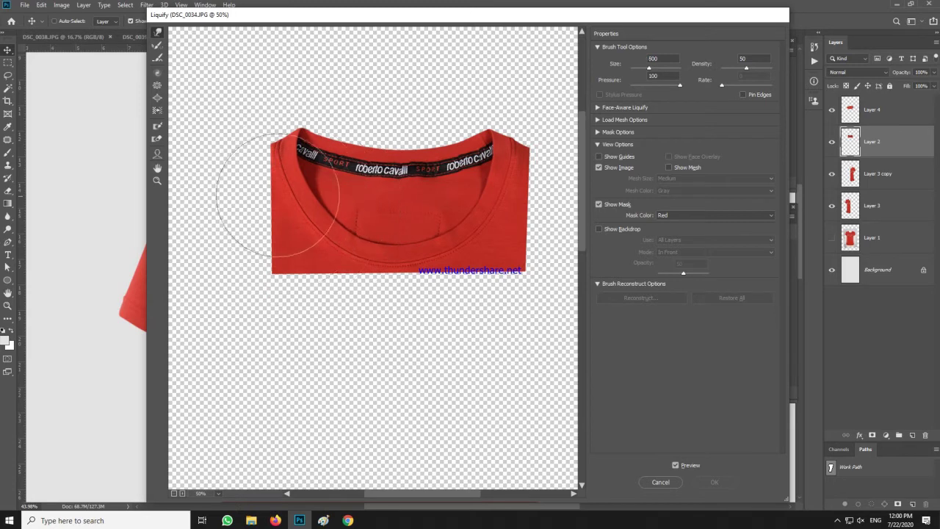
drag(275, 195, 269, 197)
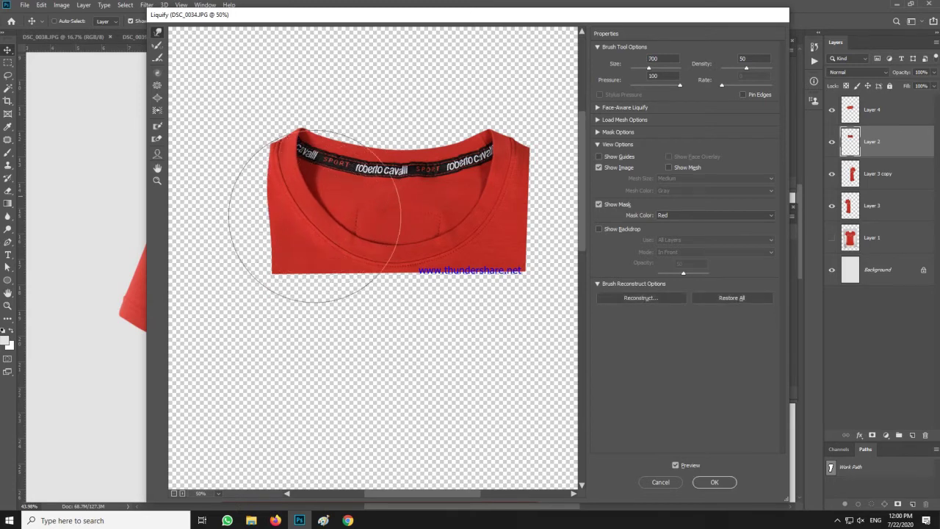
mouse_move(314, 217)
mouse_down()
mouse_move(388, 265)
mouse_move(444, 262)
mouse_move(491, 243)
mouse_move(379, 268)
mouse_up()
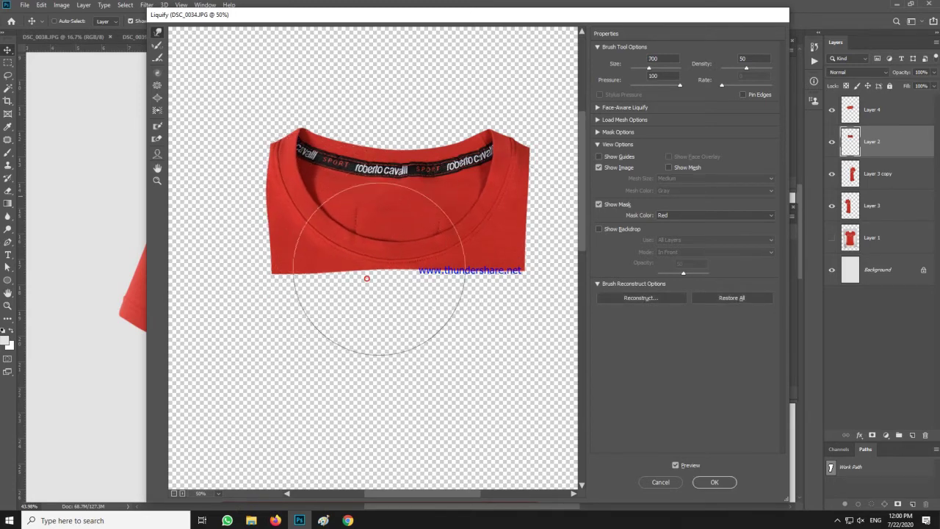
key(bracketleft)
key(Return)
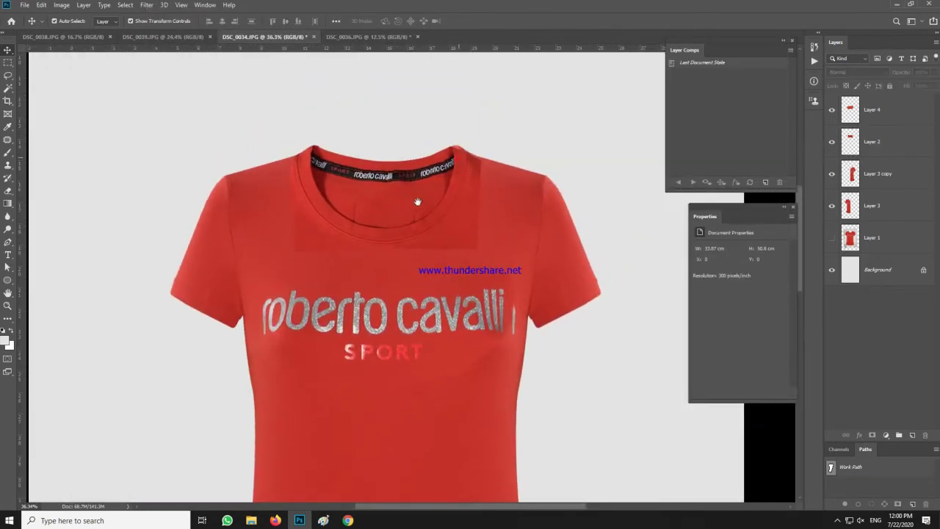
click(461, 191)
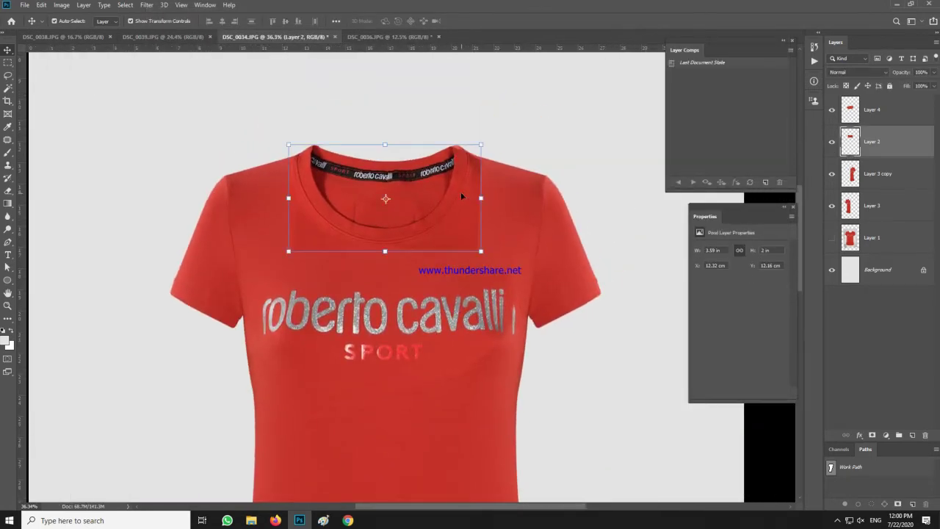
scroll(461, 191, up, 2)
click(550, 103)
scroll(406, 179, down, 4)
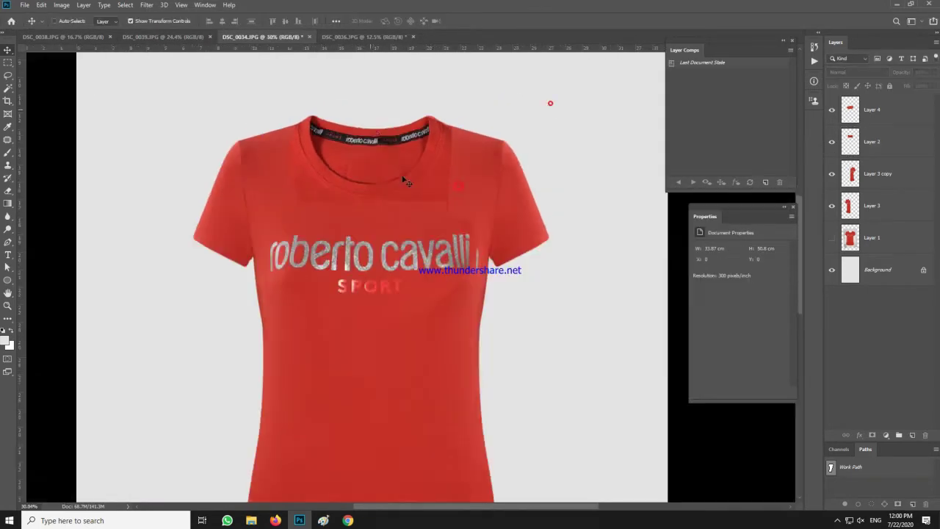
- Merge Layer 3 and Layer 3 copy into a single shirt layer and clear any selection
scroll(405, 179, up, 2)
ctrl+click(850, 243)
scroll(483, 154, up, 2)
ctrl+click(870, 205)
ctrl+click(892, 179)
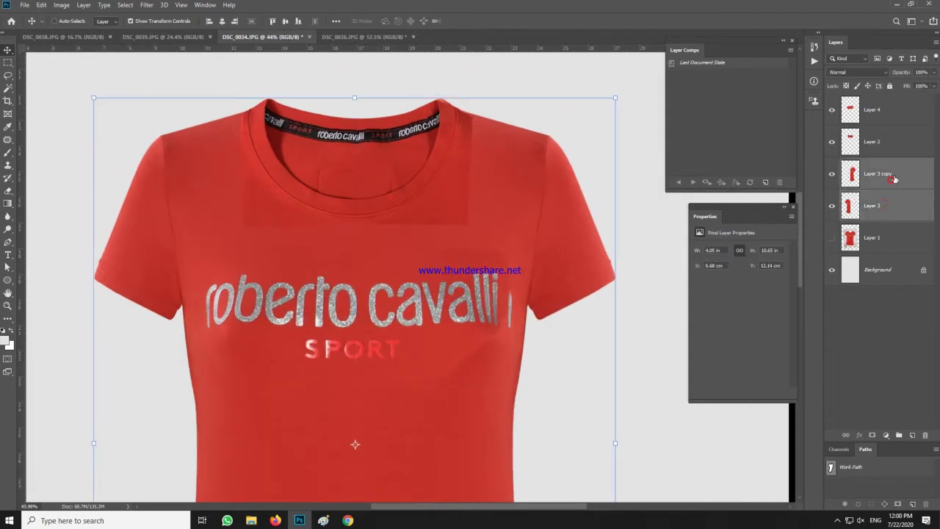
key(ctrl+0)
key(ctrl+e)
scroll(437, 164, up, 5)
key(ctrl+z)
right_click(905, 176)
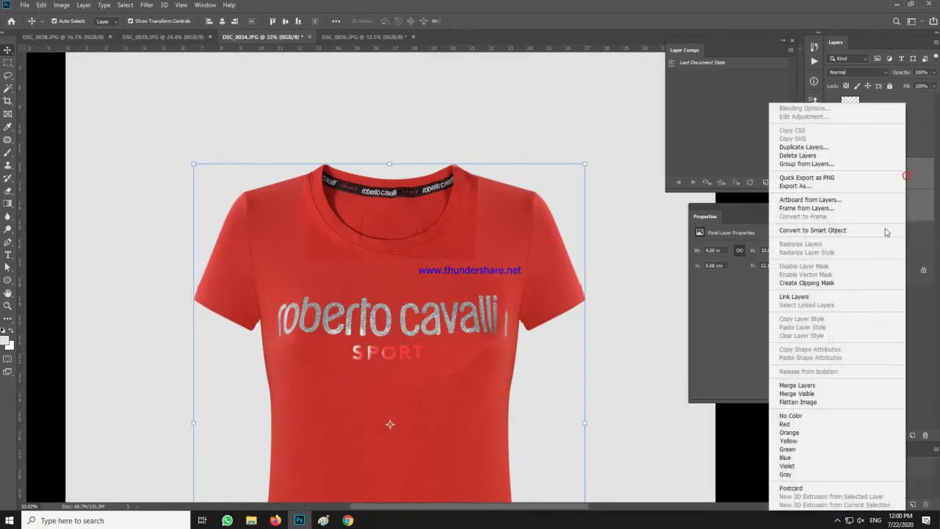
click(820, 385)
scroll(478, 155, down, 3)
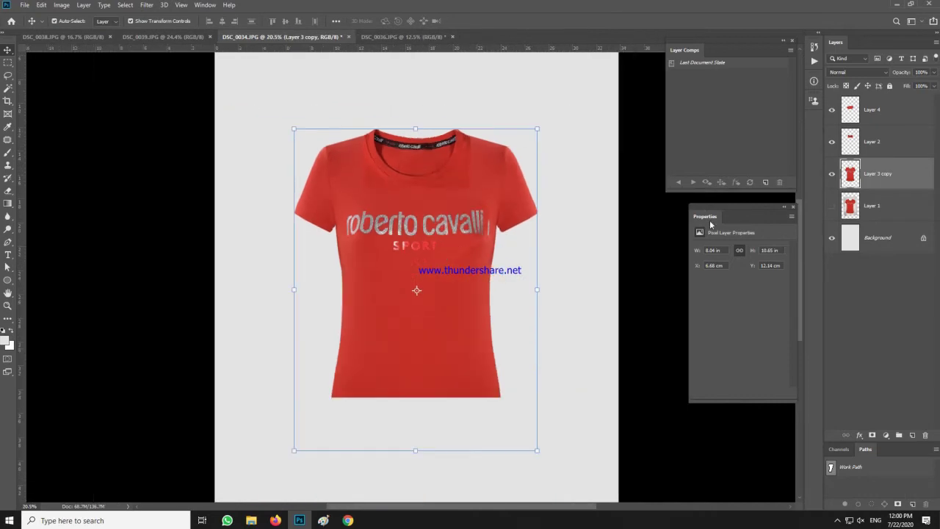
key(ctrl+z)
key(ctrl+e)
scroll(438, 134, up, 5)
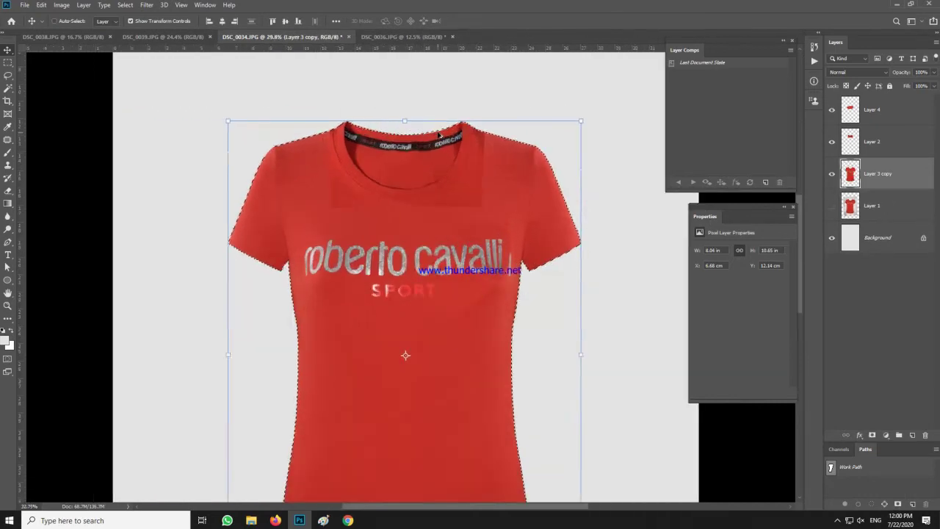
key(ctrl+d)
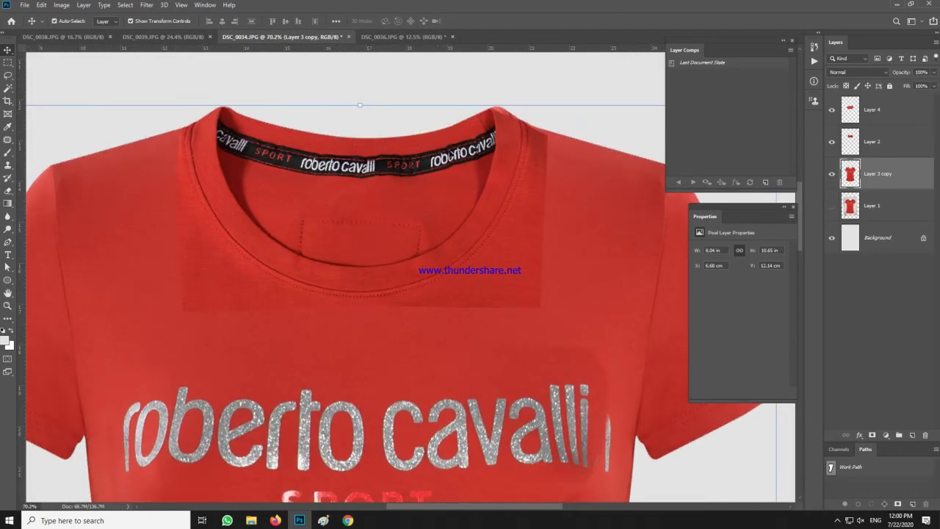
- Make a selection from the collar's outline with Layer 3 copy active and choose the Eraser Tool
click(441, 80)
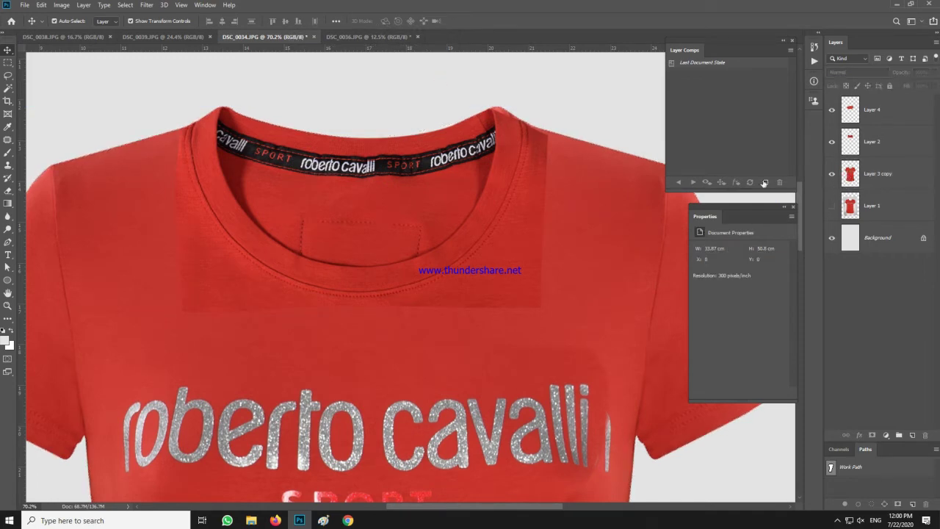
scroll(269, 137, up, 5)
drag(531, 134, 430, 151)
drag(541, 184, 459, 169)
key(e)
right_click(403, 122)
click(504, 168)
click(295, 77)
right_click(9, 191)
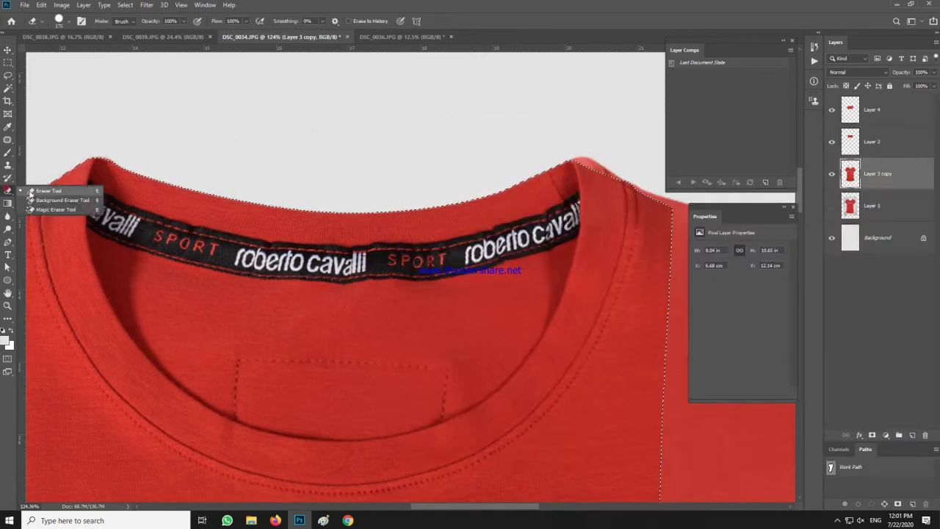
click(47, 191)
- Erase the parts of Layer 3 copy that stick out past the collar along the neckline
drag(580, 121, 581, 143)
drag(238, 146, 406, 146)
click(256, 149)
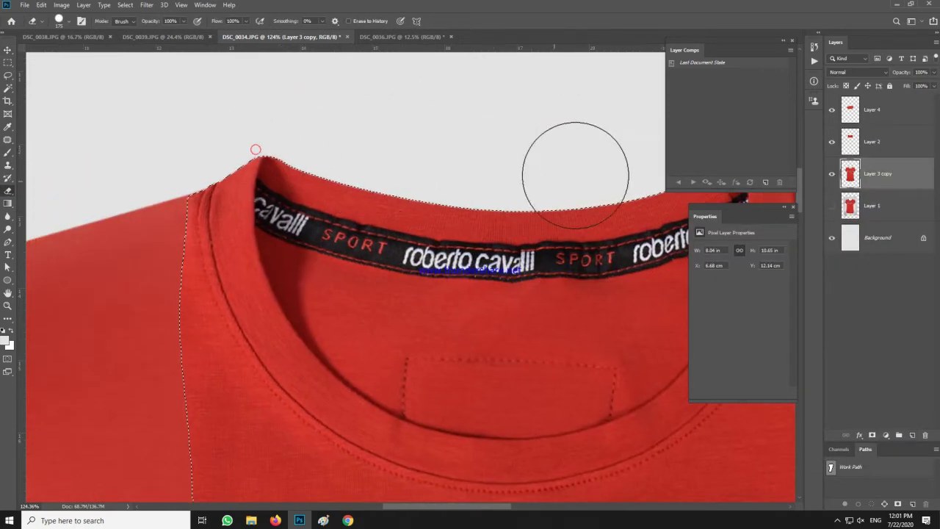
drag(586, 170, 478, 191)
scroll(484, 124, down, 8)
key(v)
click(488, 114)
scroll(536, 129, down, 3)
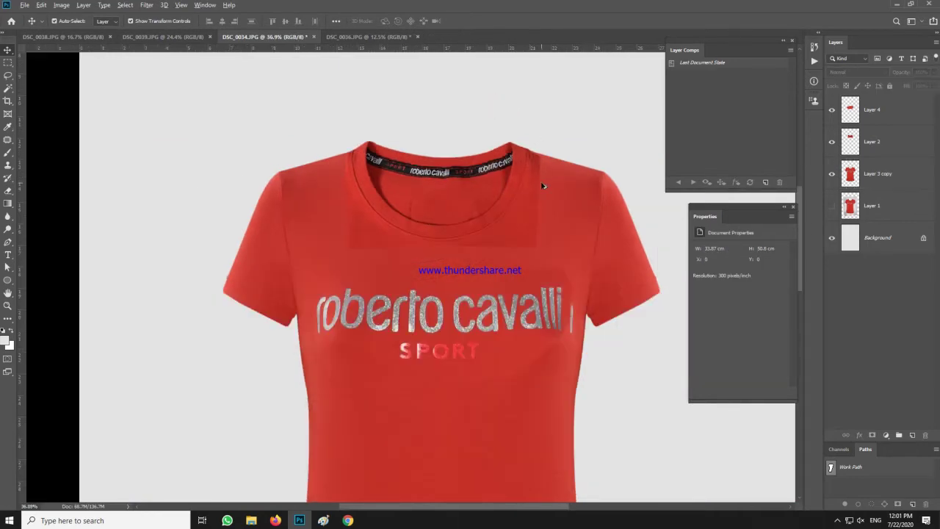
- Trace a Pen path on Layer 2 just outside the collar's stitching, from the left shoulder around to the right shoulder
scroll(361, 153, up, 10)
click(875, 120)
click(873, 142)
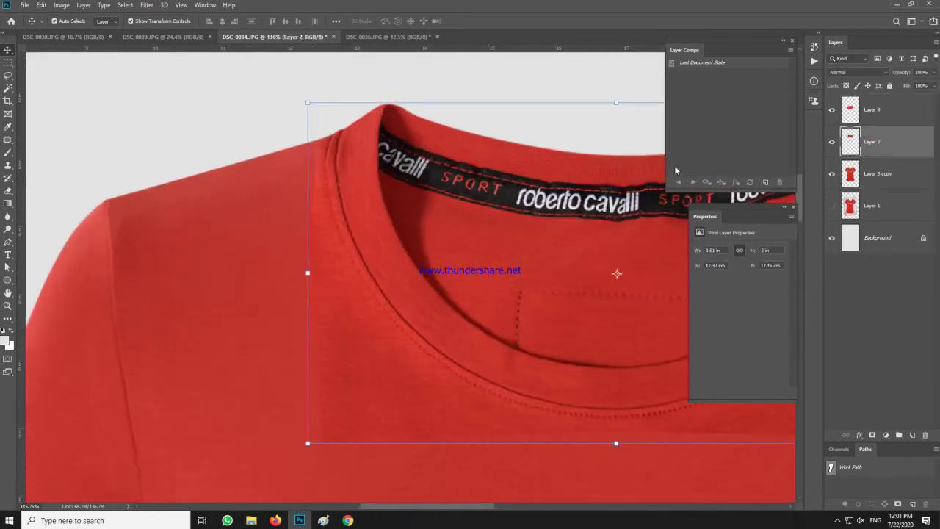
click(8, 243)
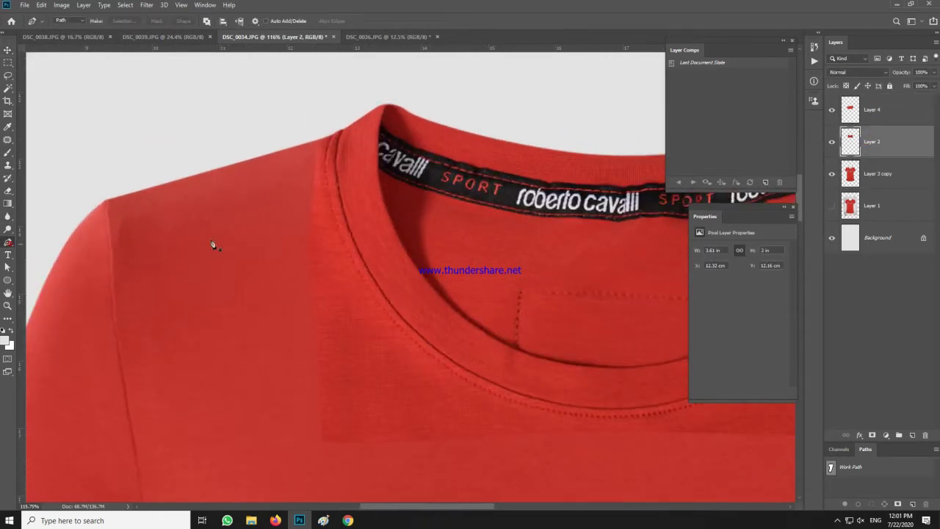
scroll(309, 149, up, 4)
click(340, 130)
drag(475, 447, 393, 270)
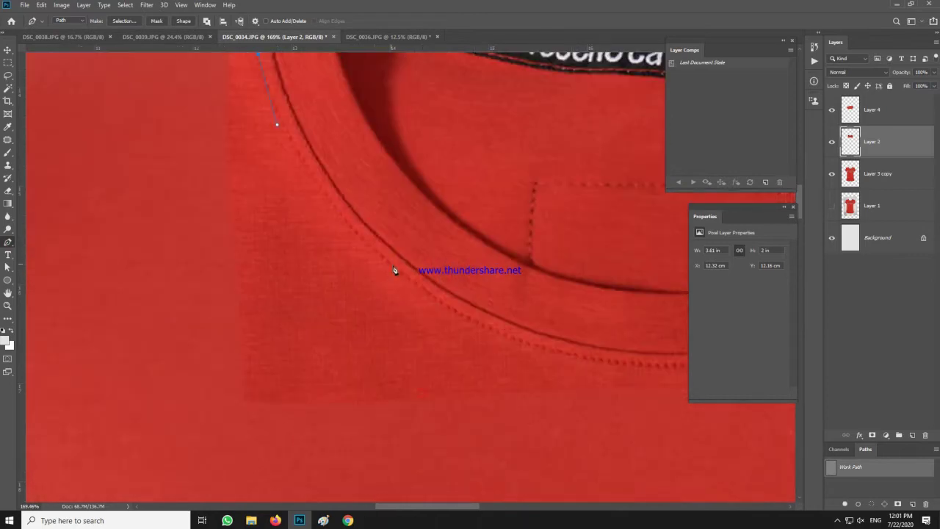
drag(507, 349, 137, 212)
drag(479, 205, 485, 204)
drag(619, 101, 485, 216)
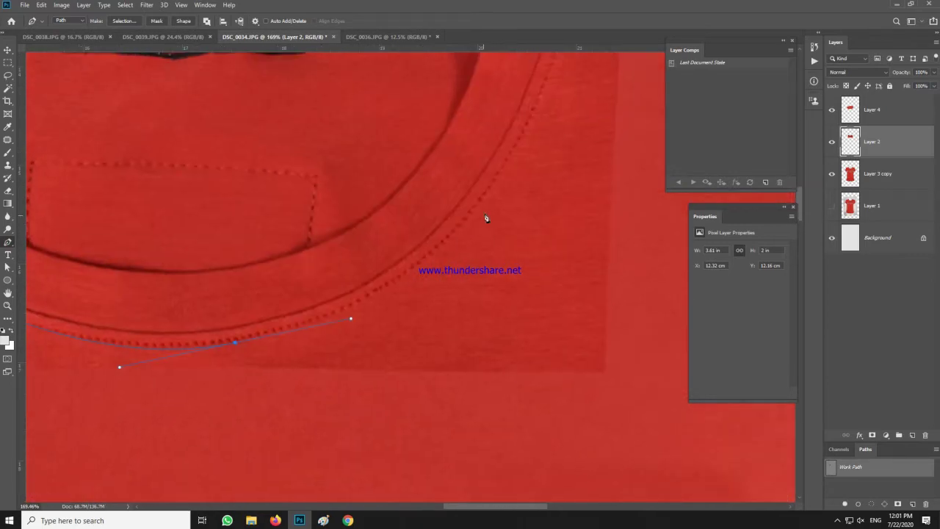
drag(552, 84, 455, 163)
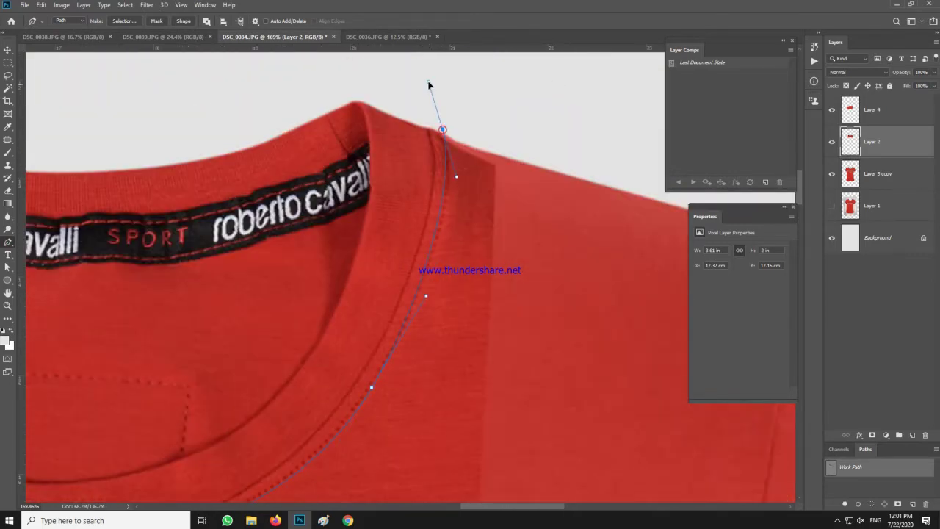
- Close the path around the excess fabric below the collar, convert it to a selection and delete that area from Layer 2
scroll(462, 207, down, 8)
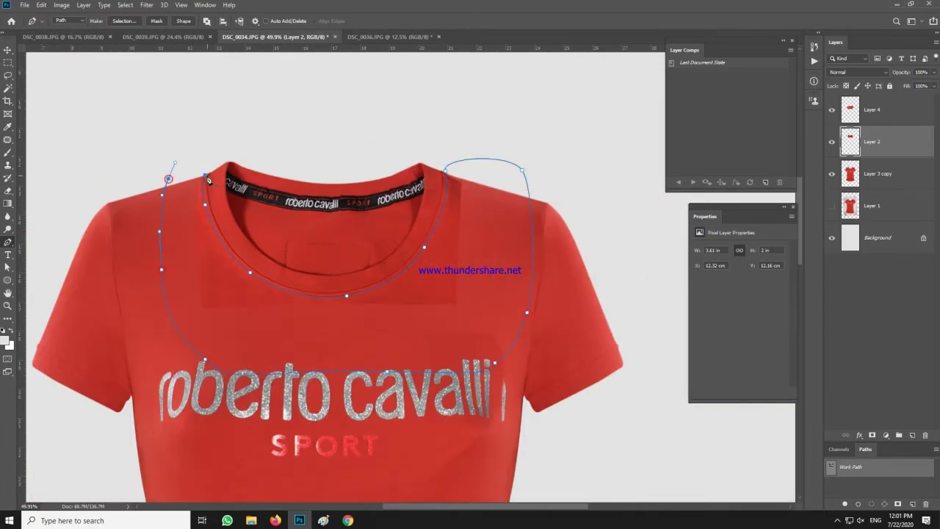
click(206, 176)
right_click(295, 215)
click(328, 258)
click(529, 144)
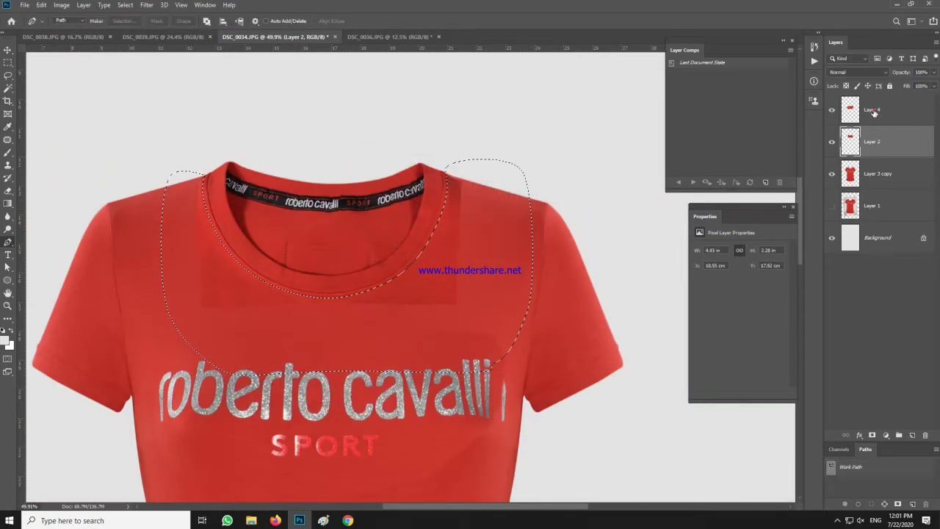
click(873, 110)
click(874, 141)
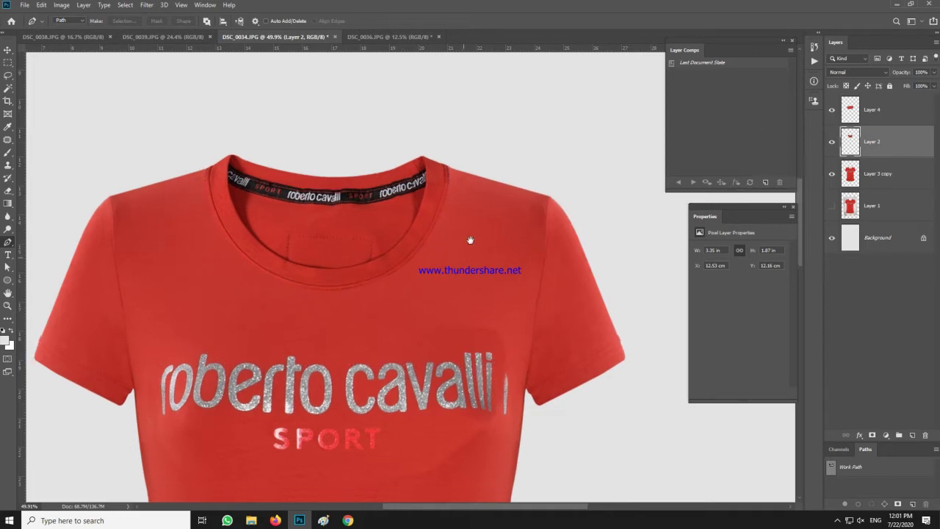
- Save the layered document in Photoshop format as 12.psd in the roberto cavalli psd folder
scroll(470, 240, down, 4)
key(ctrl+shift+s)
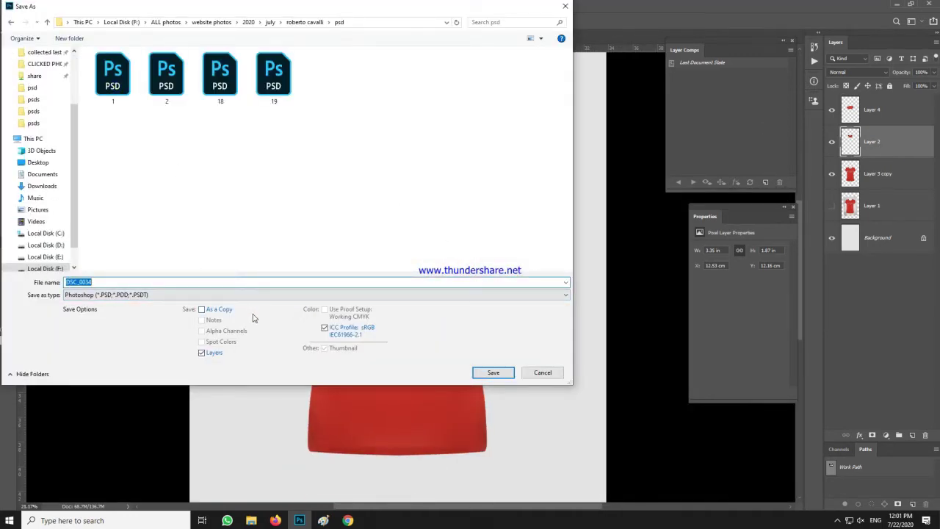
key(Return)
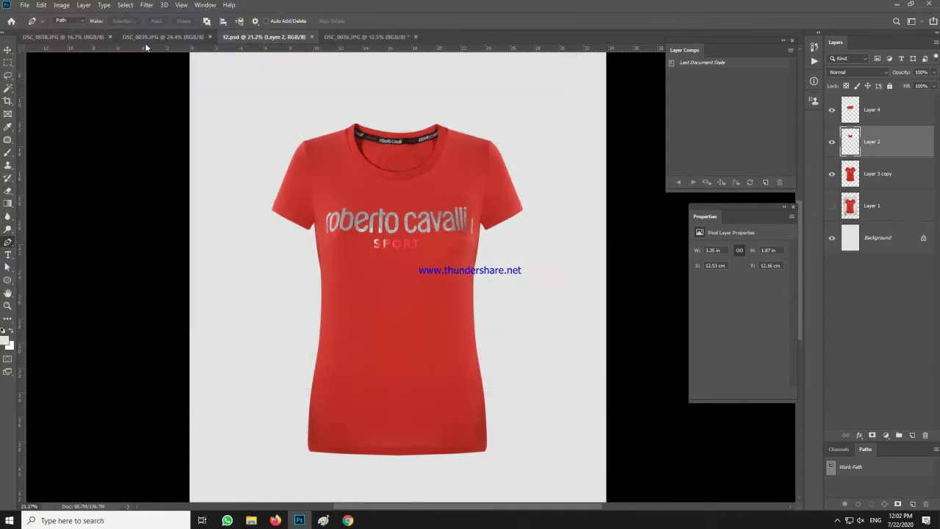
- Transform all the visible shirt layers together, tapering the shirt slightly inward toward the hem, and save the file
click(8, 50)
key(ctrl+alt+a)
key(ctrl+t)
right_click(440, 185)
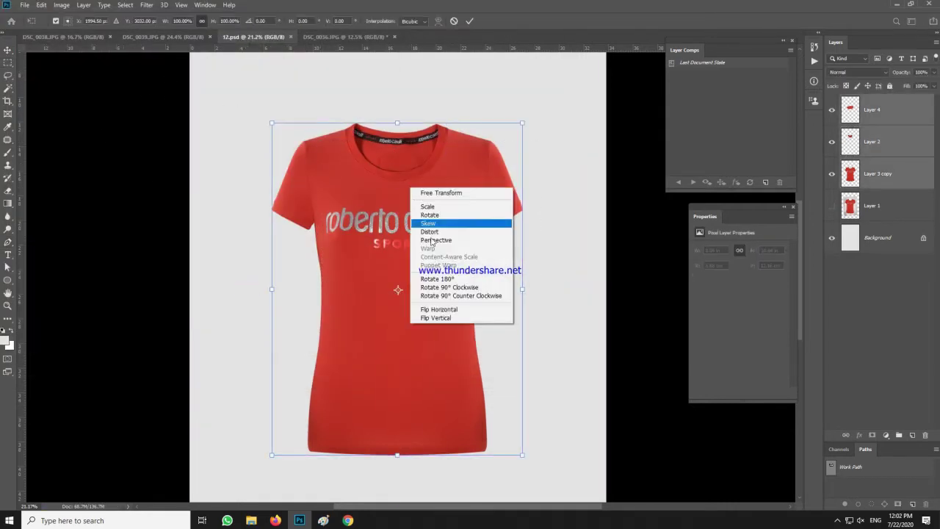
key(Escape)
drag(522, 455, 508, 449)
key(Return)
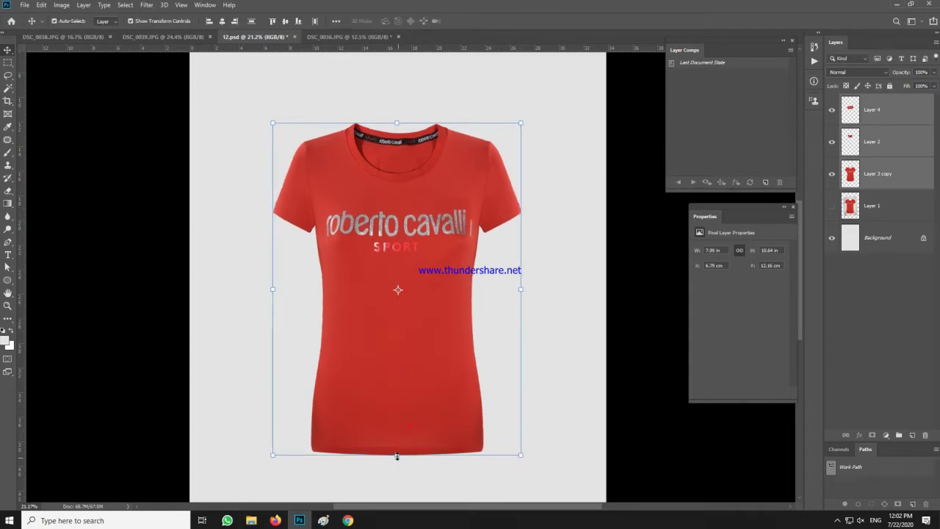
key(ctrl+s)
click(617, 388)
scroll(558, 290, down, 2)
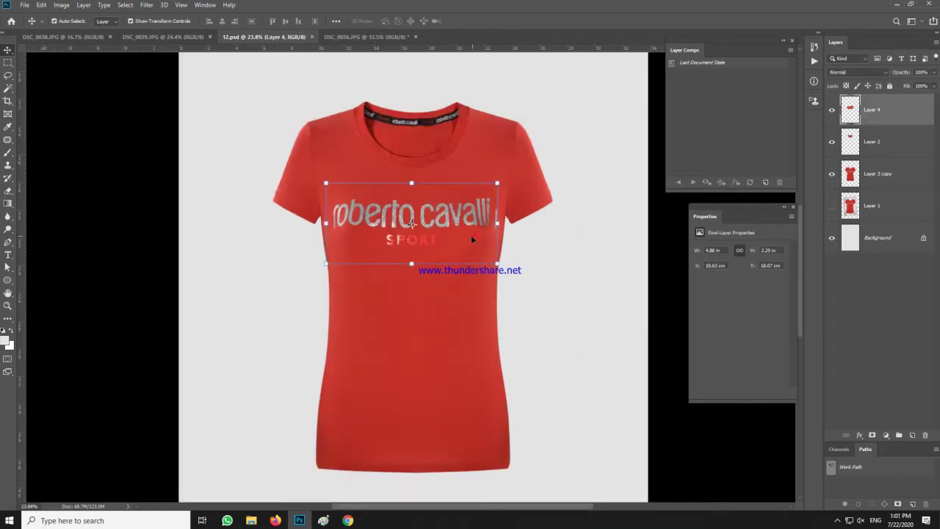
- Erase the stray stroke beside the logo's right end and the outer edges of the logo patch on Layer 4
scroll(378, 319, up, 5)
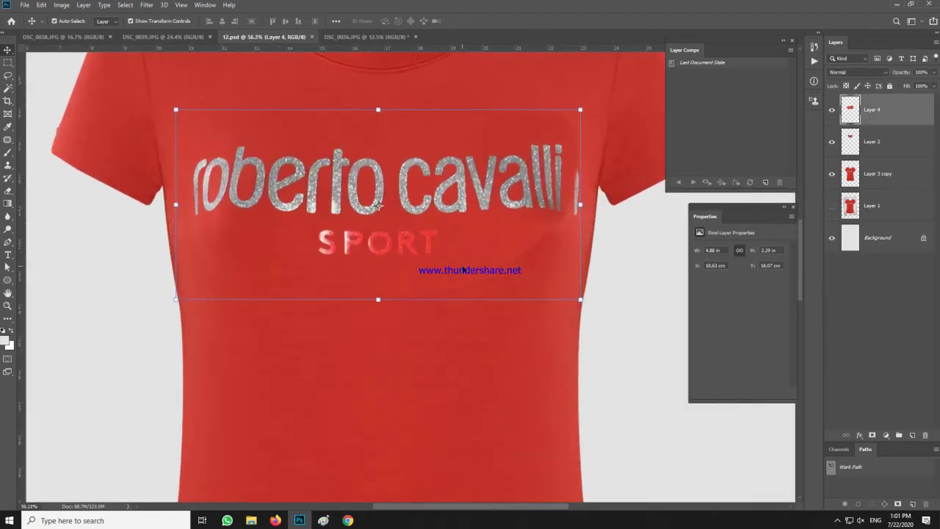
key(e)
right_click(432, 315)
key(Escape)
scroll(566, 315, up, 3)
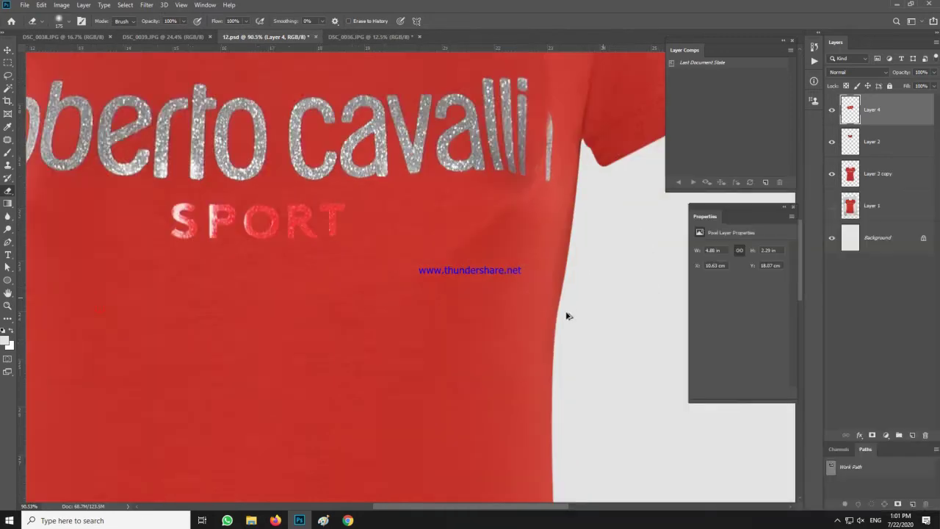
drag(574, 153, 562, 261)
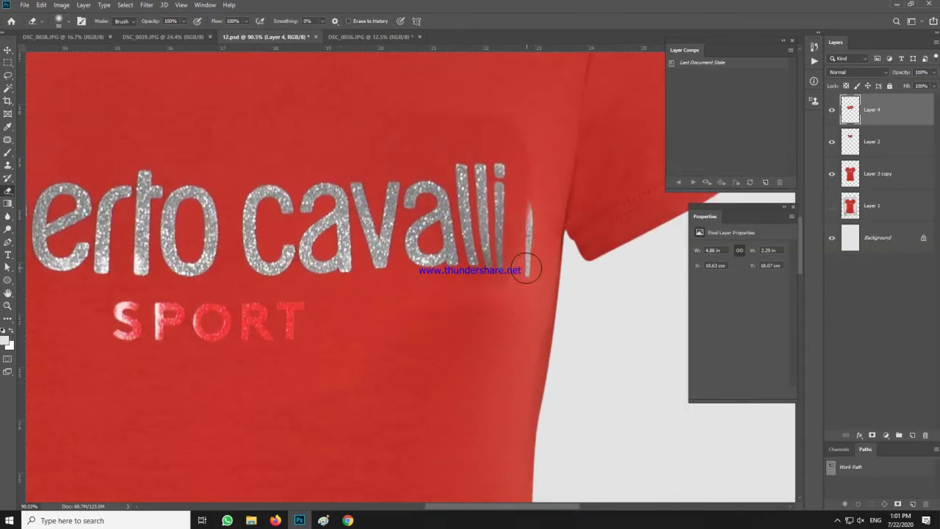
drag(503, 151, 876, 192)
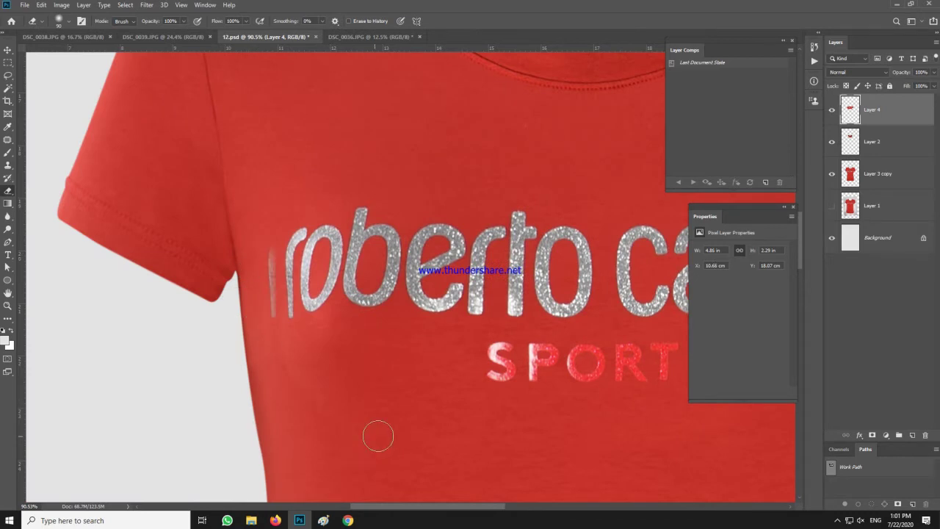
key(v)
scroll(433, 243, down, 5)
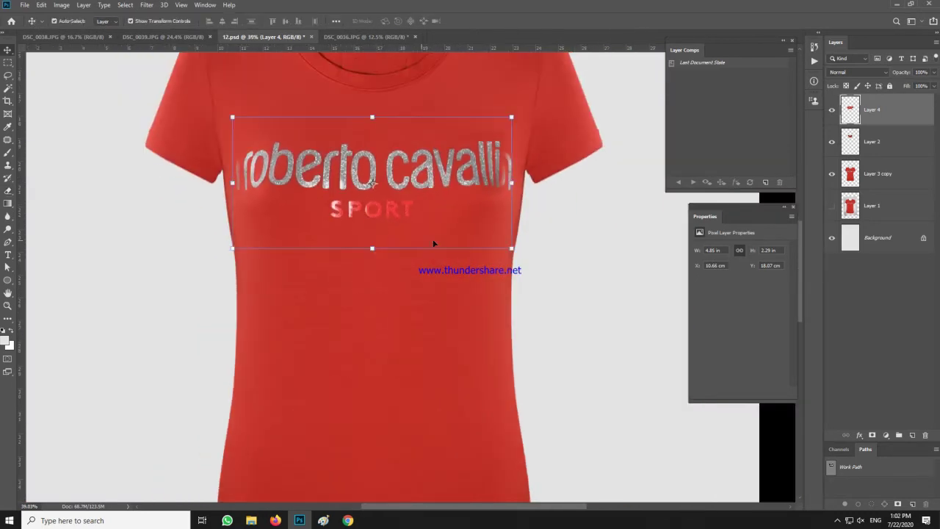
- Hide Layer 4 and patch the old left-hand logo lettering and the SPORT text on Layer 3 copy with clean fabric
click(832, 109)
key(j)
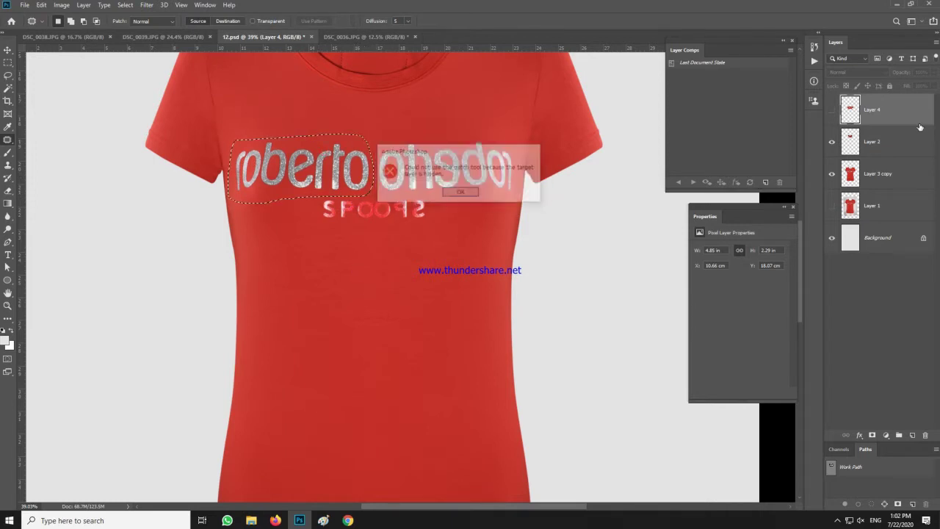
click(877, 173)
drag(322, 147, 372, 235)
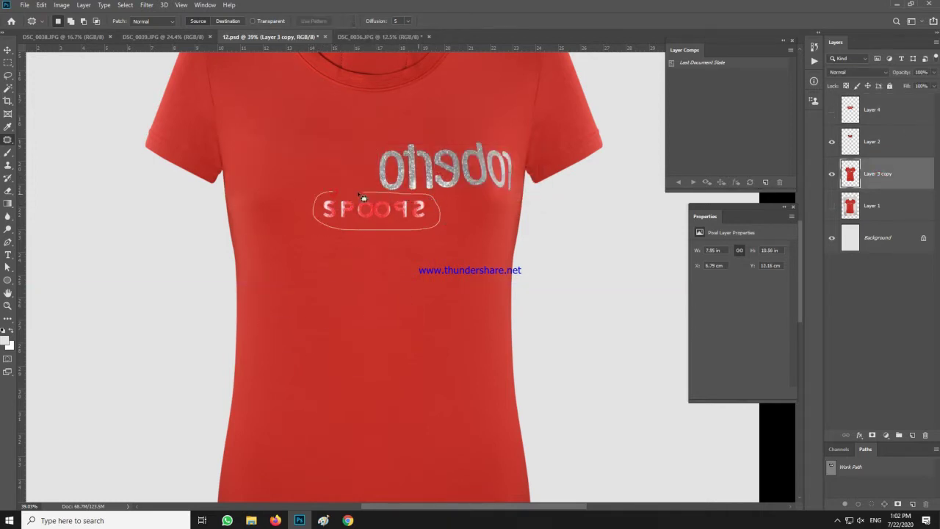
drag(363, 198, 436, 271)
- Patch out the mirrored roberto lettering and the uneven area at the shirt's left edge on Layer 3 copy, clearing the selection
drag(523, 167, 481, 138)
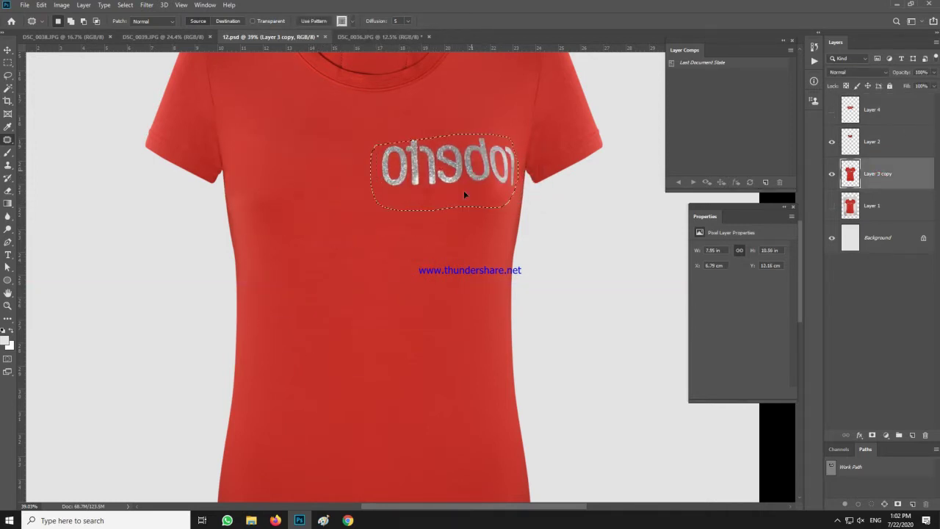
drag(463, 190, 247, 200)
drag(237, 251, 231, 183)
drag(261, 219, 377, 213)
key(ctrl+d)
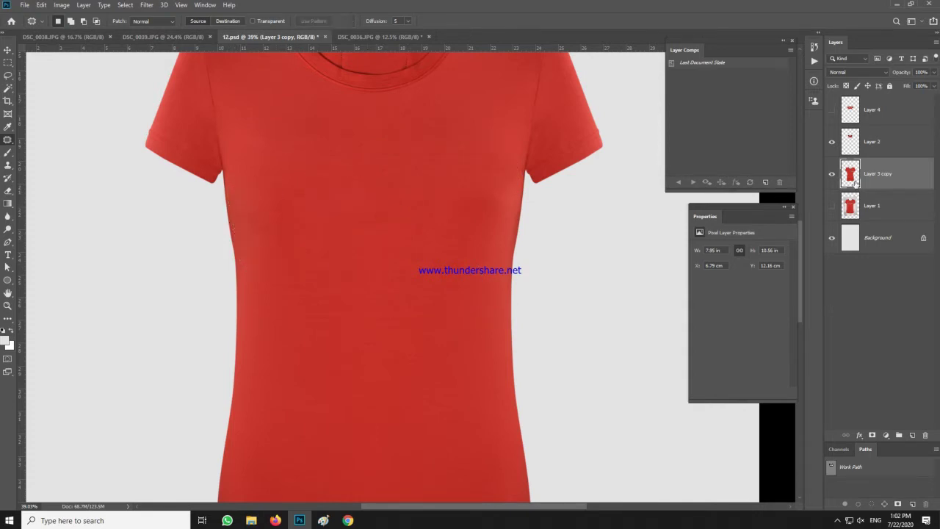
- Show Layer 4, hide Layer 3 copy, and erase the edges of the logo patch with soft strokes closer to the lettering
click(831, 110)
ctrl+click(499, 228)
scroll(488, 147, up, 5)
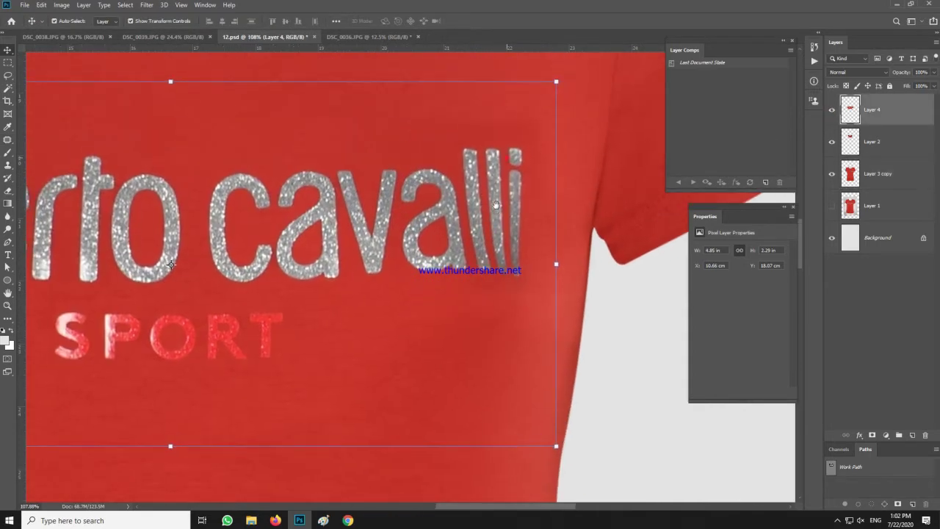
key(e)
click(831, 176)
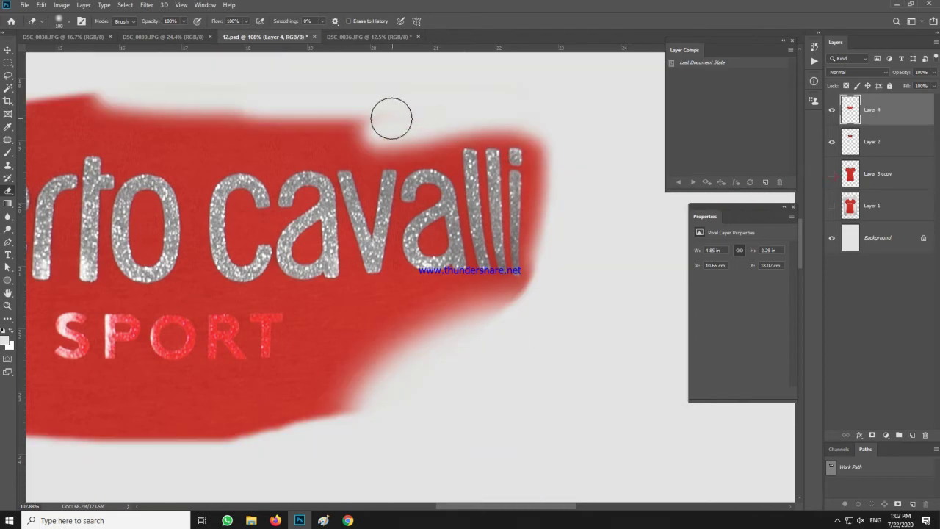
drag(392, 118, 238, 101)
drag(472, 167, 618, 163)
drag(352, 107, 182, 102)
drag(242, 257, 416, 195)
mouse_move(158, 298)
mouse_down()
mouse_move(241, 328)
mouse_move(466, 381)
mouse_move(679, 305)
mouse_up()
drag(338, 394, 279, 411)
scroll(246, 233, down, 3)
drag(186, 190, 251, 200)
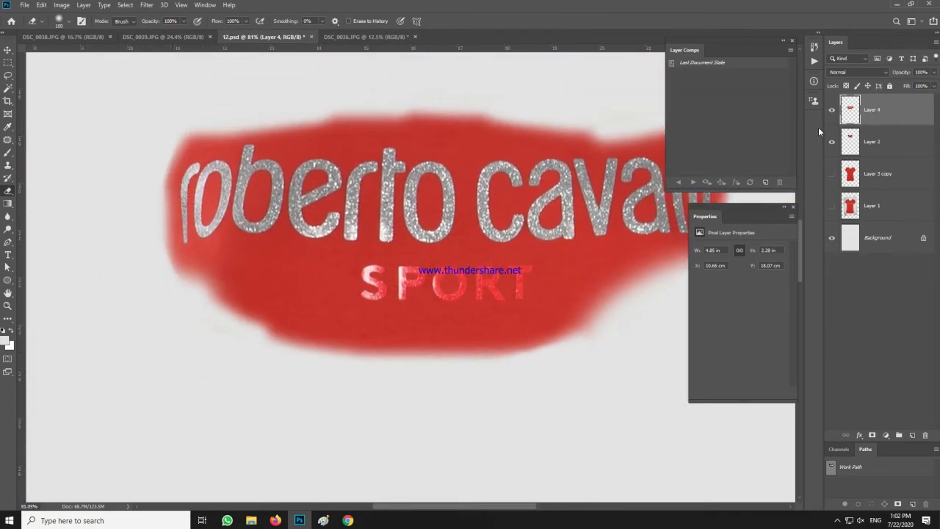
- Show Layer 3 copy again, delete the hidden Layer 1 and save the file
click(832, 173)
key(ctrl+0)
key(v)
drag(870, 205, 868, 225)
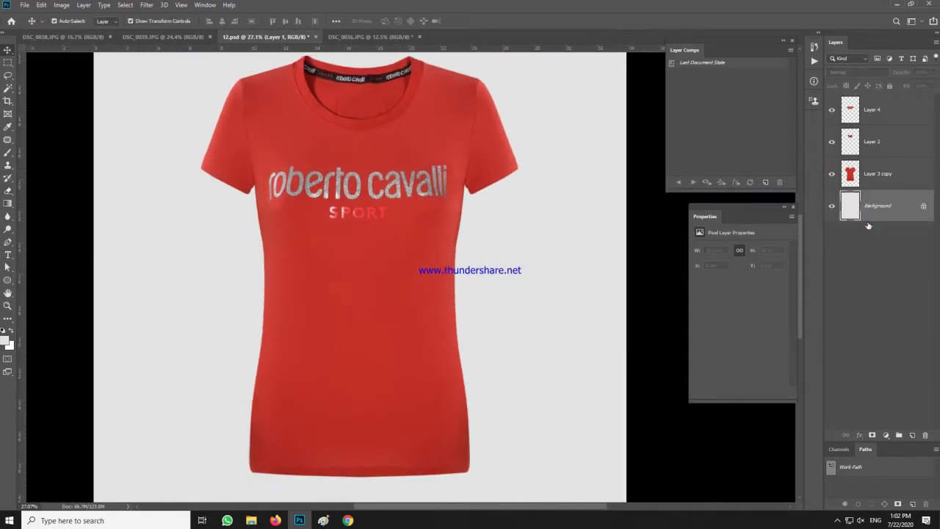
scroll(474, 291, down, 2)
key(ctrl+s)
click(593, 152)
scroll(489, 239, up, 2)
drag(348, 84, 380, 331)
scroll(379, 330, down, 1)
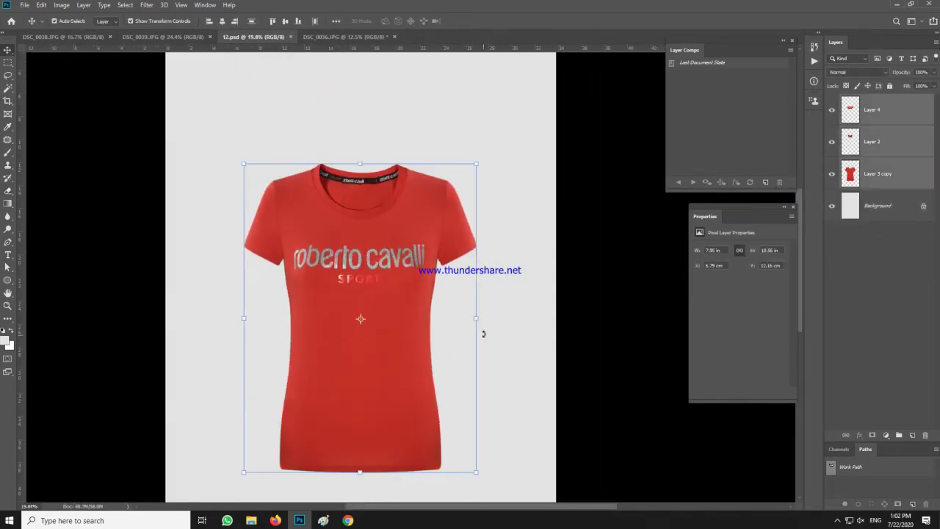
click(549, 314)
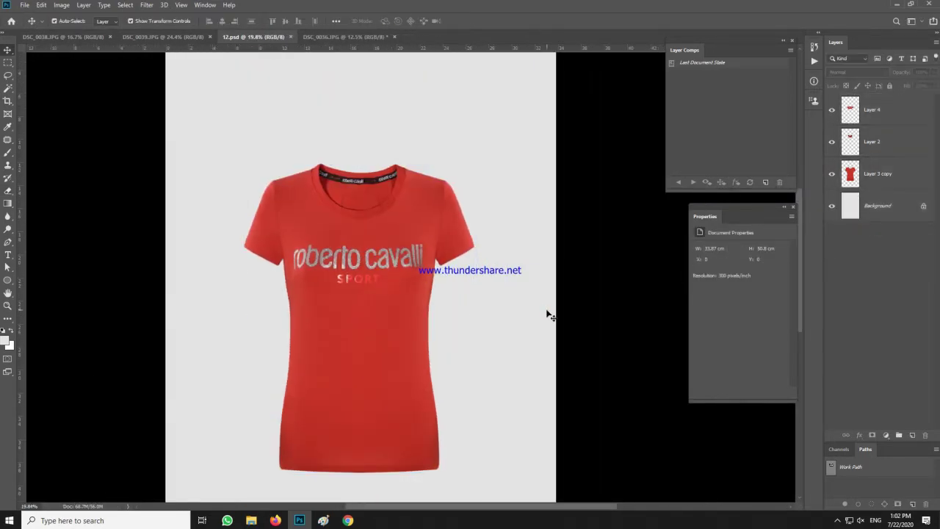
- Copy the right side of the collar from Layer 2 to a new layer using a rectangular selection
scroll(424, 204, up, 4)
click(511, 208)
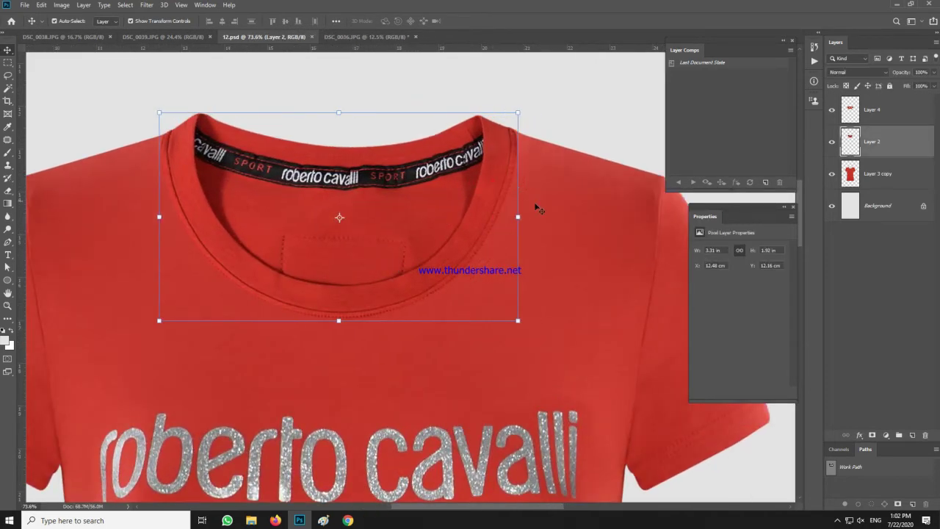
scroll(470, 179, up, 2)
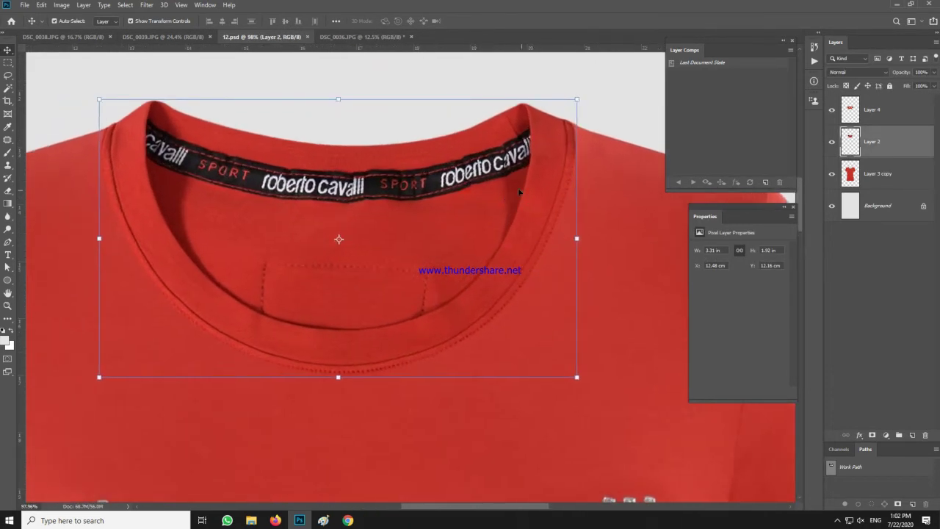
scroll(562, 182, up, 2)
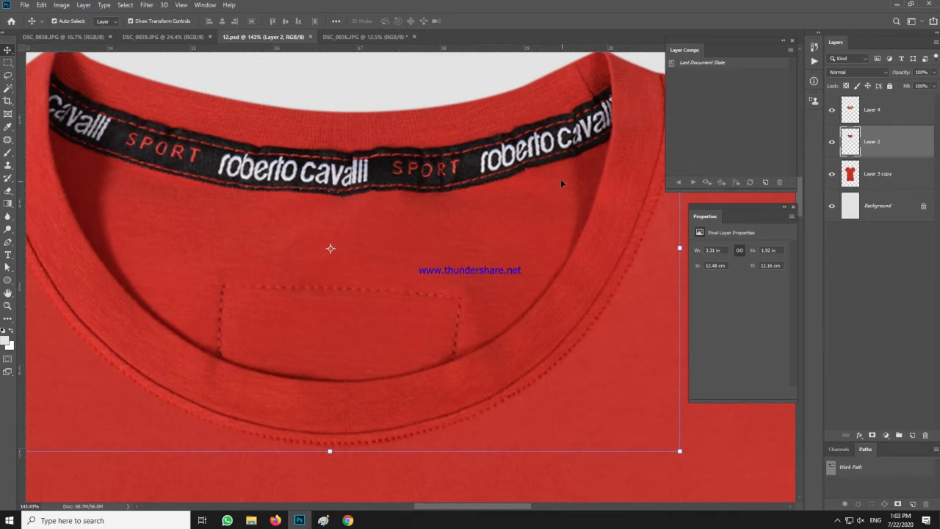
scroll(560, 183, down, 2)
key(m)
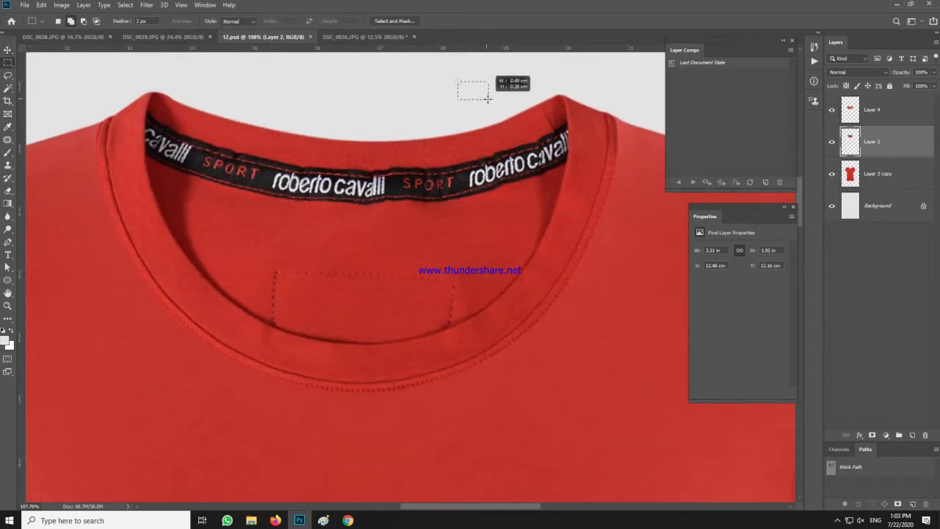
drag(486, 97, 649, 347)
key(ctrl+j)
- Flip the copied collar piece horizontally and place it over the left side of the collar
key(ctrl+t)
right_click(483, 331)
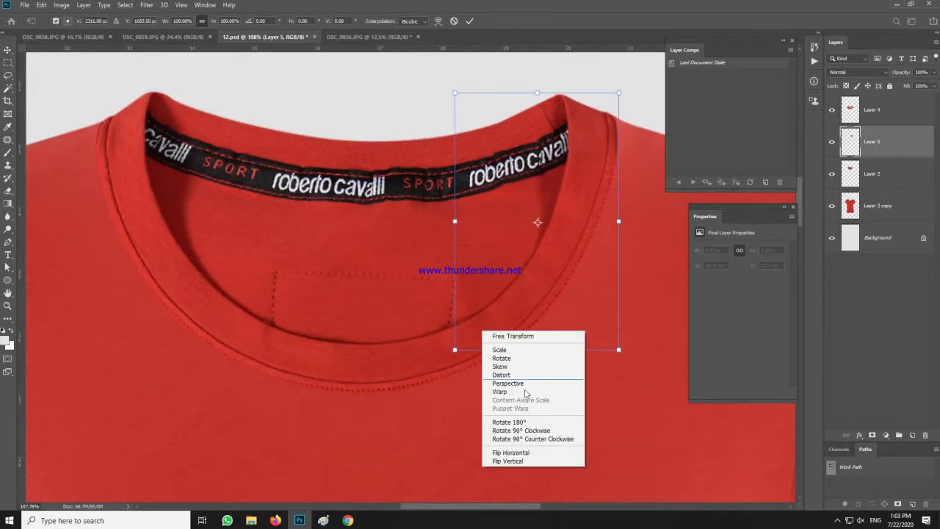
click(533, 453)
drag(535, 216, 145, 200)
key(Return)
- Set Layer 5 to 50% opacity and trace a closed path around the mirrored neck tape
scroll(132, 174, up, 2)
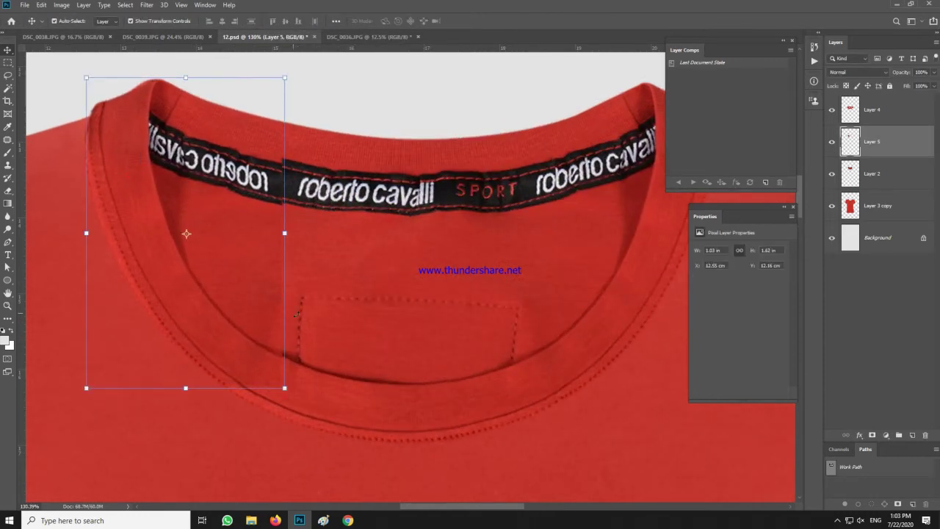
scroll(163, 141, up, 3)
key(5)
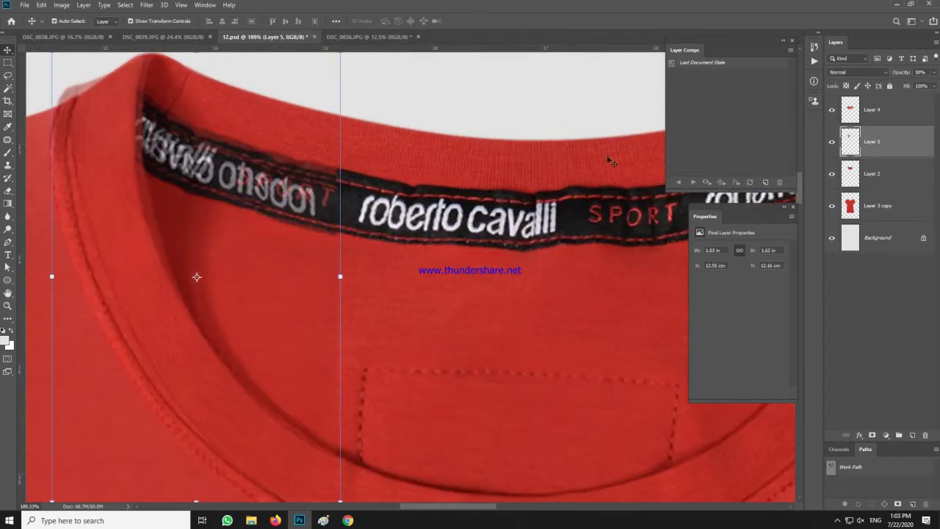
scroll(193, 294, up, 1)
key(p)
click(126, 87)
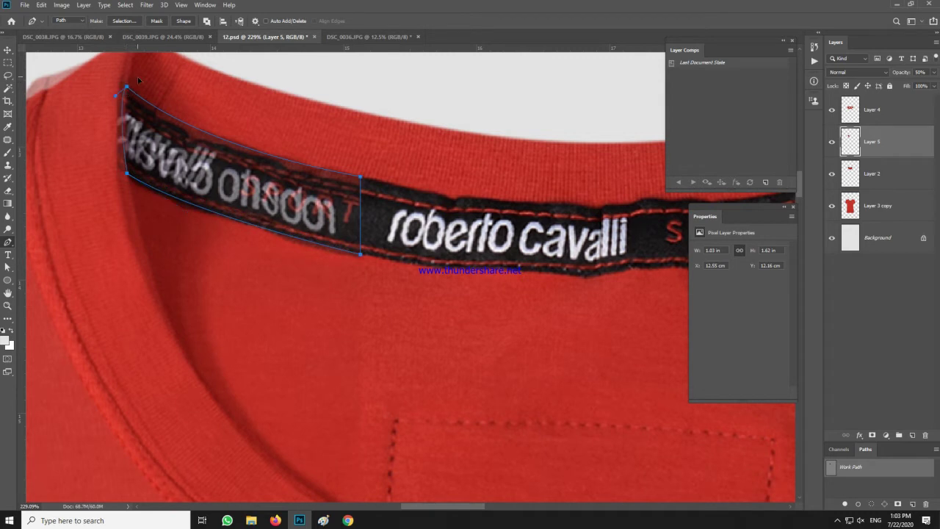
- Convert the path to a selection with a 1-pixel feather and remove the mirrored neck tape from Layer 5
right_click(182, 137)
click(279, 180)
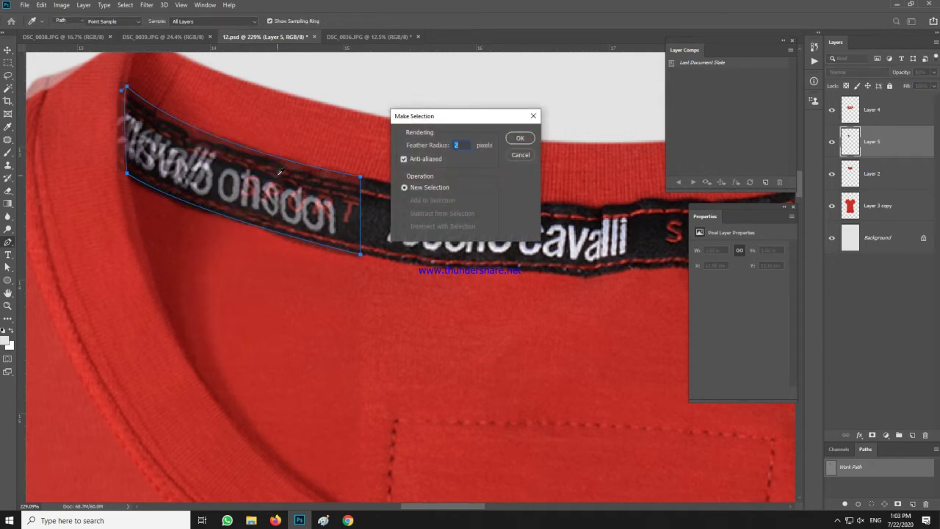
key(Return)
right_click(299, 142)
click(347, 181)
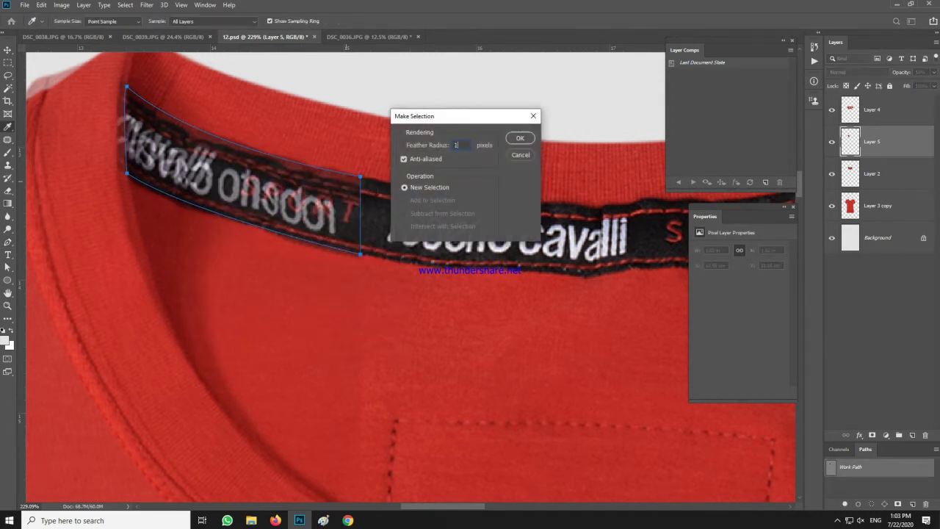
key(Return)
click(897, 120)
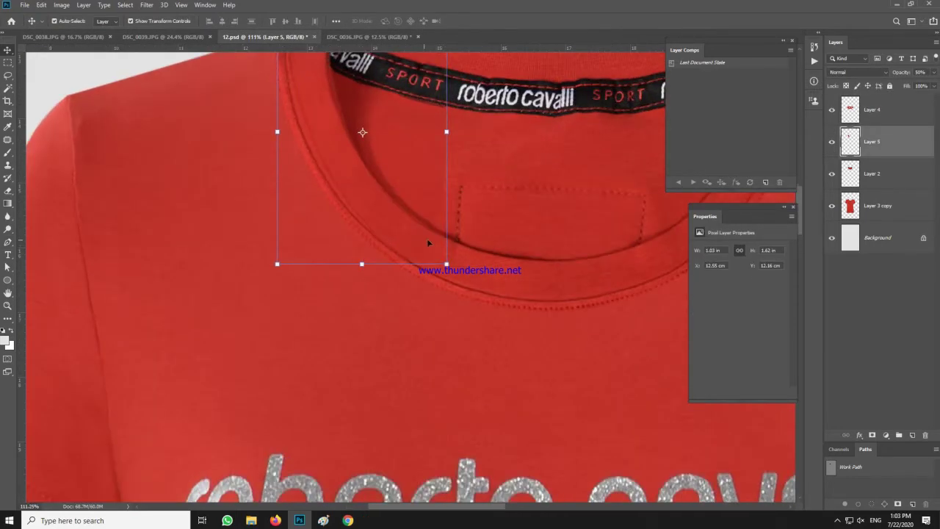
- Erase the hard edges of the mirrored collar piece on Layer 5
key(e)
drag(459, 125, 465, 314)
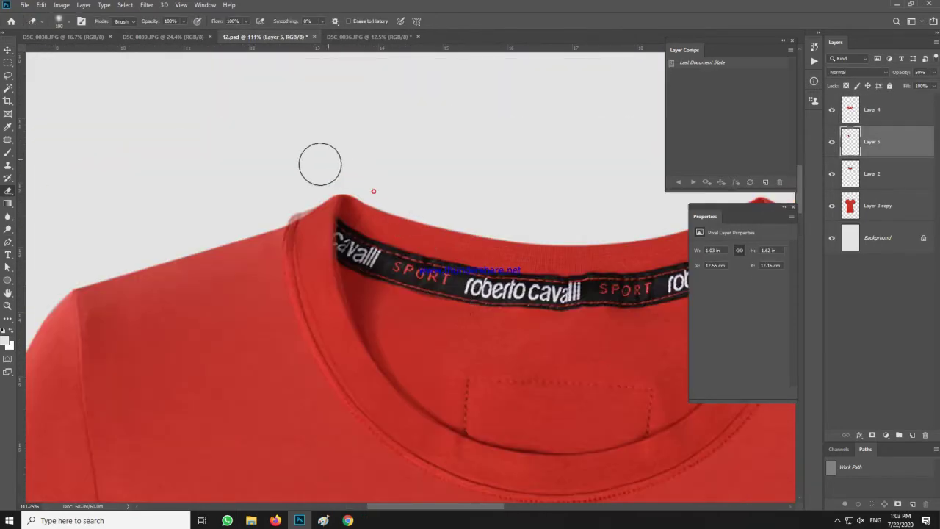
scroll(357, 151, up, 2)
key(v)
scroll(301, 184, down, 3)
scroll(301, 184, down, 1)
ctrl+click(520, 119)
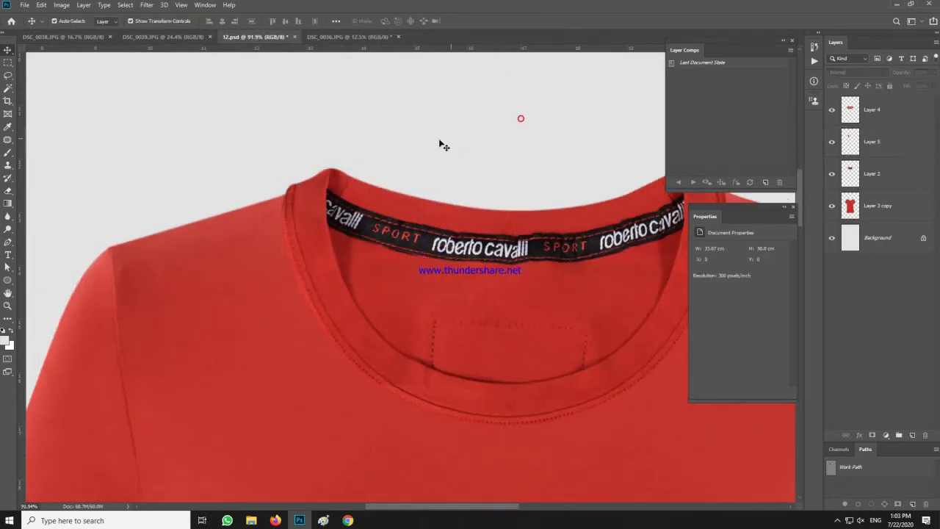
- Reselect Layer 5 and erase more of its inner edge beside the stitched label to blend it into the collar
ctrl+click(307, 199)
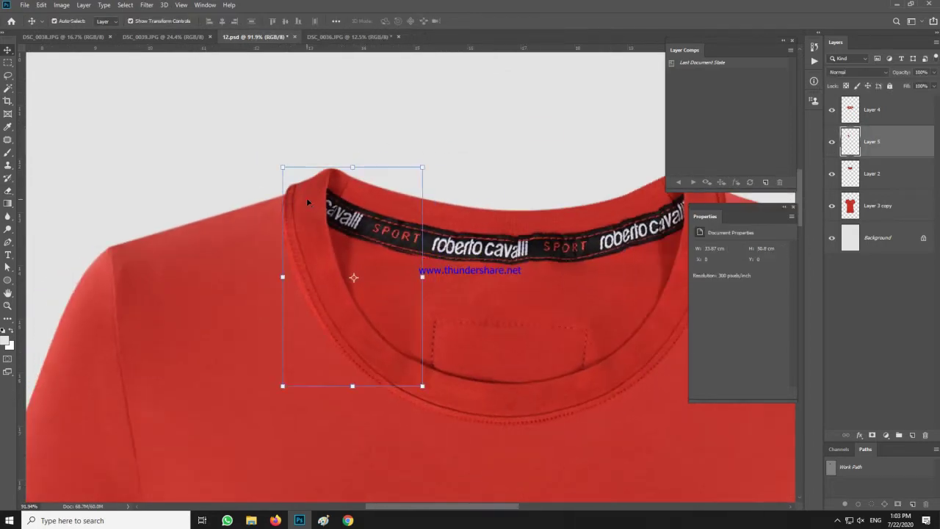
ctrl+shift+click(546, 405)
scroll(257, 227, down, 1)
scroll(378, 361, up, 5)
ctrl+click(152, 110)
ctrl+click(334, 297)
key(e)
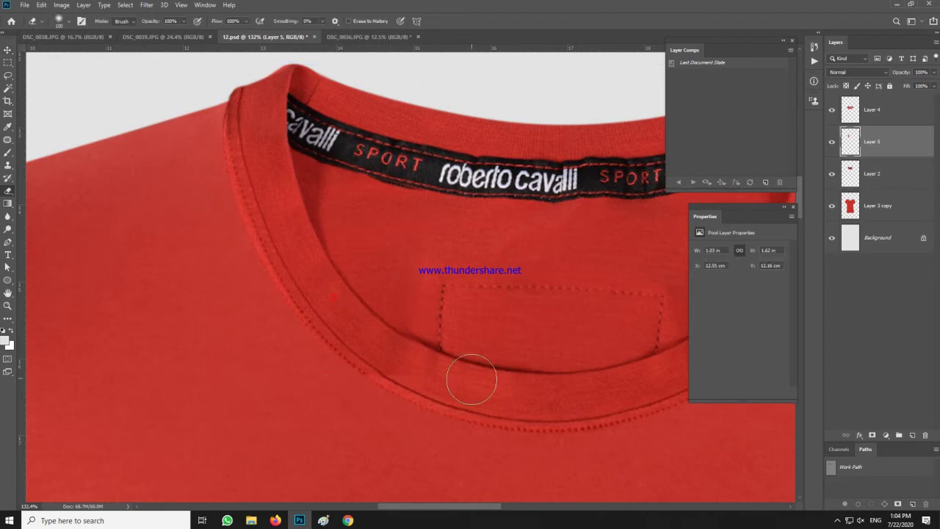
drag(438, 306, 395, 315)
key(v)
scroll(353, 341, down, 6)
ctrl+click(457, 96)
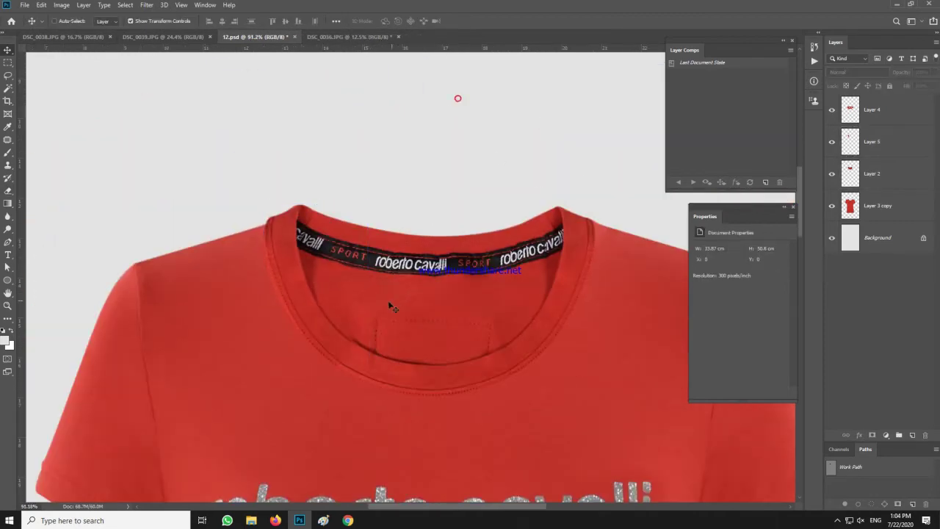
- Apply a Brightness/Contrast adjustment to the mirrored collar piece on Layer 5
scroll(390, 304, up, 3)
ctrl+click(279, 275)
scroll(279, 274, up, 3)
click(62, 5)
mouse_move(81, 29)
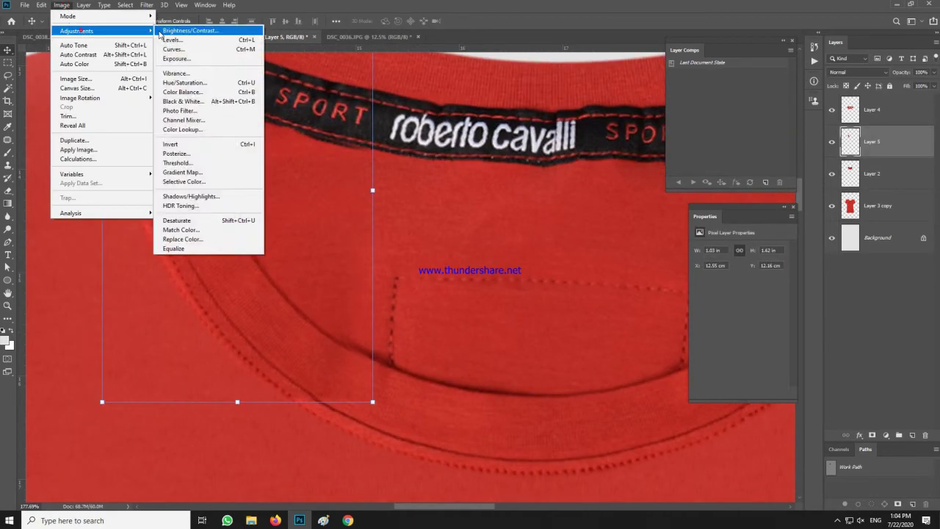
click(172, 29)
key(Return)
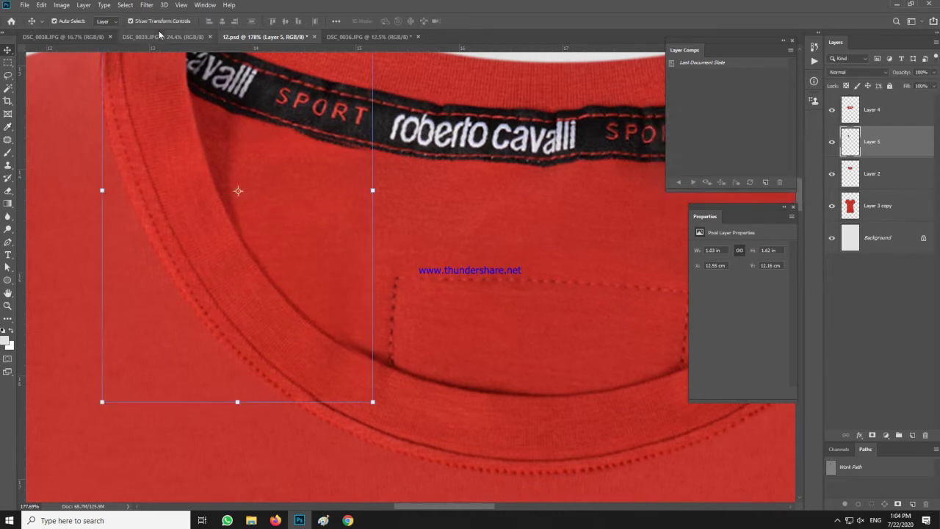
- Trace a path around the dark shadow beside the stitched label's lower left corner and convert it to a selection
scroll(411, 202, down, 7)
click(221, 65)
scroll(416, 276, up, 8)
click(316, 244)
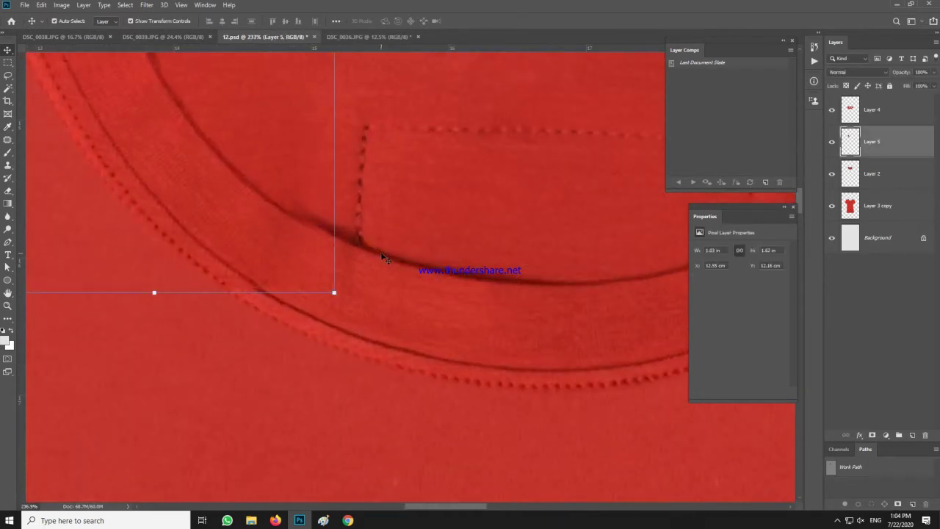
key(p)
click(350, 240)
click(273, 204)
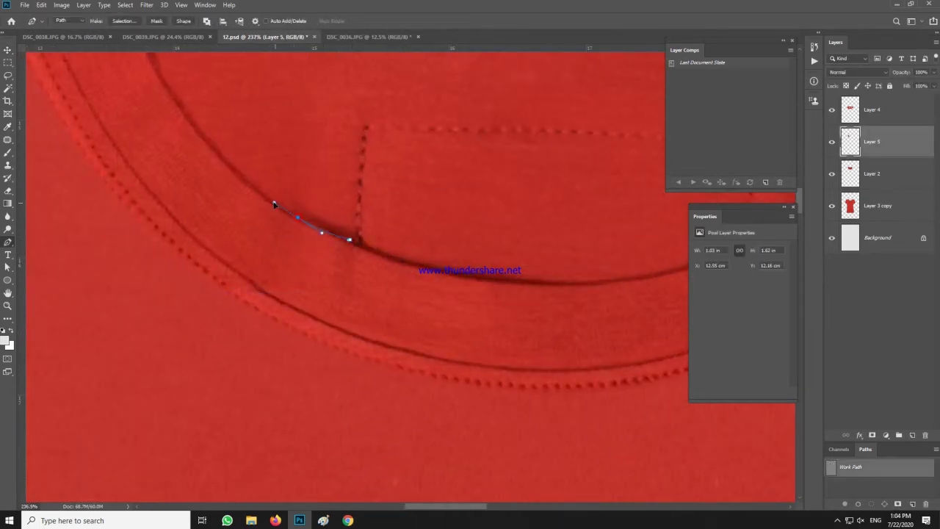
right_click(360, 204)
click(382, 235)
click(516, 139)
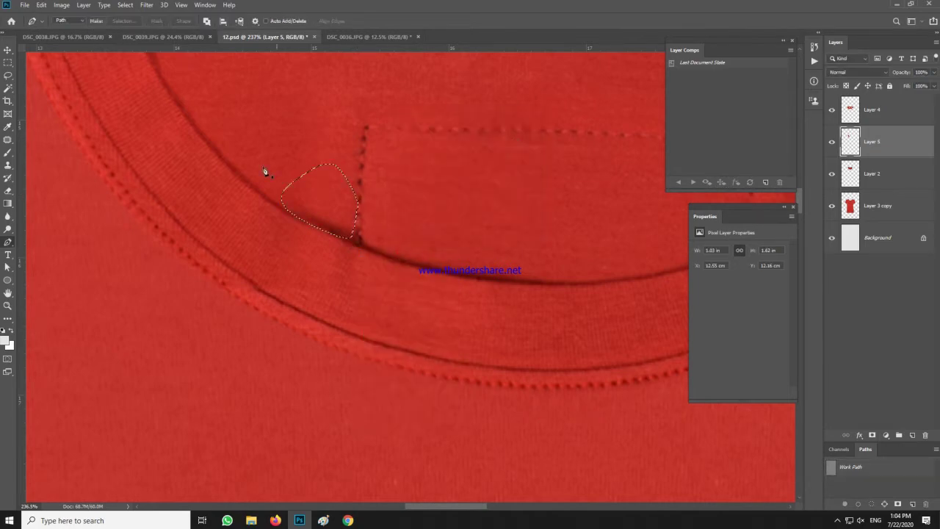
- Clone clean fabric over the selected shadow on Layer 2 using a smaller Clone Stamp brush
scroll(316, 215, up, 6)
click(865, 205)
key(s)
click(864, 175)
key(bracketleft)
key(bracketleft)
key(bracketleft)
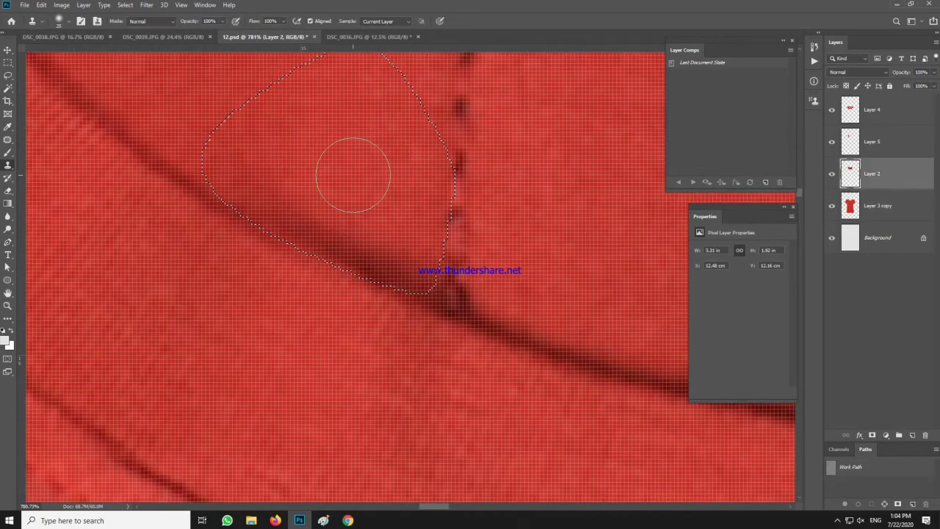
scroll(360, 229, down, 3)
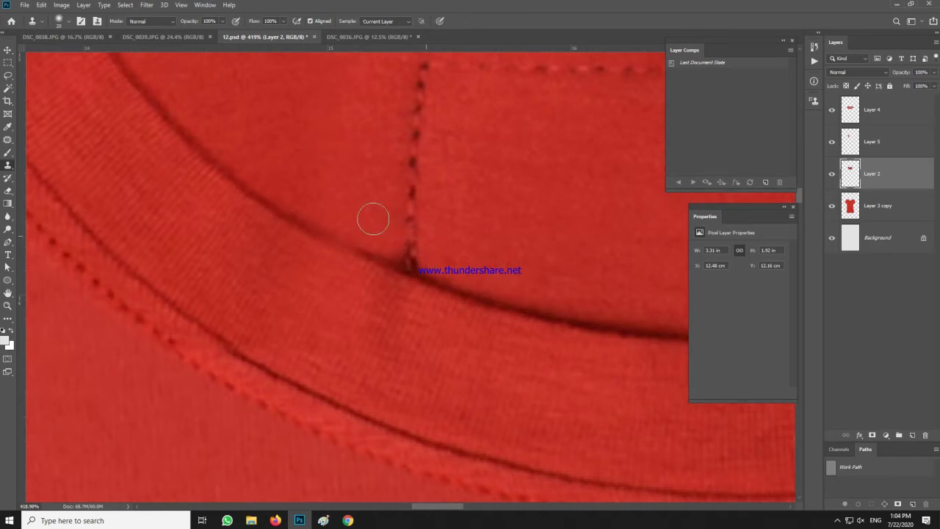
key(ctrl+0)
- Check the collar layers' visibility and merge Layer 5 with Layer 2 into one layer
key(v)
click(873, 144)
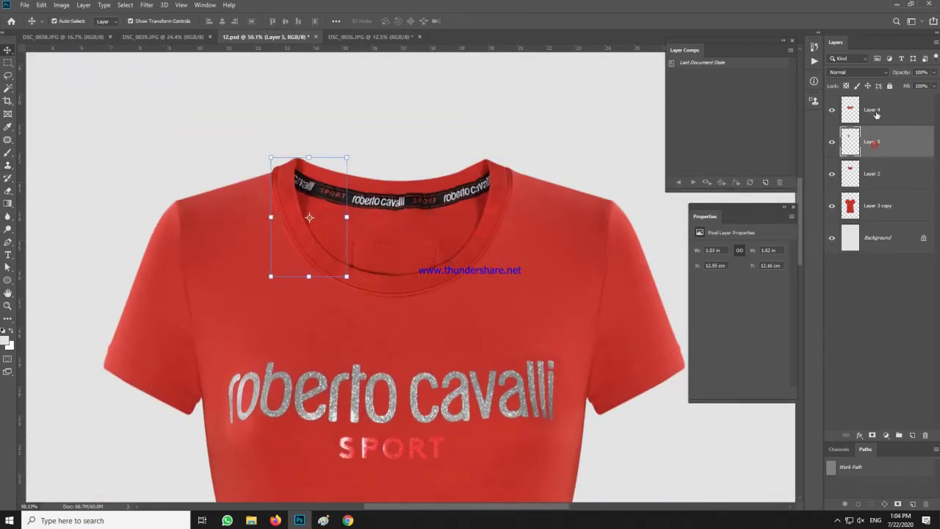
shift+click(876, 112)
click(627, 121)
click(829, 172)
click(829, 172)
click(870, 172)
ctrl+click(873, 142)
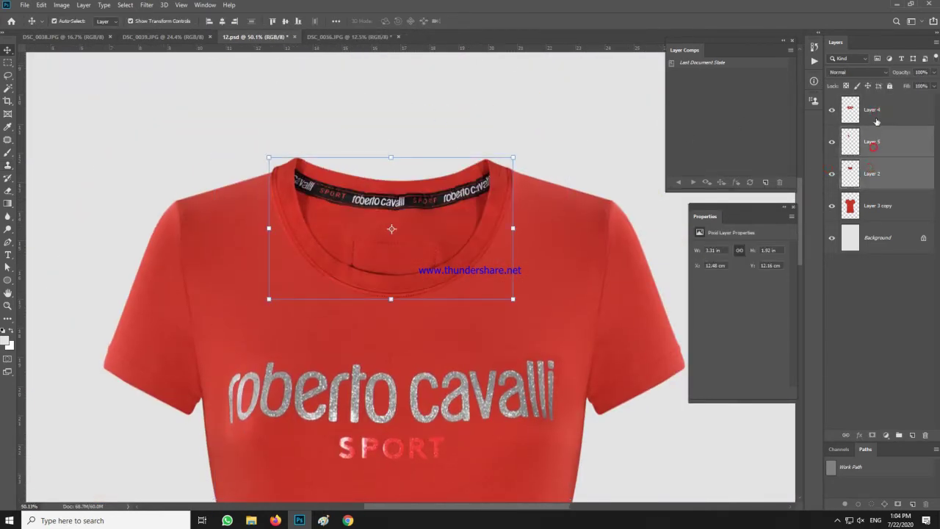
click(873, 113)
click(832, 110)
click(832, 110)
click(874, 142)
ctrl+click(879, 172)
key(ctrl+e)
- Select Layer 4 and erase its pale fabric edge below the logo's first letter to blend it into the shirt
scroll(530, 213, down, 10)
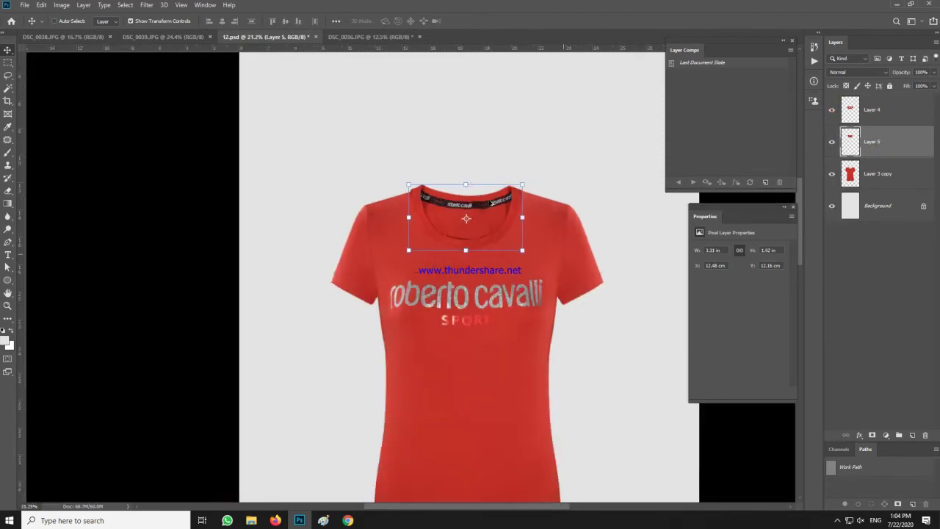
ctrl+click(590, 279)
scroll(425, 208, up, 7)
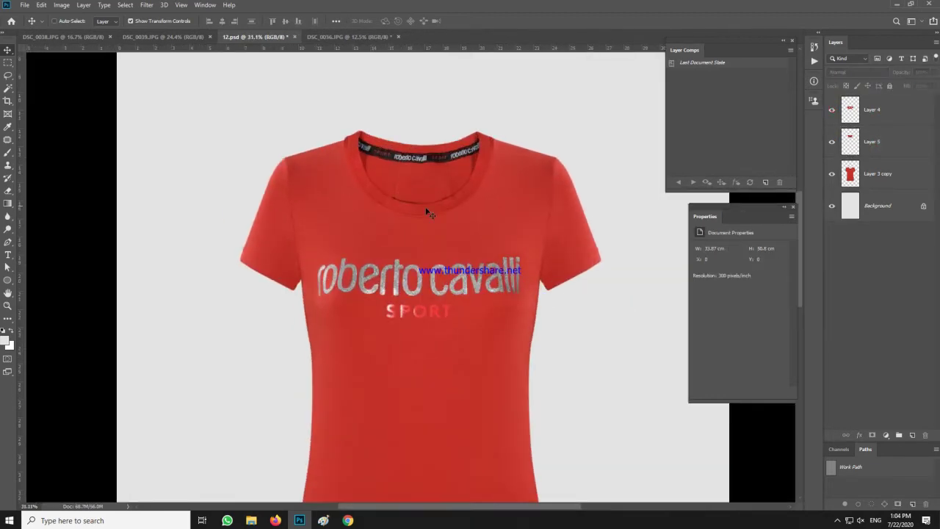
ctrl+click(452, 294)
ctrl+click(596, 360)
scroll(360, 311, down, 3)
scroll(395, 367, up, 4)
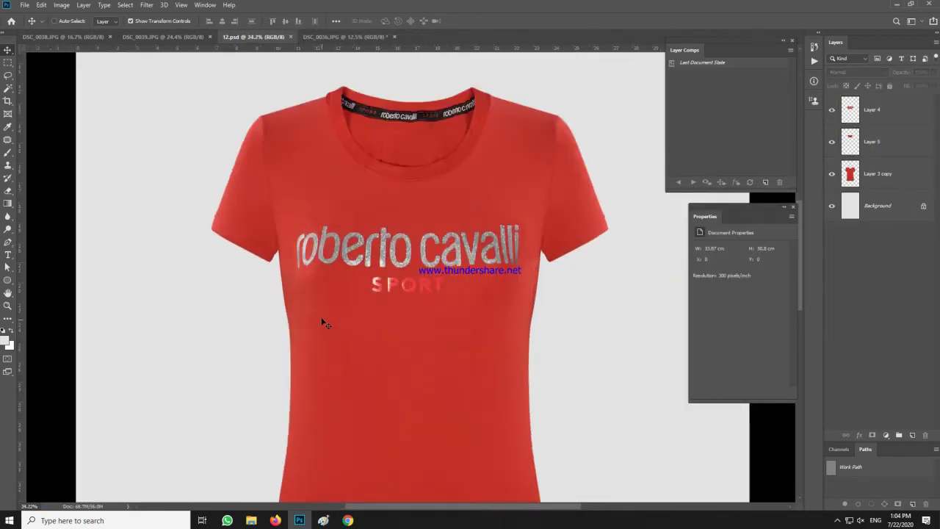
scroll(324, 323, up, 3)
ctrl+click(308, 266)
scroll(309, 266, up, 5)
key(e)
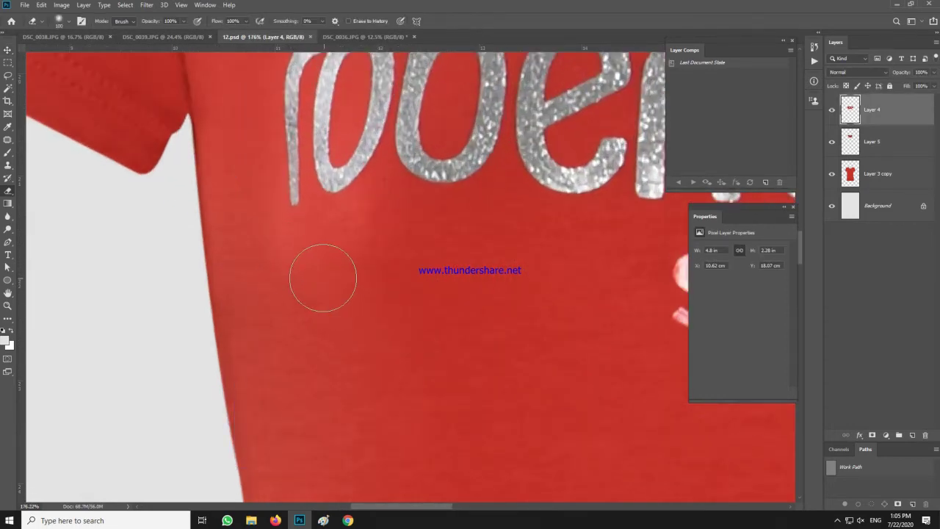
scroll(524, 388, down, 8)
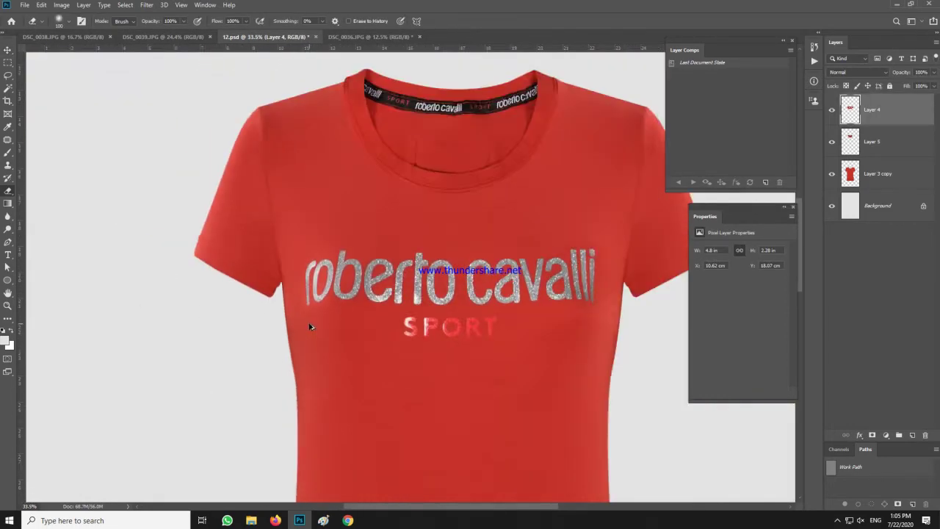
- Convert Layer 4, Layer 5 and Layer 3 copy into one smart object and save 12.psd
key(v)
ctrl+click(602, 289)
scroll(501, 254, down, 3)
scroll(463, 185, up, 8)
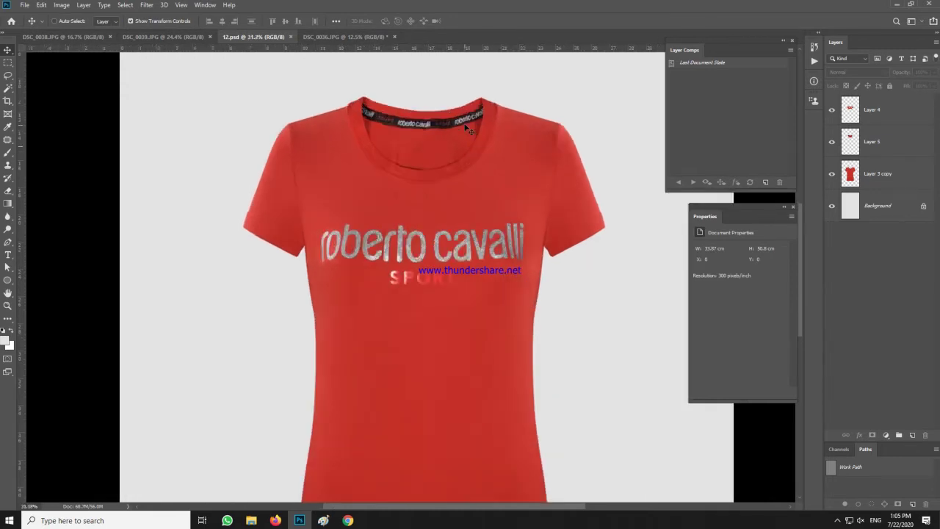
scroll(407, 126, down, 1)
scroll(406, 125, down, 2)
click(899, 173)
shift+click(899, 104)
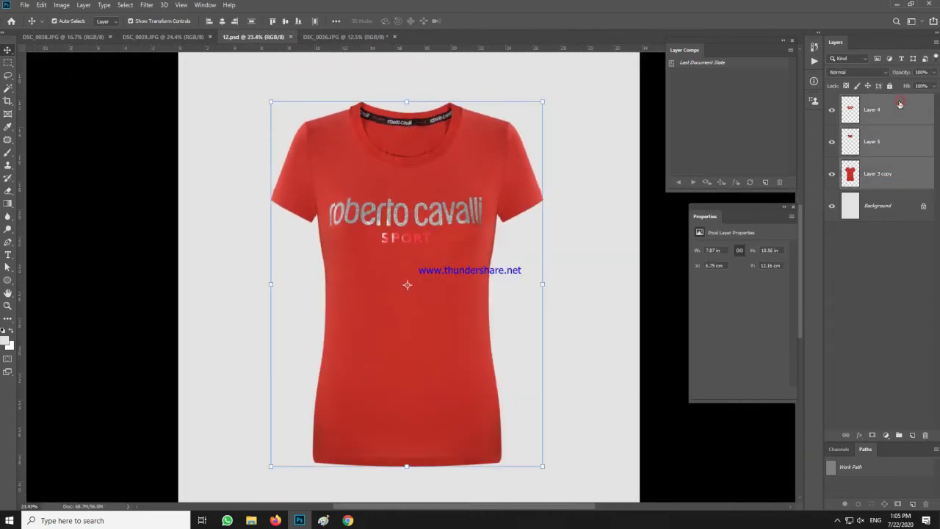
right_click(895, 169)
click(821, 231)
scroll(569, 193, down, 2)
key(ctrl+s)
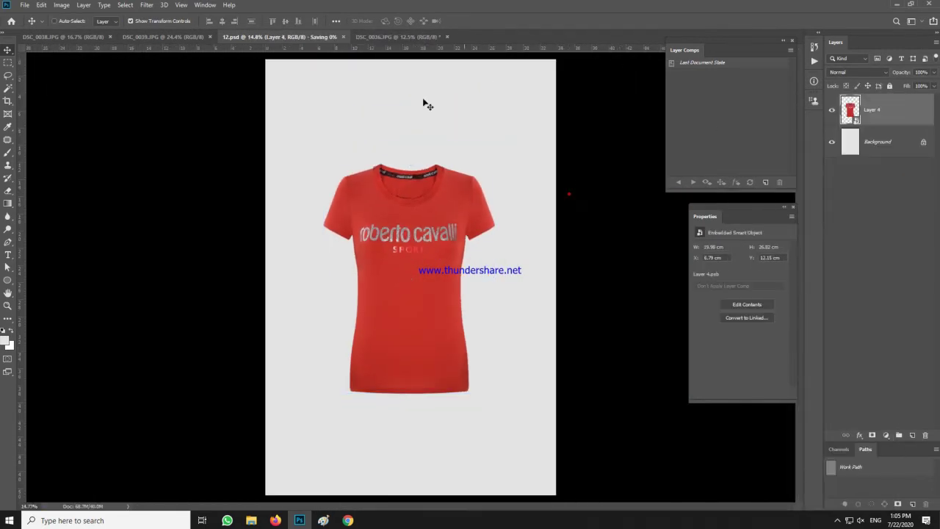
- Go to DSC_0036.JPG, copy the back-view shirt area to a new layer and fill the Background with light grey
click(419, 104)
key(ctrl+Tab)
key(m)
drag(504, 403, 520, 415)
key(ctrl+j)
click(891, 152)
key(alt+BackSpace)
key(ctrl+plus)
key(v)
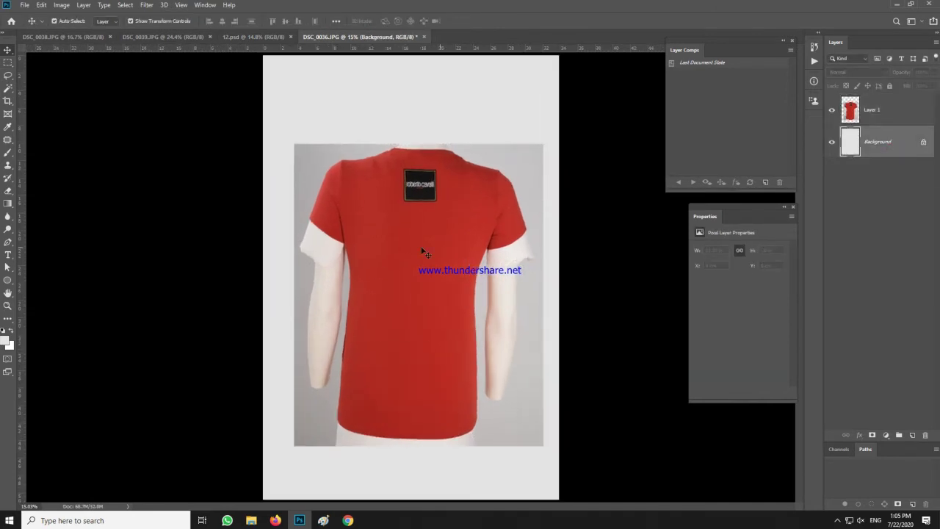
- Move the back-view photo slightly up and rotate it by about -1.88° to straighten the shirt
drag(423, 252, 417, 239)
drag(520, 443, 528, 442)
double_click(403, 373)
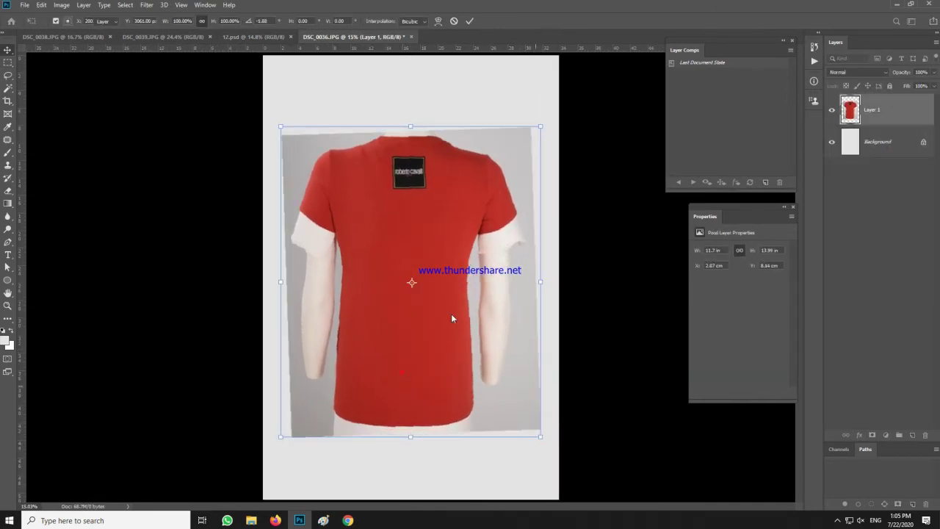
- Open Liquify on Layer 1 and reshape the left shoulder and sleeve outline, reducing the warp brush to 200 for the neckline slope
key(ctrl+shift+x)
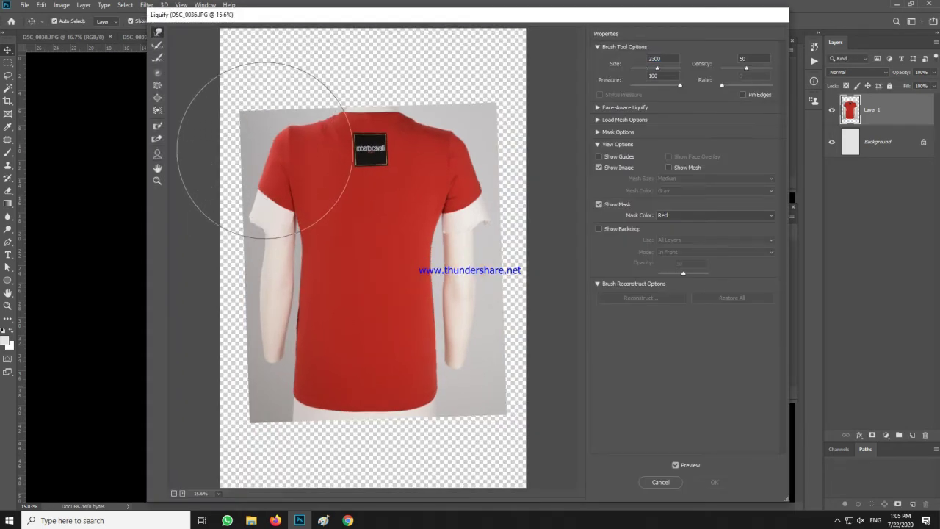
drag(247, 122, 276, 115)
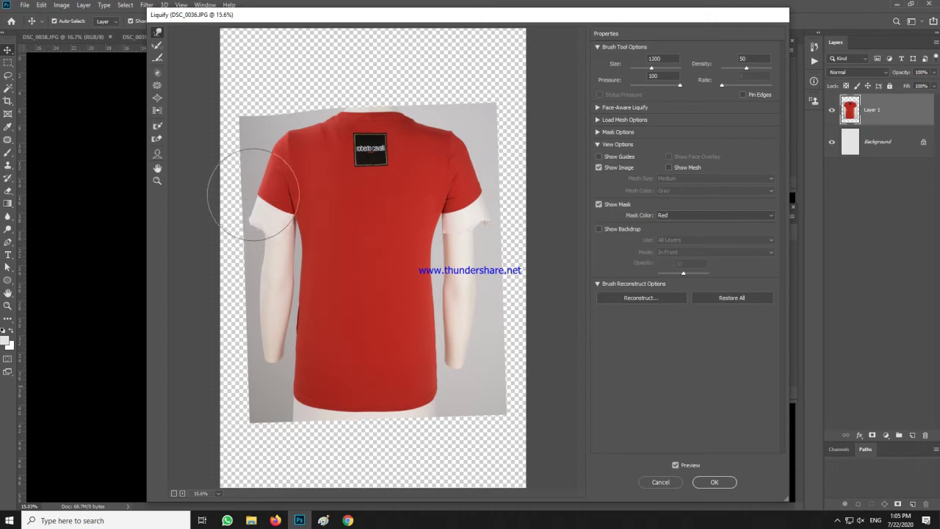
drag(295, 190, 378, 234)
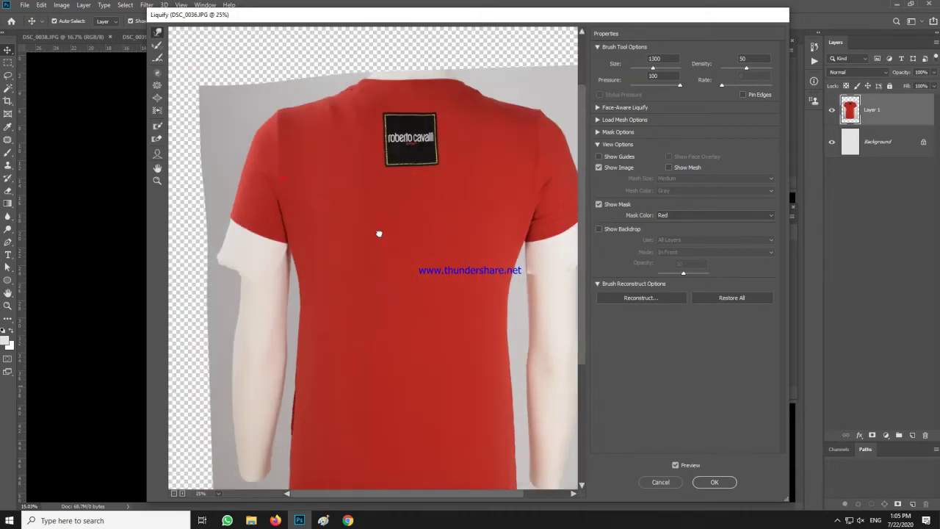
key(bracketleft)
key(bracketleft)
key(bracketleft)
key(bracketleft)
key(bracketleft)
key(bracketleft)
key(bracketleft)
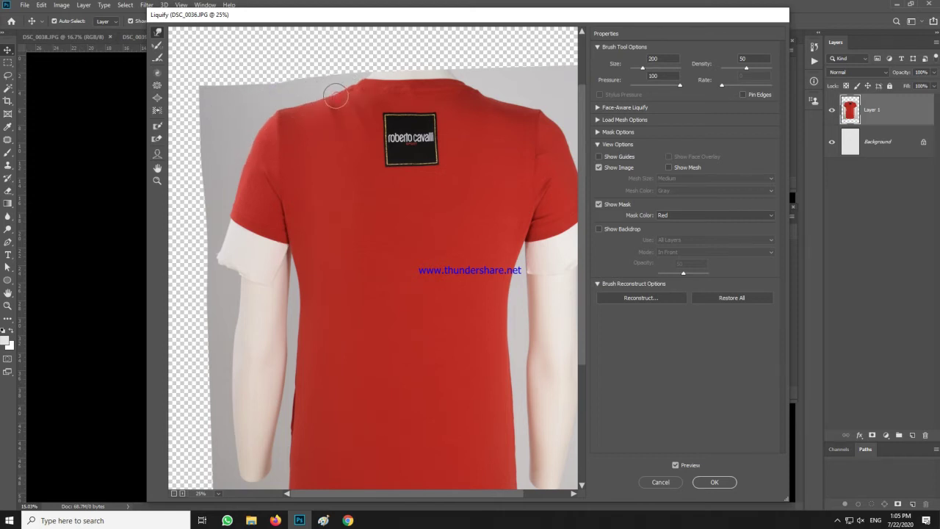
- Warp the shirt's left side contour between armpit and waist with a Liquify brush of about 1000
scroll(331, 199, down, 3)
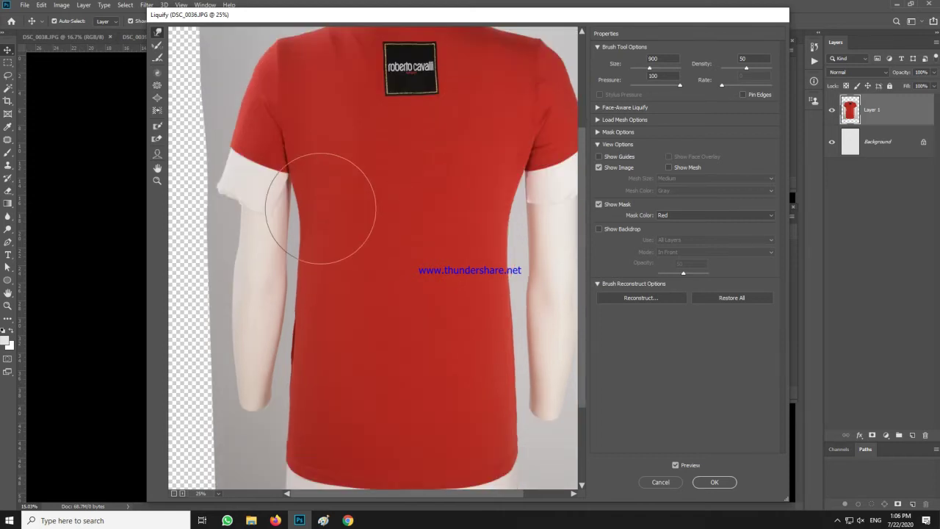
key(bracketright)
key(bracketright)
key(bracketright)
key(bracketright)
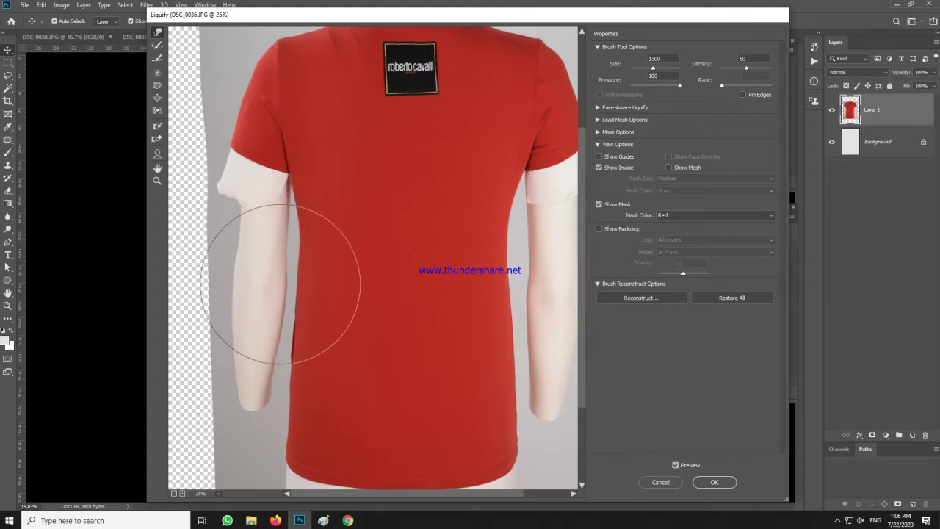
key(bracketleft)
key(bracketleft)
drag(281, 273, 303, 272)
- Push the shirt's lower left hem corner inward with Liquify brushes of 1000 to 1600 and apply the warp
scroll(312, 265, down, 3)
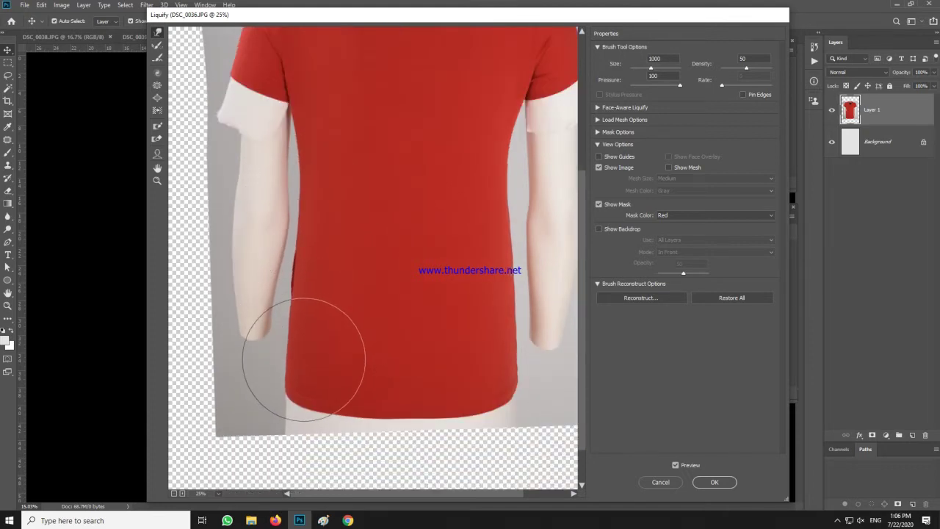
key(bracketright)
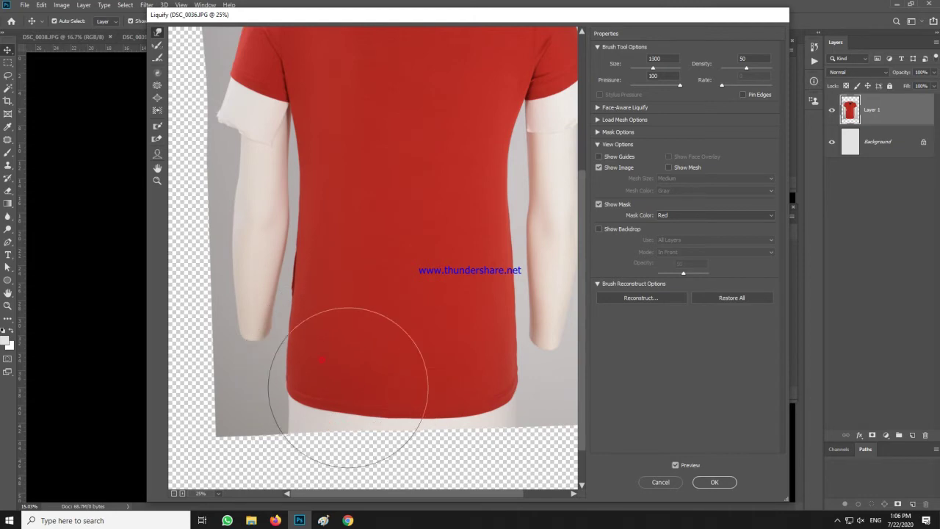
key(bracketright)
key(bracketright)
key(bracketright)
key(bracketright)
scroll(470, 411, up, 5)
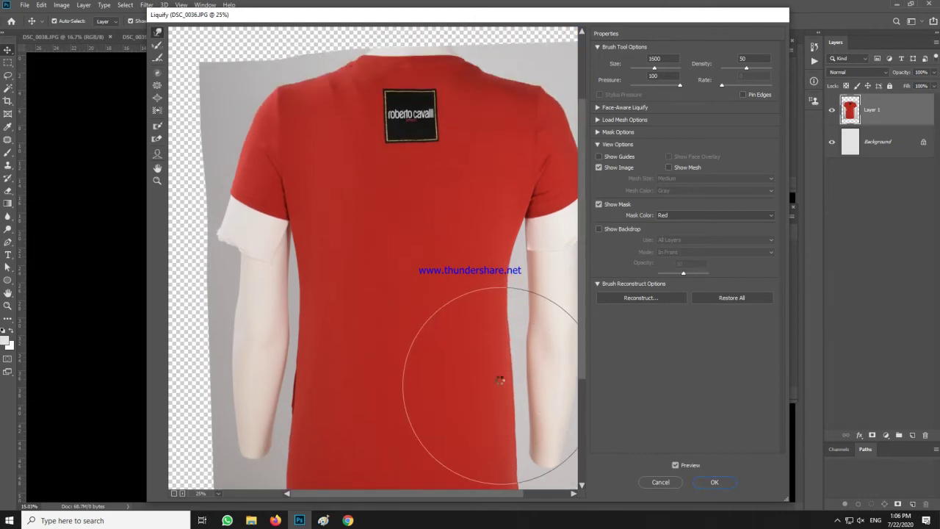
key(Return)
- Run Liquify again and adjust the left sleeve around the armhole with an 800 brush, applying the change
scroll(314, 214, up, 3)
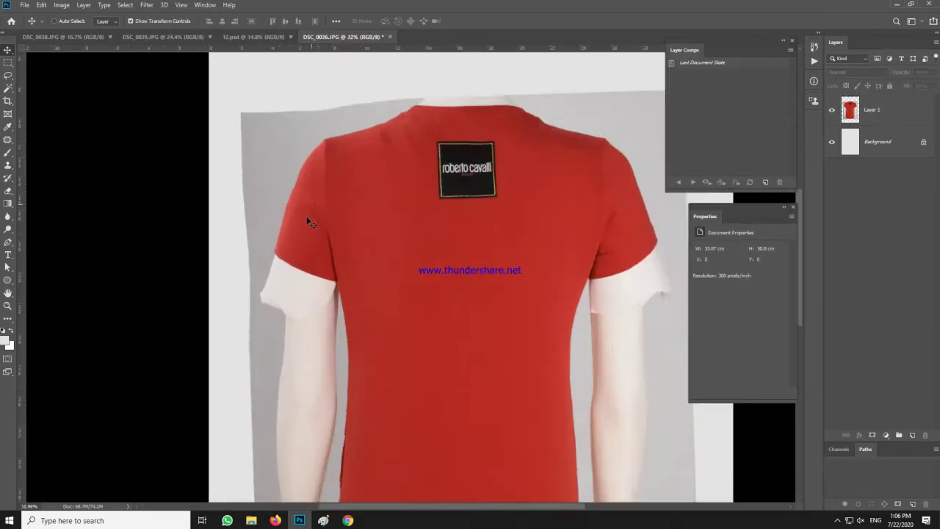
key(ctrl+shift+x)
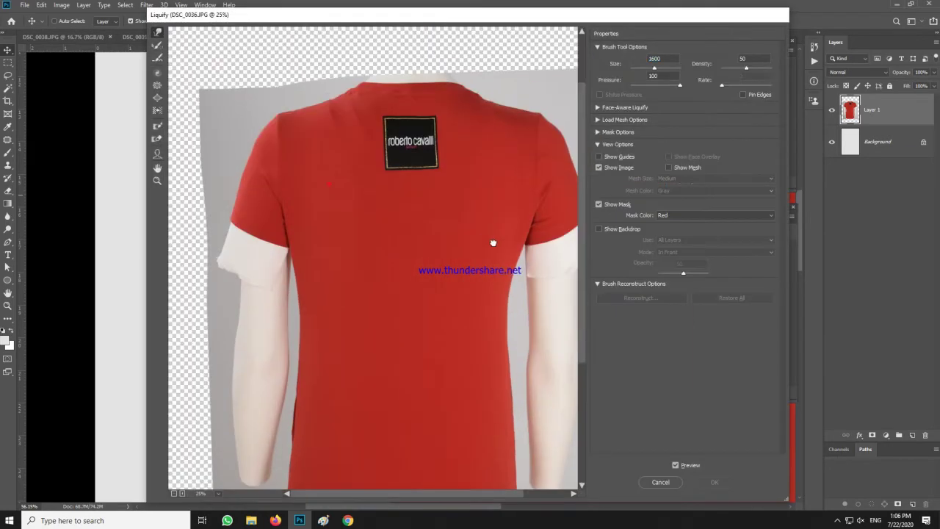
drag(430, 199, 430, 203)
key(bracketleft)
key(bracketleft)
key(bracketleft)
key(bracketleft)
key(bracketleft)
key(bracketleft)
key(bracketleft)
key(bracketleft)
drag(347, 209, 340, 211)
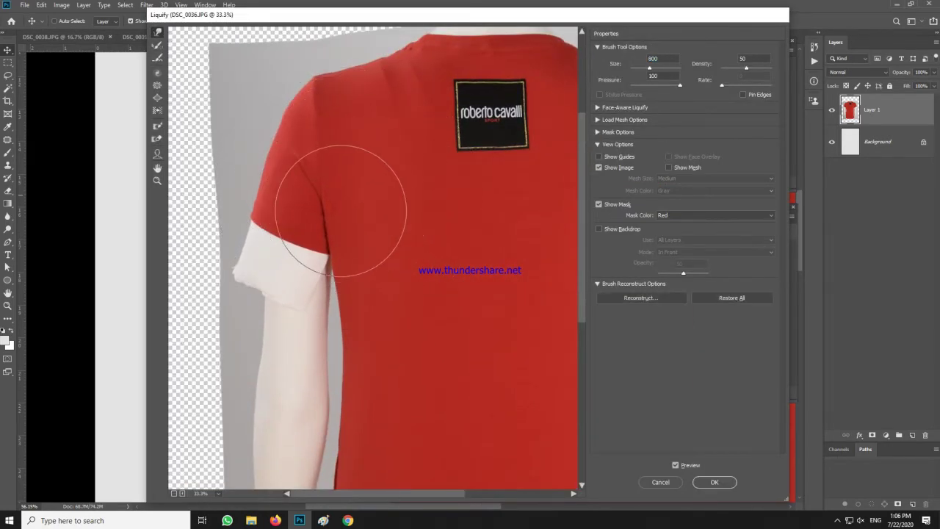
key(Return)
- Refine the outer contour of the left sleeve in another Liquify pass with an 800 brush and apply it
key(ctrl+shift+x)
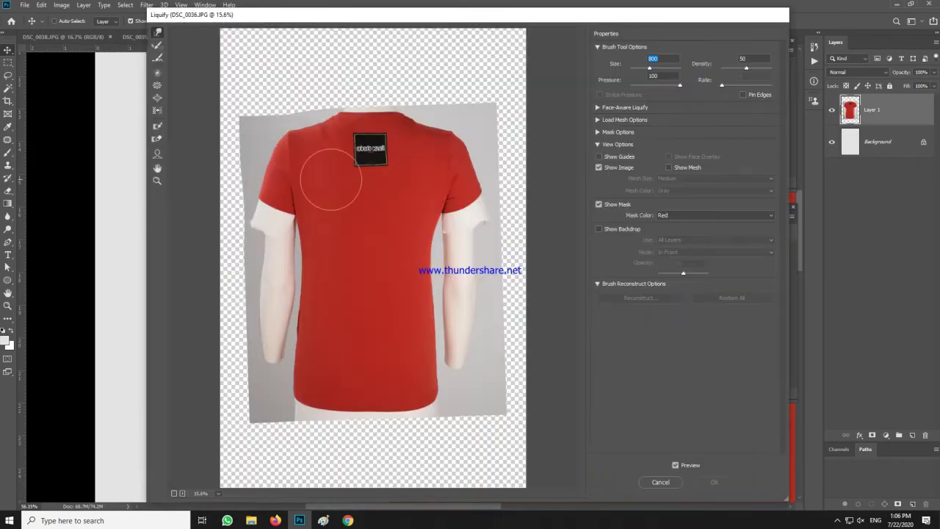
key(ctrl+plus)
key(ctrl+plus)
key(ctrl+plus)
drag(287, 191, 551, 316)
mouse_move(249, 166)
mouse_down()
mouse_move(275, 151)
mouse_move(268, 124)
mouse_move(286, 106)
mouse_move(301, 154)
mouse_move(247, 198)
mouse_up()
scroll(253, 147, up, 3)
key(bracketright)
key(bracketright)
key(bracketright)
key(bracketleft)
key(bracketleft)
key(bracketleft)
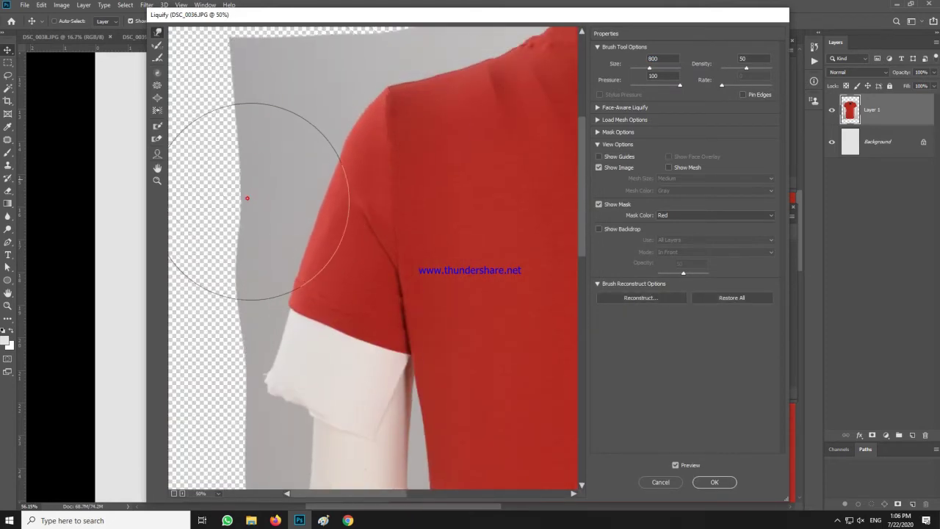
key(Return)
key(ctrl+t)
scroll(133, 141, down, 2)
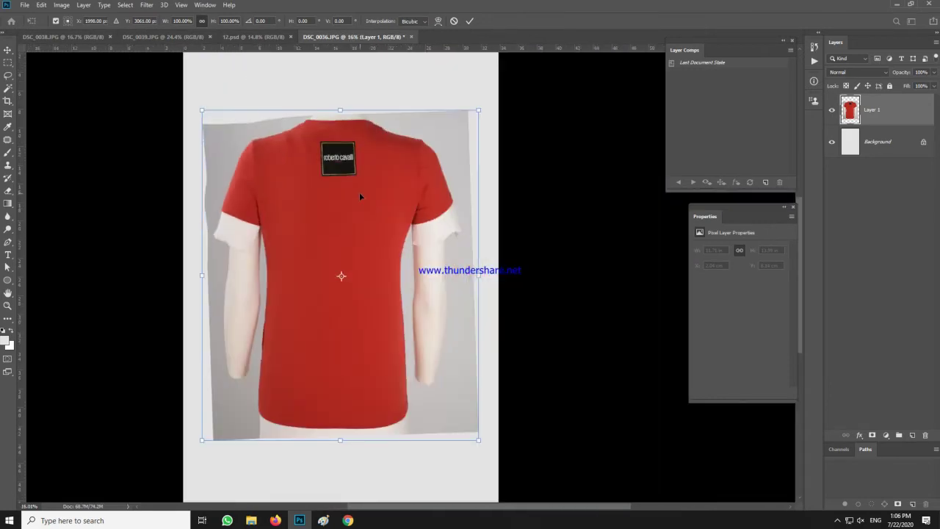
click(200, 153)
scroll(205, 154, up, 8)
click(392, 228)
- Patch the diagonal crease on the left sleeve beside the armhole seam with clean sleeve fabric
key(j)
mouse_move(363, 189)
mouse_down()
mouse_move(377, 208)
mouse_move(382, 236)
mouse_up()
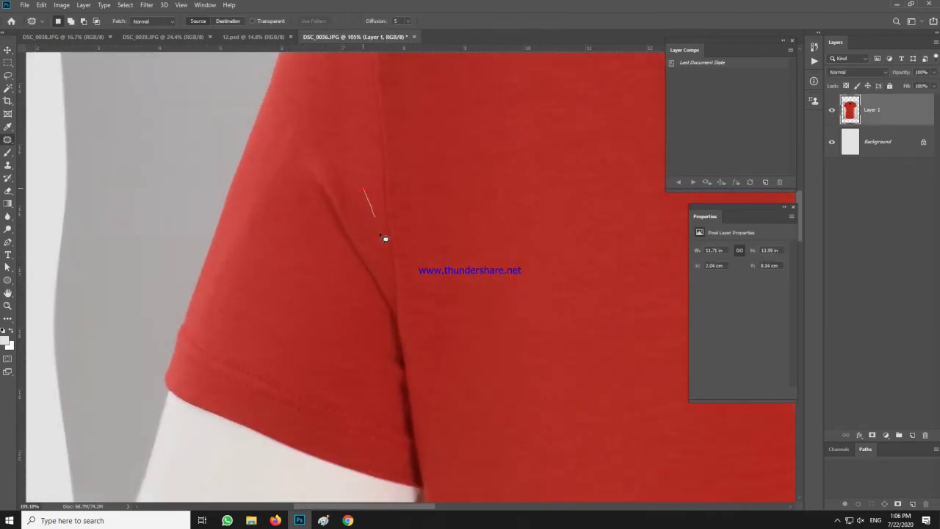
drag(311, 298, 312, 300)
key(ctrl+d)
- Clone clean sleeve fabric over the upper part of the dark shadow along the left armhole seam
scroll(356, 367, up, 6)
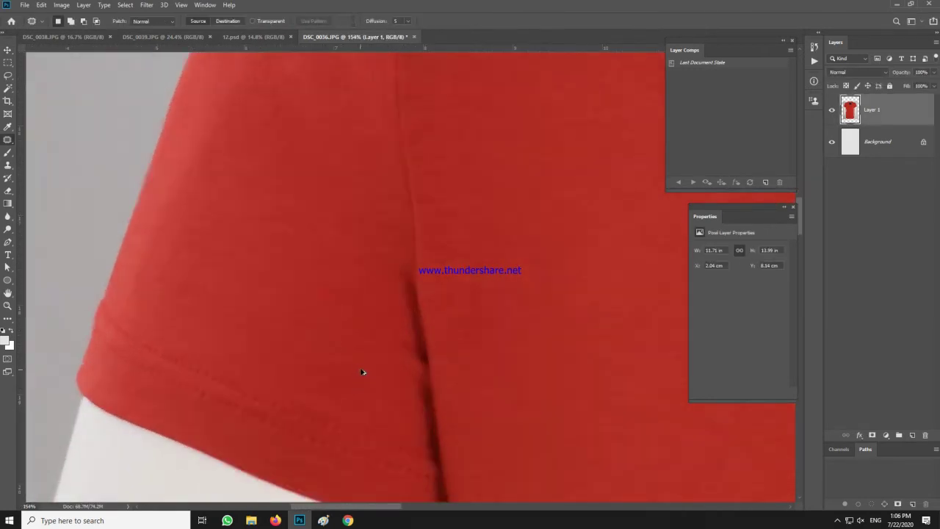
key(s)
scroll(369, 191, up, 2)
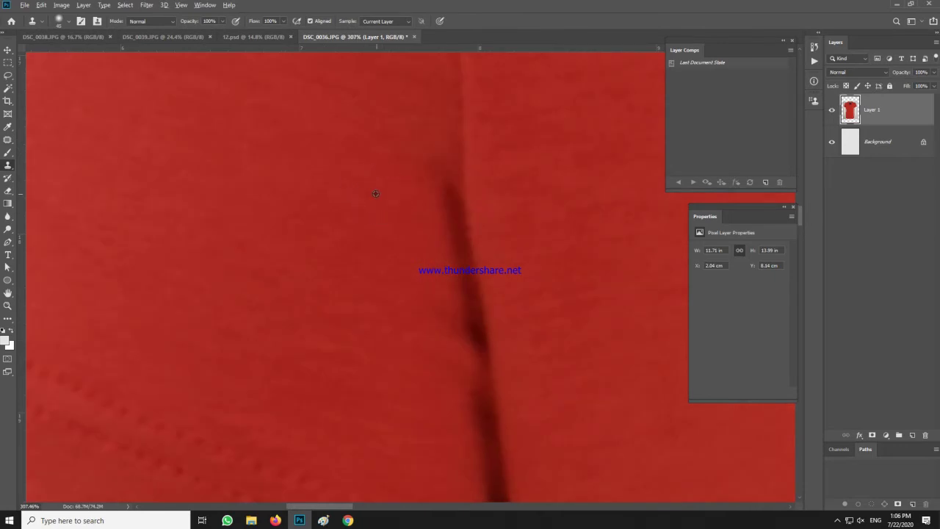
alt+click(375, 194)
mouse_move(438, 198)
mouse_down()
mouse_move(455, 340)
mouse_move(450, 442)
mouse_move(431, 254)
mouse_up()
alt+click(431, 254)
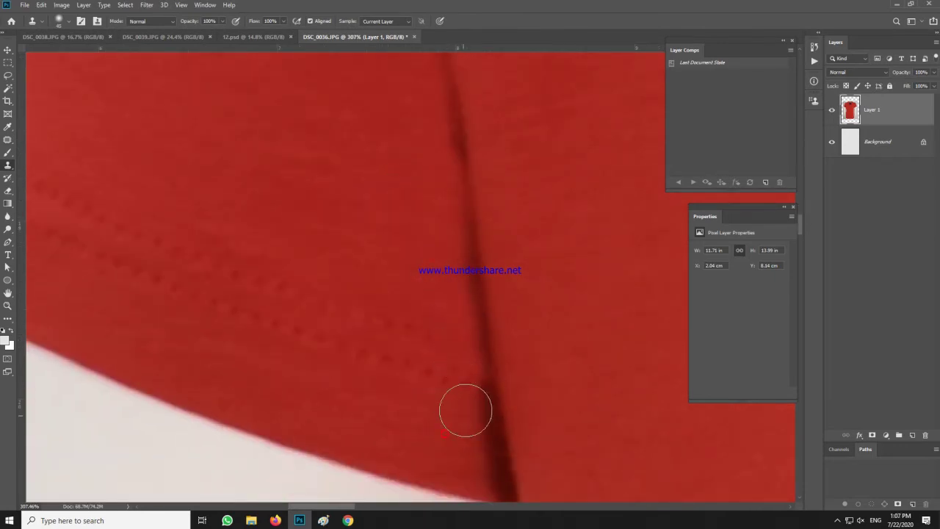
- Clone fabric along the lower armhole shadow near the sleeve hem, undoing the last two changes and repainting the area
drag(465, 410, 481, 477)
mouse_move(476, 416)
mouse_down()
mouse_move(447, 325)
mouse_move(443, 259)
mouse_move(447, 342)
mouse_move(459, 349)
mouse_move(438, 344)
mouse_up()
key(ctrl+z)
key(ctrl+z)
drag(423, 337, 466, 350)
- Patch the wrinkles between the left shoulder and the square label with smooth fabric from lower on the back
scroll(285, 259, down, 15)
scroll(423, 213, up, 8)
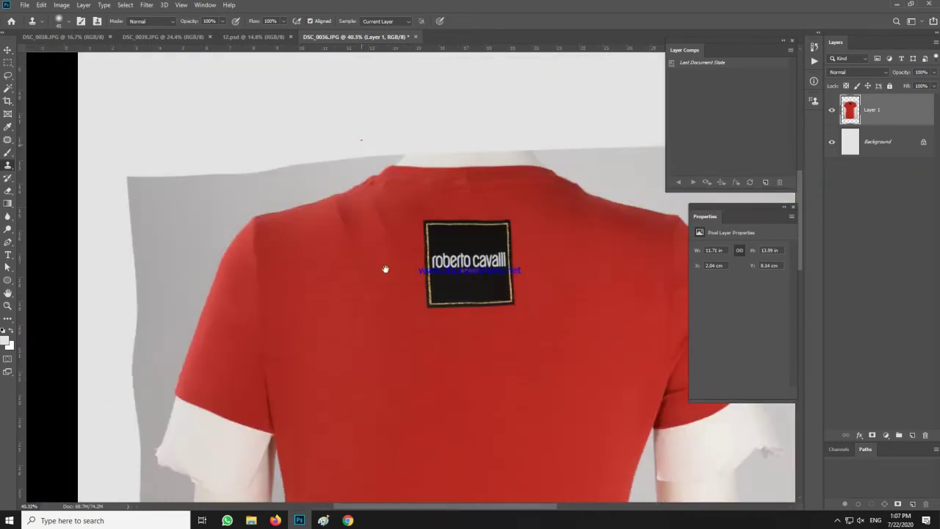
key(j)
mouse_move(379, 232)
mouse_down()
mouse_move(468, 274)
mouse_move(457, 218)
mouse_move(467, 392)
mouse_move(407, 367)
mouse_up()
scroll(398, 371, down, 3)
drag(405, 293, 436, 467)
key(ctrl+d)
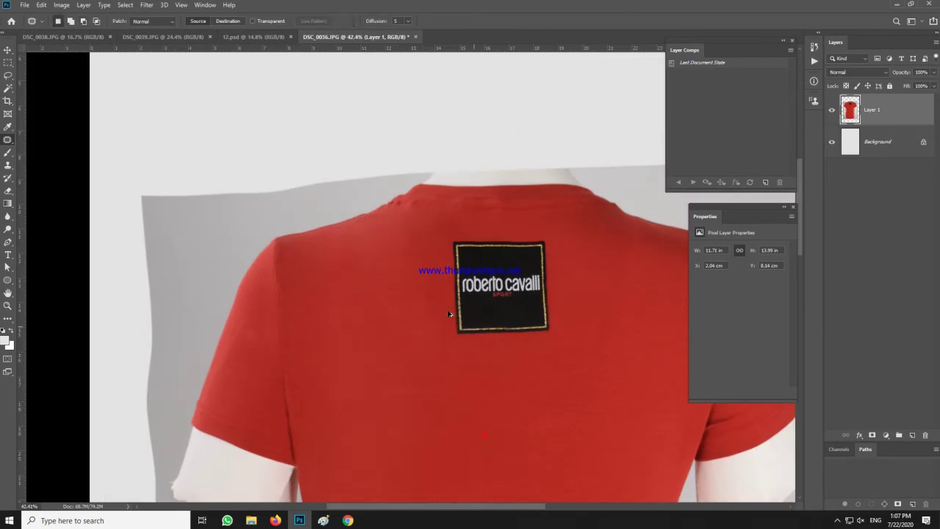
scroll(445, 320, down, 6)
scroll(389, 137, up, 4)
click(8, 228)
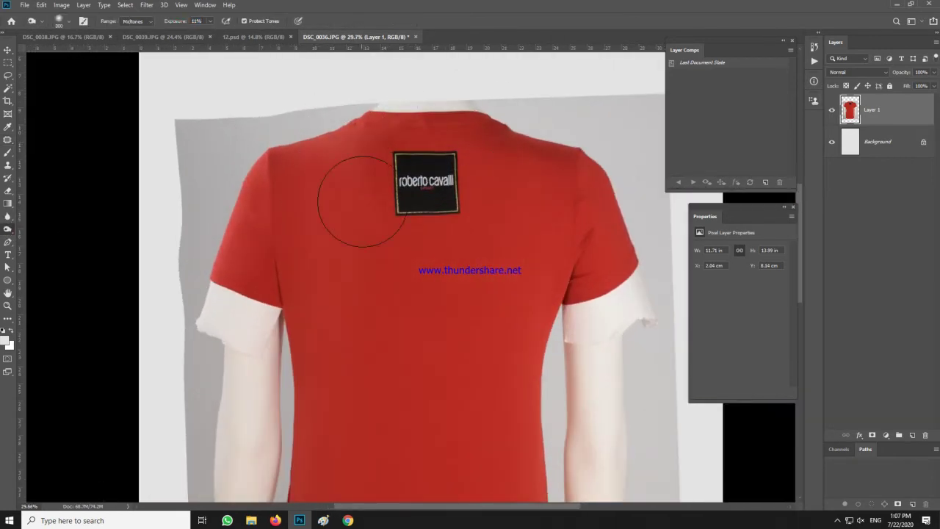
scroll(451, 203, down, 4)
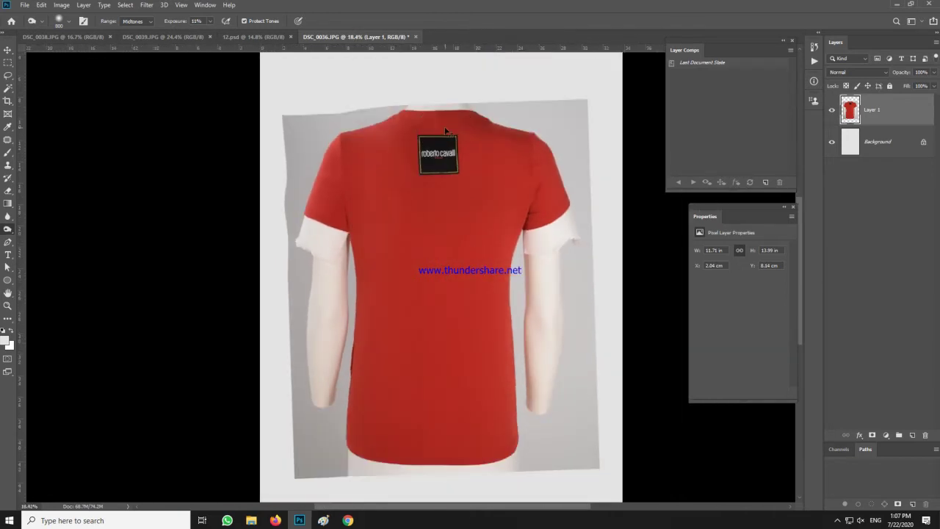
- Start a Pen tool path at the left shoulder seam and trace it along the shoulder and across the back neckline
scroll(445, 130, up, 8)
key(p)
click(241, 252)
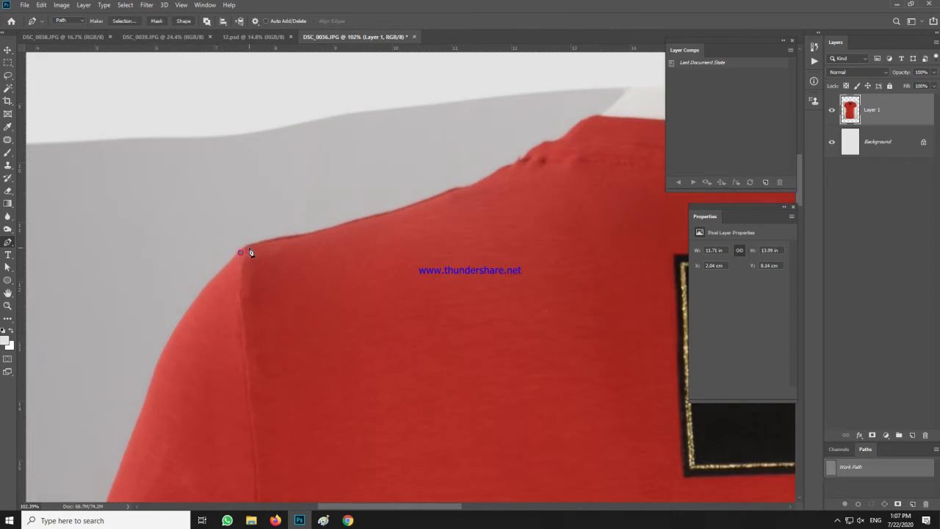
drag(496, 207, 367, 261)
alt+click(398, 219)
scroll(420, 202, up, 3)
drag(420, 203, 433, 203)
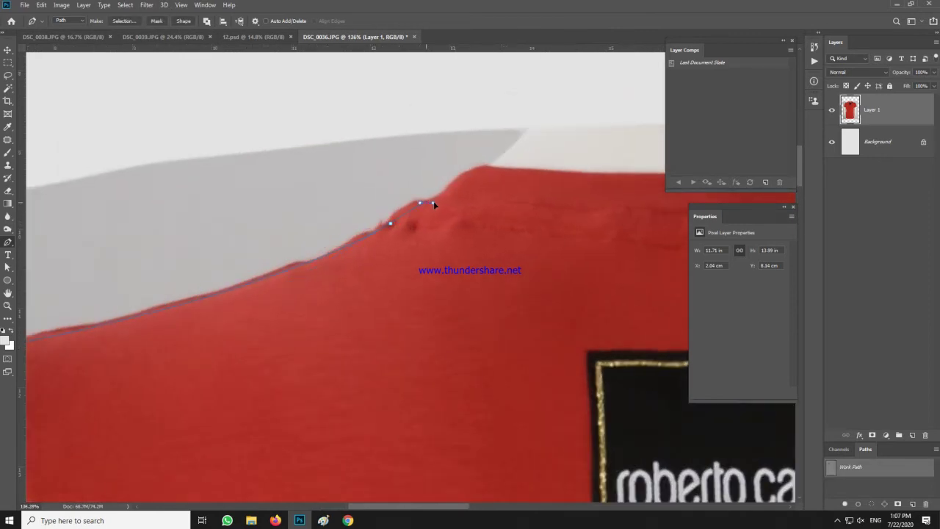
drag(485, 169, 500, 170)
drag(585, 168, 275, 195)
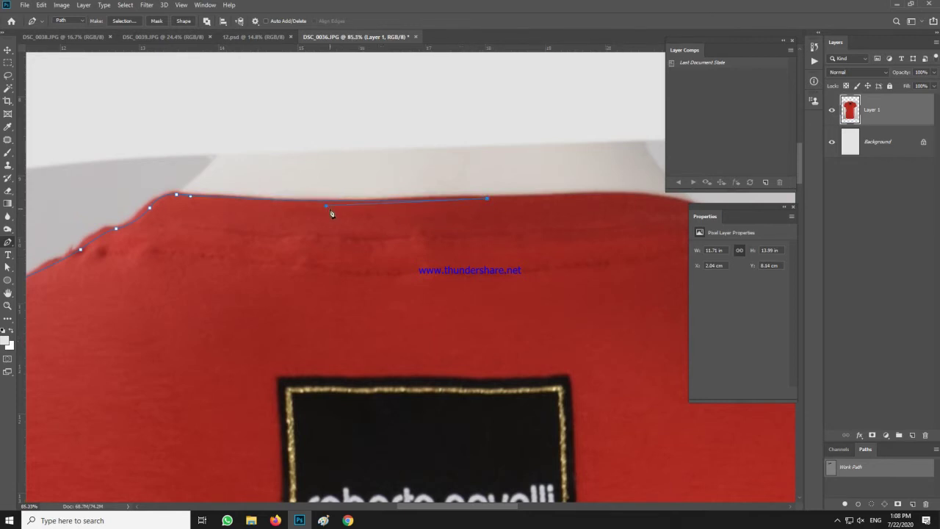
- Continue the path from the neckline down through the body, past the square label, to the bottom hem beyond the shirt's centre
scroll(436, 155, down, 8)
scroll(444, 81, up, 6)
scroll(446, 162, down, 4)
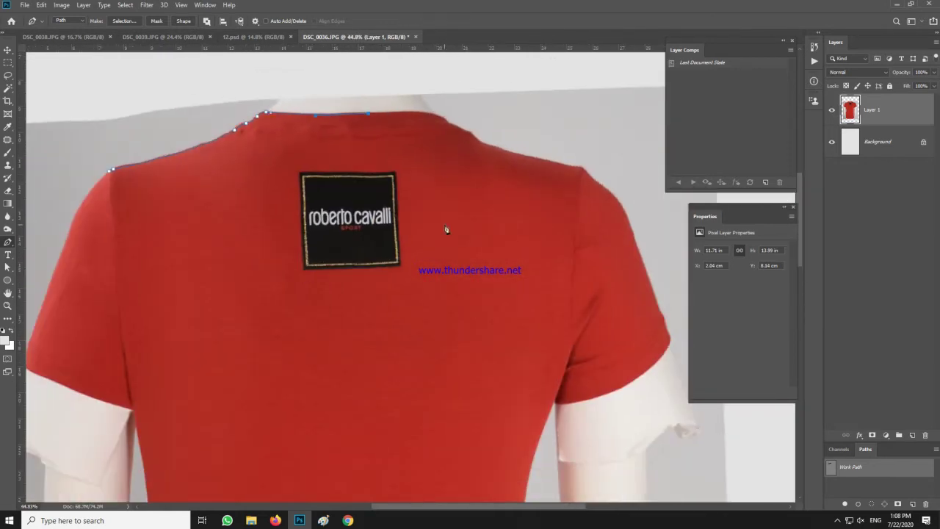
drag(454, 235, 460, 295)
drag(472, 401, 494, 93)
drag(453, 366, 454, 421)
drag(441, 460, 463, 316)
scroll(471, 298, up, 3)
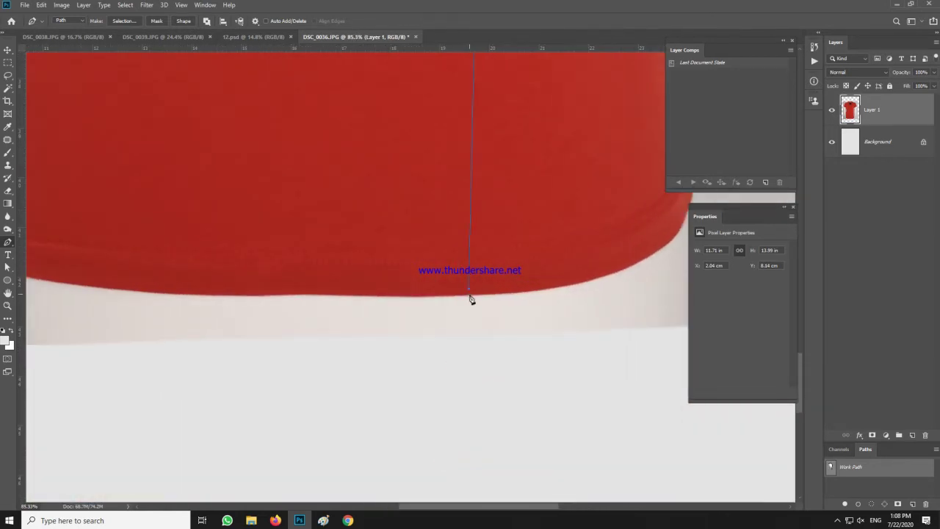
- Trace the path along the bottom hem, around the rounded left corner and up the left side
drag(95, 283, 416, 335)
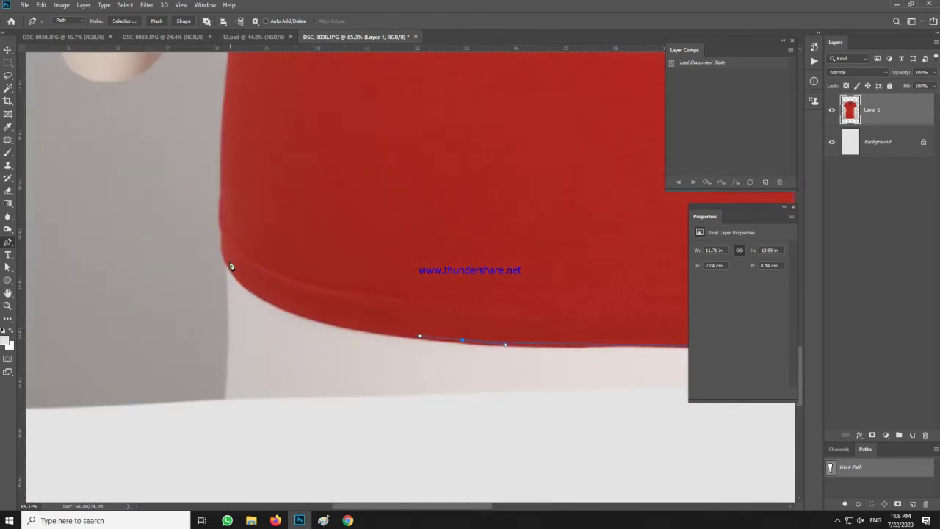
scroll(226, 249, up, 2)
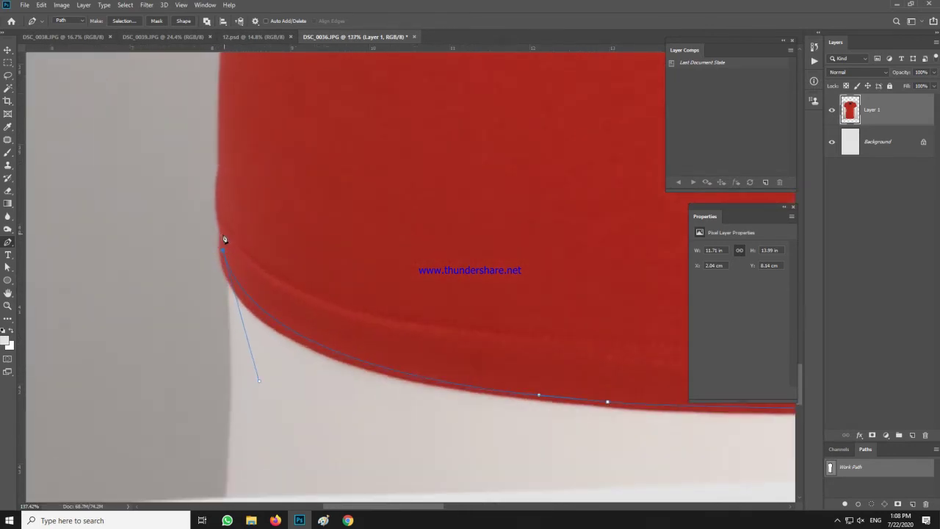
scroll(224, 212, down, 4)
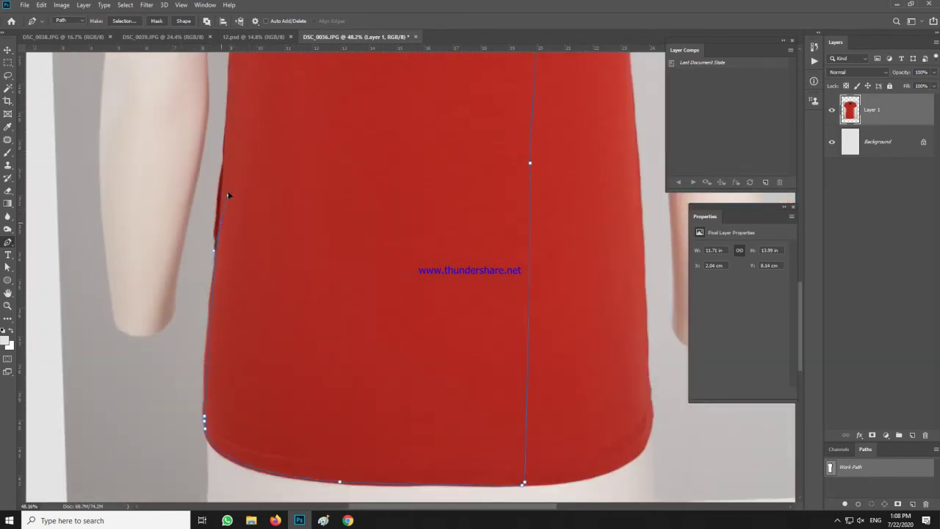
- Carry the path up the left side, around the underarm notch and along the left sleeve hem to its outer edge
scroll(228, 195, down, 2)
scroll(225, 239, up, 7)
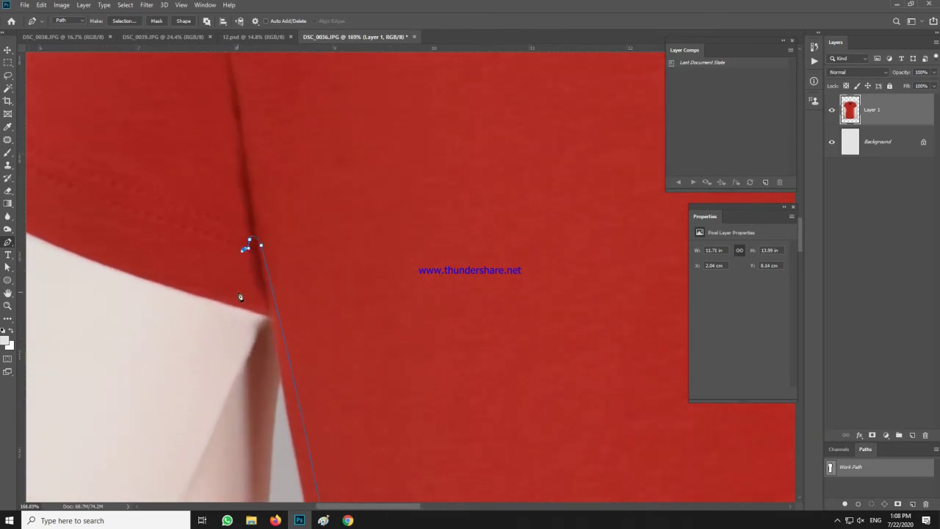
scroll(188, 287, down, 3)
drag(198, 291, 469, 359)
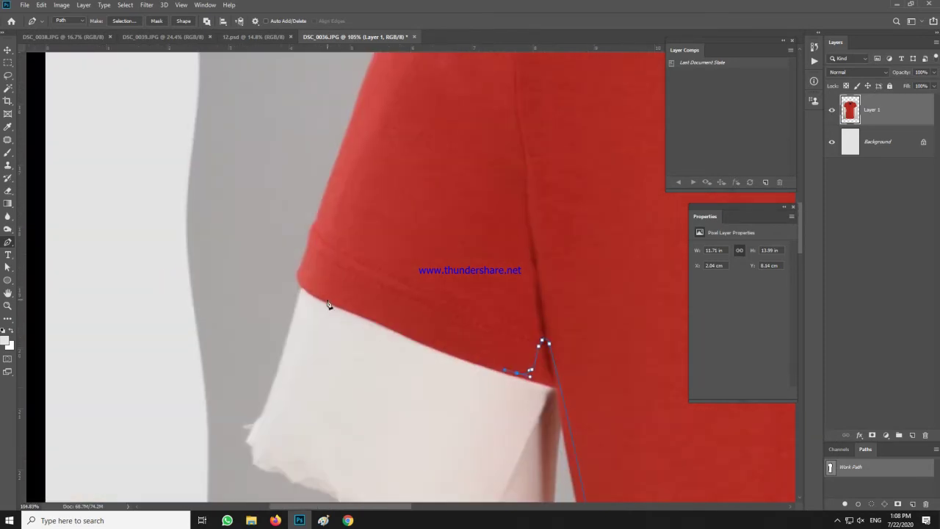
drag(329, 297, 316, 289)
scroll(314, 289, up, 3)
scroll(334, 193, down, 4)
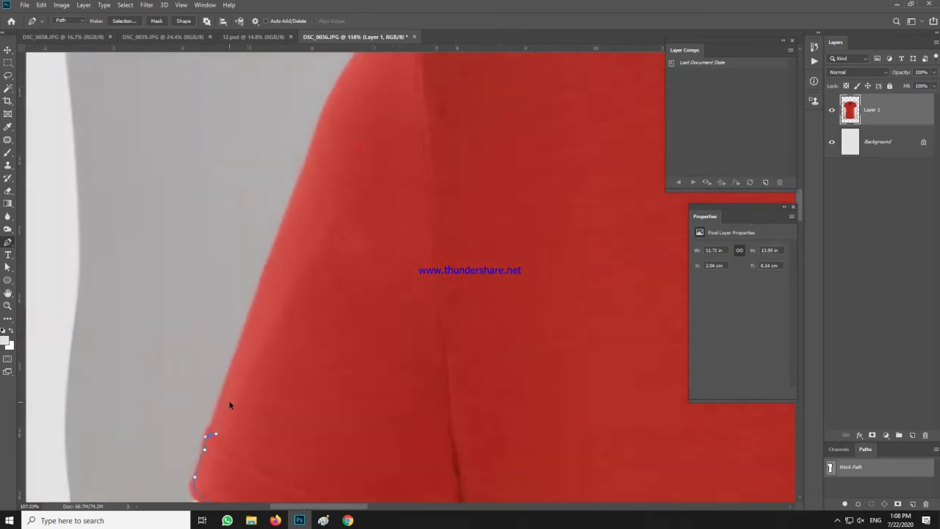
- Convert the closed path around the left part of the shirt into a selection
right_click(427, 164)
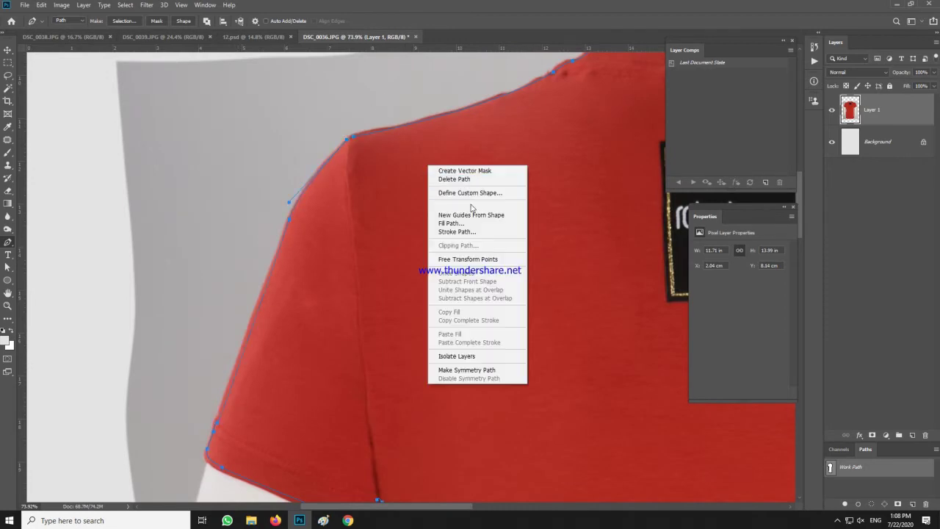
click(441, 208)
key(Escape)
right_click(399, 149)
click(435, 193)
key(Return)
key(ctrl+0)
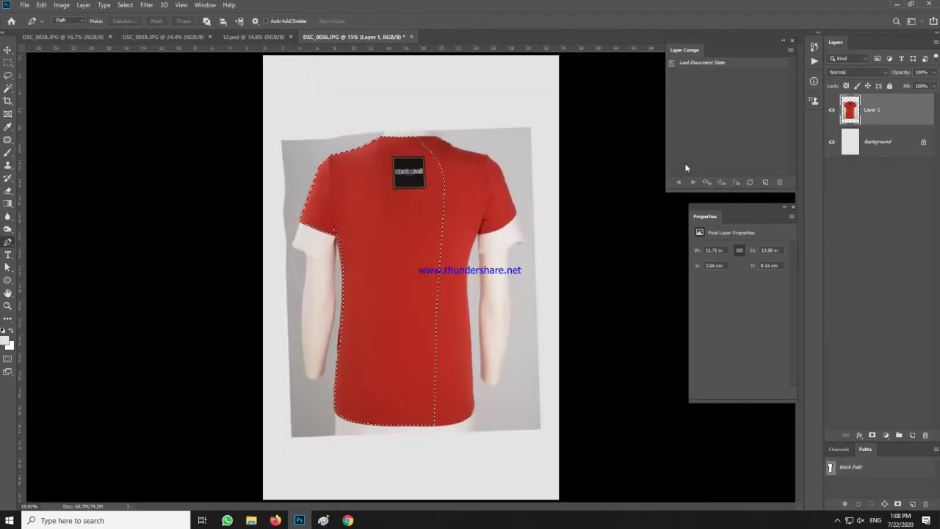
- Copy the selected part of the shirt to a new layer and hide Layer 1
key(ctrl+j)
click(869, 141)
click(831, 141)
scroll(409, 220, up, 3)
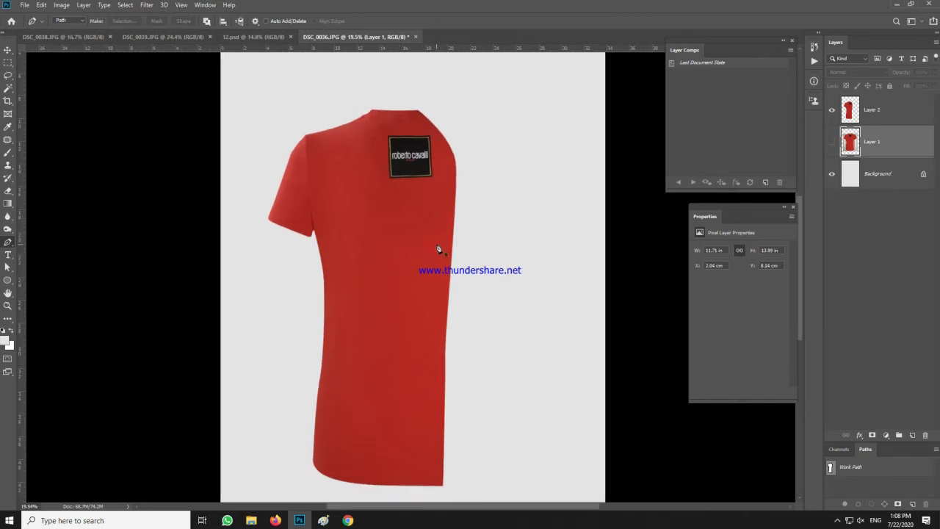
- Shorten the cut-out shirt layer slightly by scaling its hem edge upward
key(v)
click(439, 250)
scroll(378, 251, down, 2)
drag(373, 448, 369, 439)
- Copy the square label area to its own layer, hide that layer and make Layer 2 active
scroll(396, 161, up, 5)
key(m)
drag(303, 94, 527, 294)
key(ctrl+j)
click(833, 112)
click(868, 149)
- Delete the part of Layer 2 beyond the shirt's vertical centre line, leaving a straight edge through the label
scroll(465, 221, down, 2)
scroll(465, 221, down, 4)
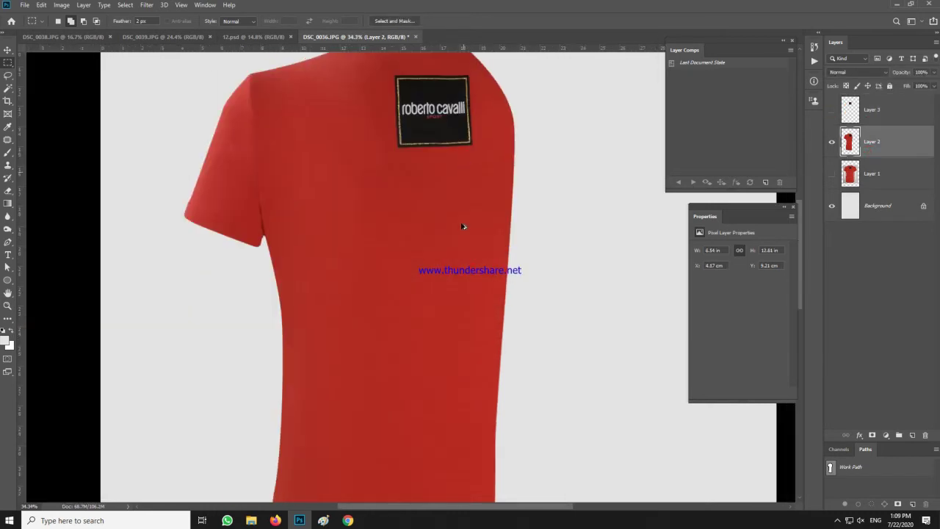
drag(500, 444, 414, 94)
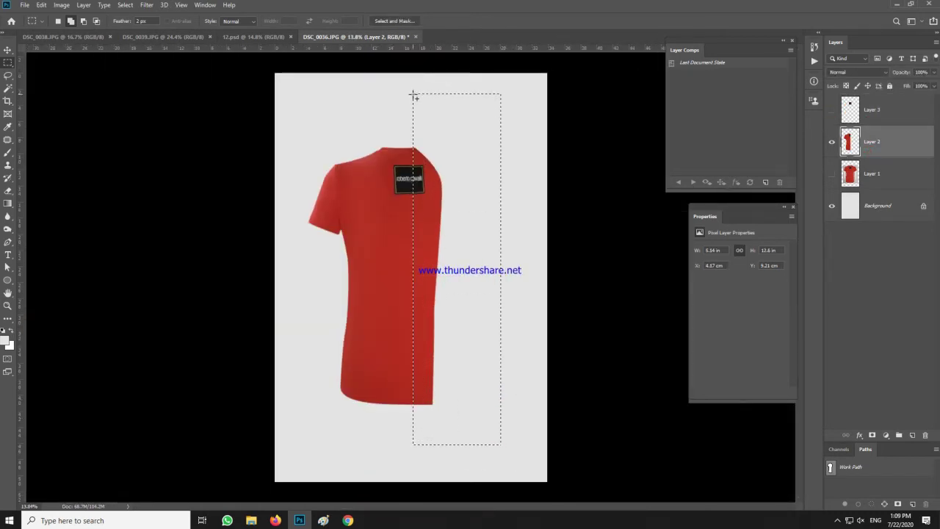
key(Delete)
key(ctrl+d)
- Trim a further thin strip off the straight centre edge of the half shirt
key(v)
scroll(406, 289, up, 1)
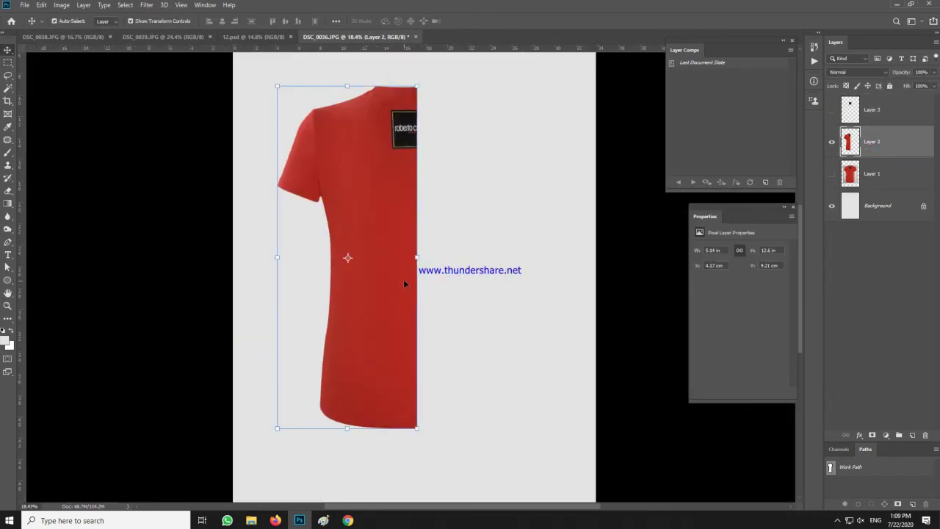
key(m)
drag(508, 486, 416, 69)
key(Delete)
key(ctrl+d)
- Try to complete the shirt with a horizontally flipped duplicate of the left half, and remove that duplicate
key(ctrl+j)
scroll(342, 145, down, 1)
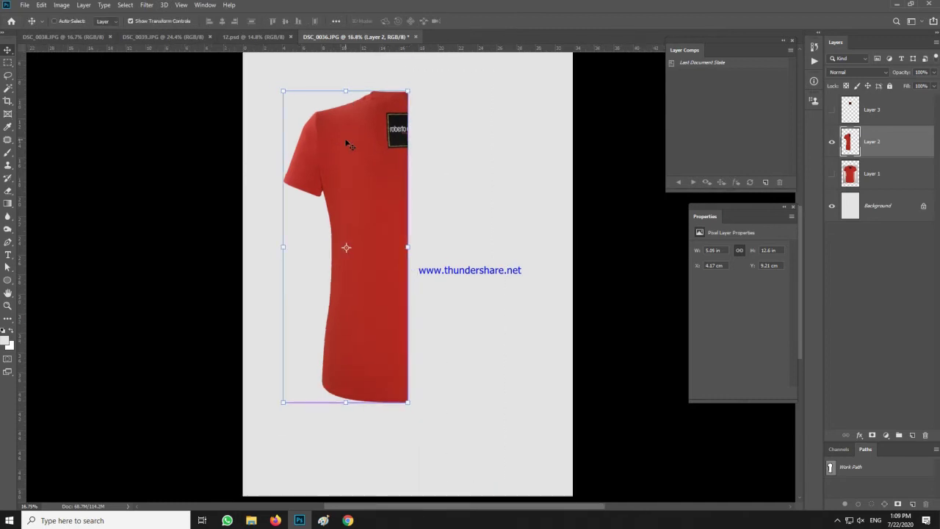
key(ctrl+t)
right_click(383, 184)
click(423, 309)
drag(360, 301, 477, 297)
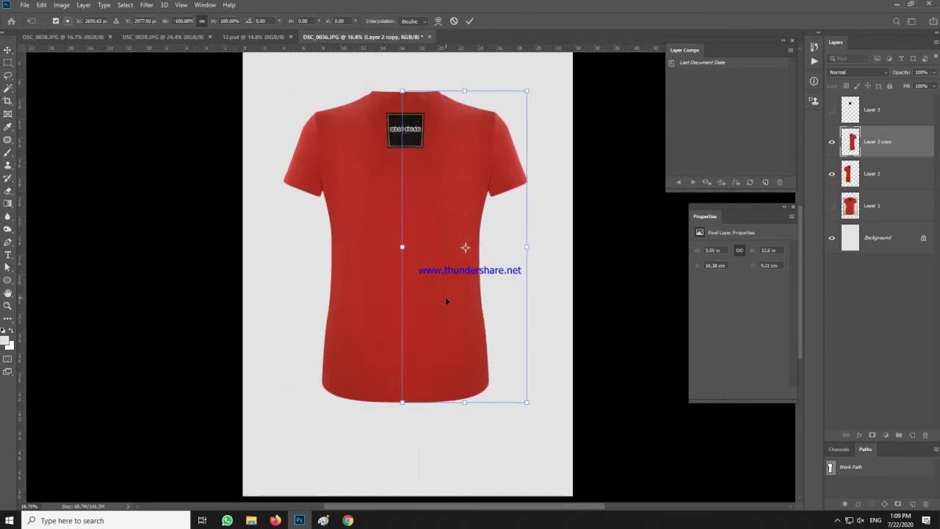
key(Return)
key(Delete)
- Push the outer edge of the left sleeve inward with Liquify at brush size 700
key(ctrl+shift+x)
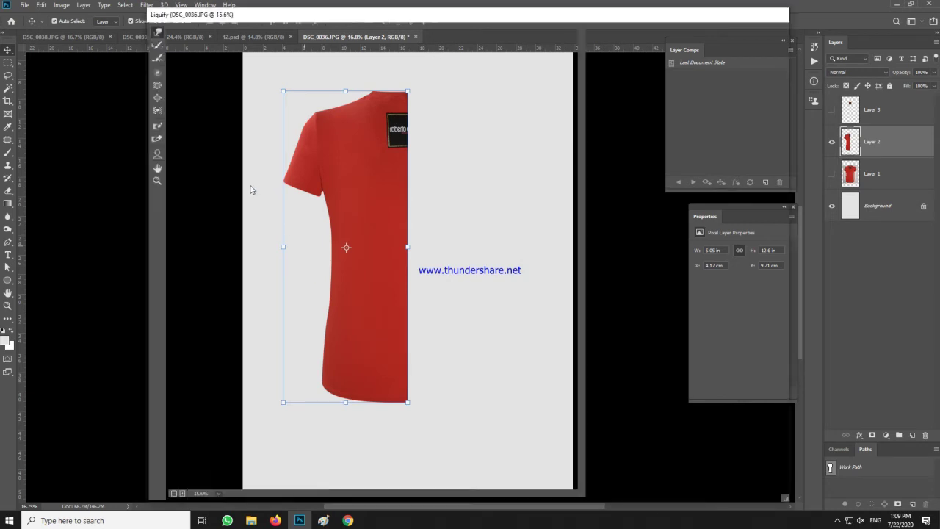
click(243, 193)
key(bracketleft)
key(bracketleft)
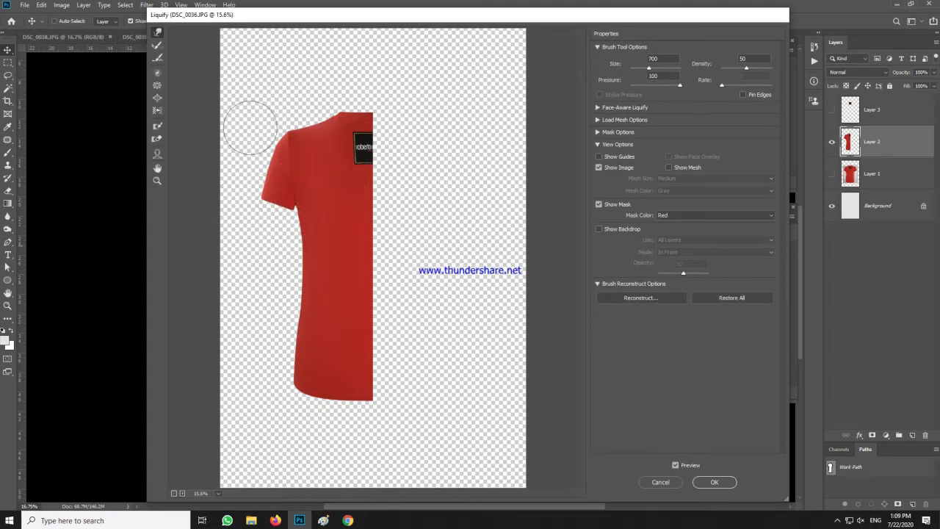
key(Return)
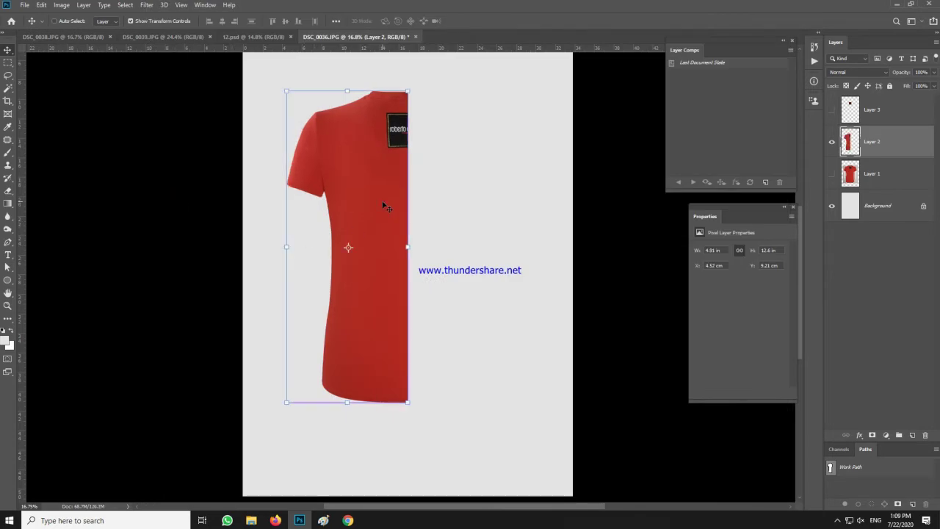
key(ctrl+j)
right_click(382, 215)
key(Escape)
key(Delete)
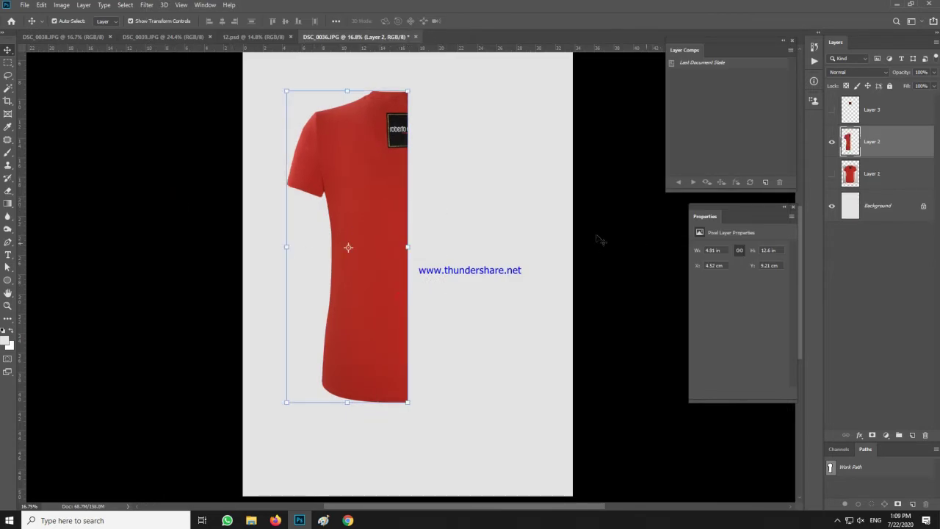
- Reshape the shoulder line beside the neckline with the Liquify warp brush at size 700
key(ctrl+shift+x)
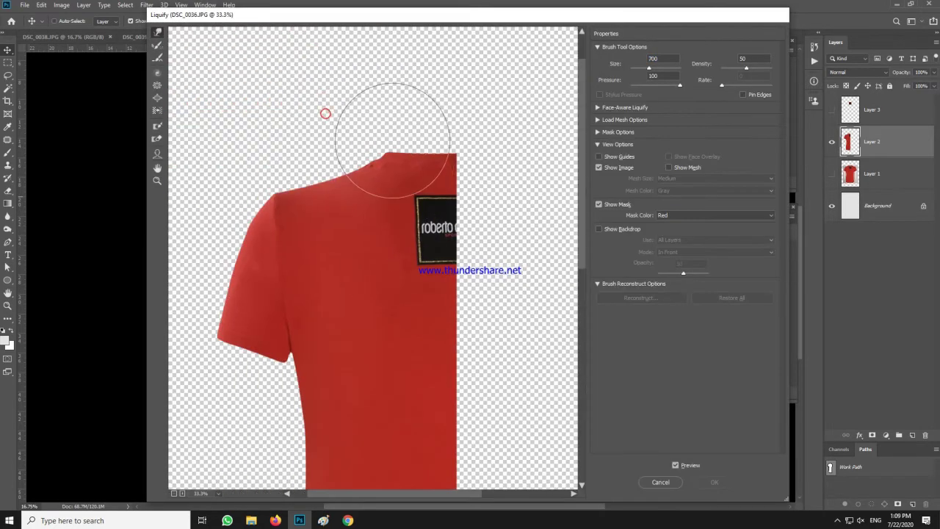
drag(345, 115, 374, 115)
key(Return)
- Delete a narrow strip along the centre edge of the reshaped half shirt to straighten it
key(m)
drag(475, 418, 405, 78)
key(Delete)
key(ctrl+d)
- Duplicate the half shirt, flip the copy horizontally and place it against the centre edge as the right half
key(ctrl+j)
key(ctrl+t)
right_click(371, 164)
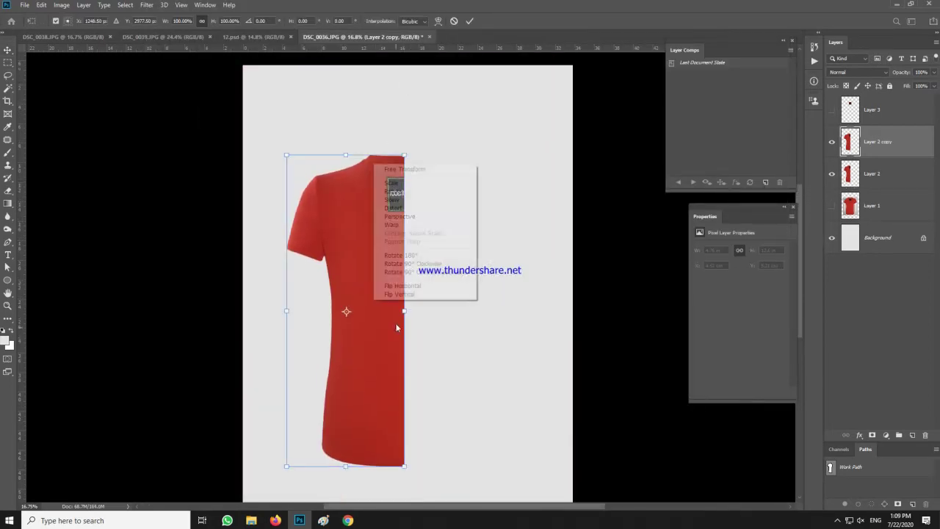
click(413, 377)
drag(351, 357, 484, 341)
key(Return)
- Nudge the mirrored half left to close the centre seam and merge both halves into one layer
scroll(445, 356, up, 2)
key(shift+Left)
key(shift+Left)
scroll(441, 353, down, 6)
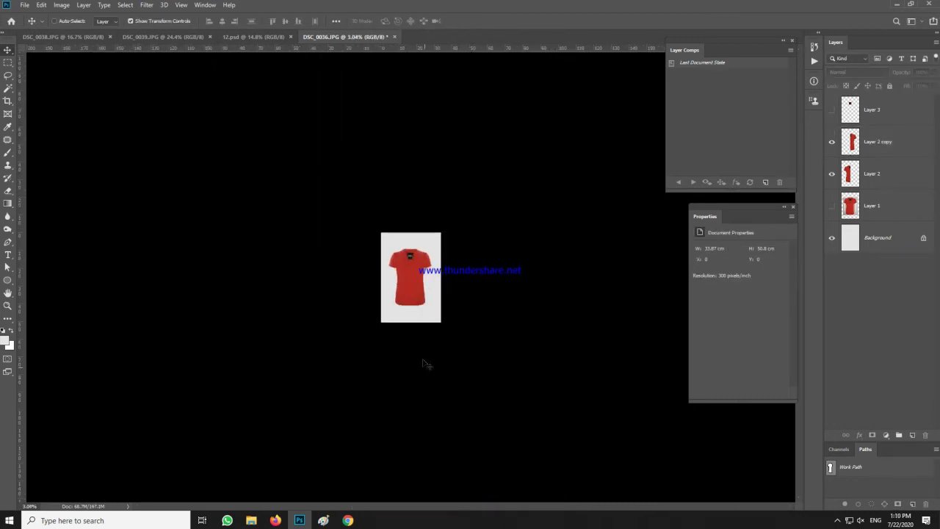
key(alt+shift+bracketleft)
key(ctrl+e)
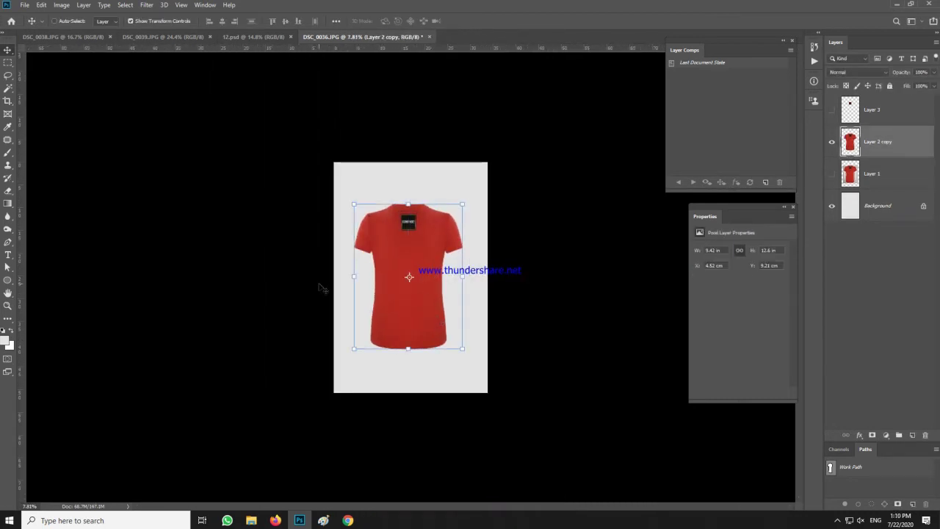
- Patch the garbled mirrored label with plain fabric from lower on the back, and show the original label on Layer 3
scroll(426, 220, up, 4)
key(j)
key(j)
drag(327, 138, 333, 196)
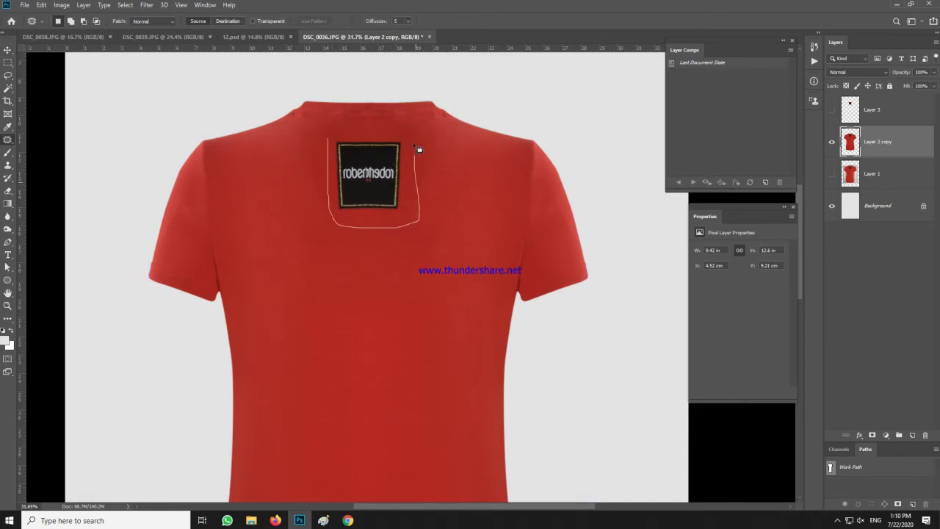
drag(418, 149, 328, 140)
drag(387, 176, 387, 312)
key(ctrl+d)
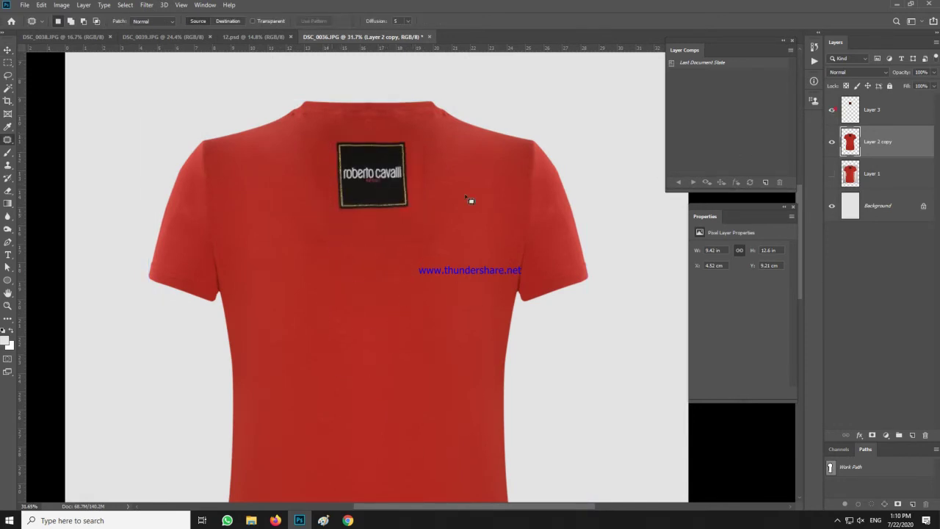
- Rotate the label on Layer 3 clockwise by about 1.7° to level it
scroll(364, 178, up, 3)
key(v)
key(alt+bracketright)
key(ctrl+t)
drag(499, 258, 502, 271)
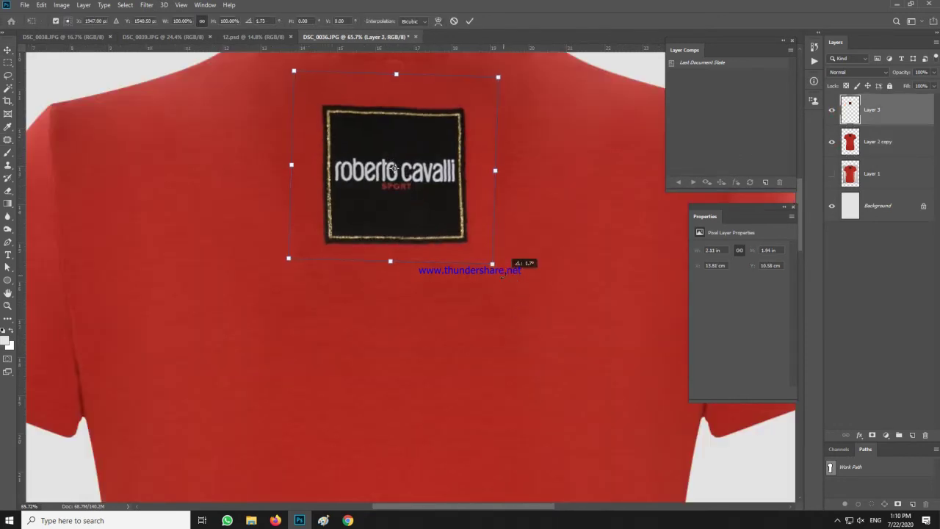
key(Return)
- Skew the label's corners slightly so its border runs square to the shirt
key(ctrl+t)
right_click(377, 127)
click(400, 162)
drag(289, 71, 291, 76)
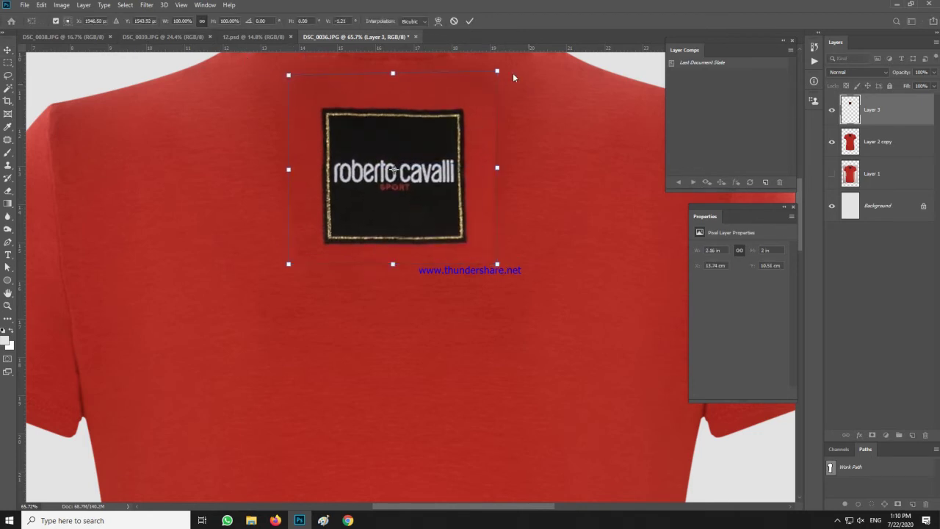
drag(288, 263, 285, 266)
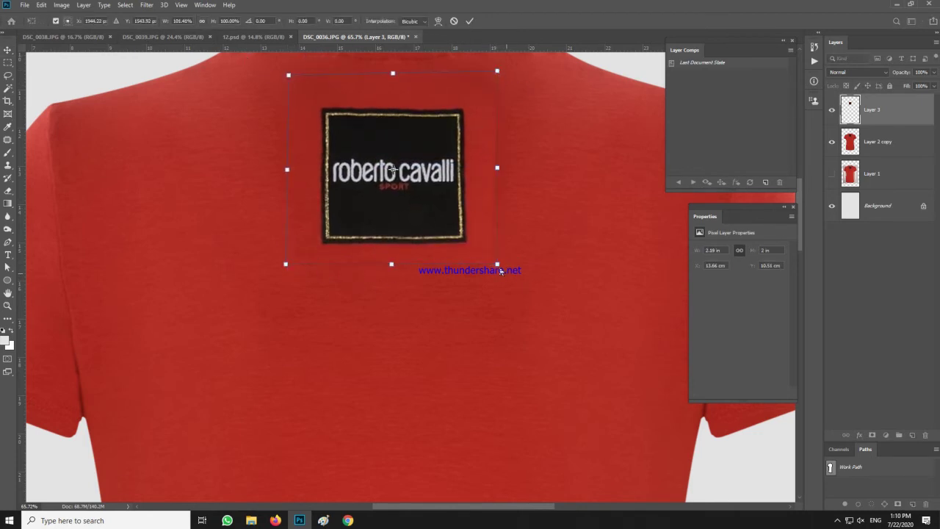
key(Return)
- Select the red fabric around the label on Layer 3, delete it and clear the selection
key(w)
click(305, 183)
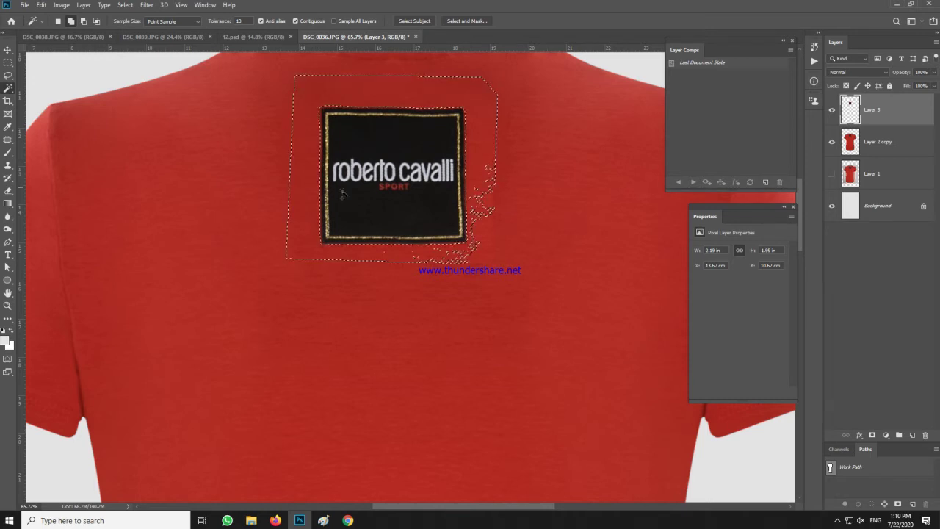
click(488, 233)
key(Delete)
key(ctrl+d)
scroll(438, 153, up, 3)
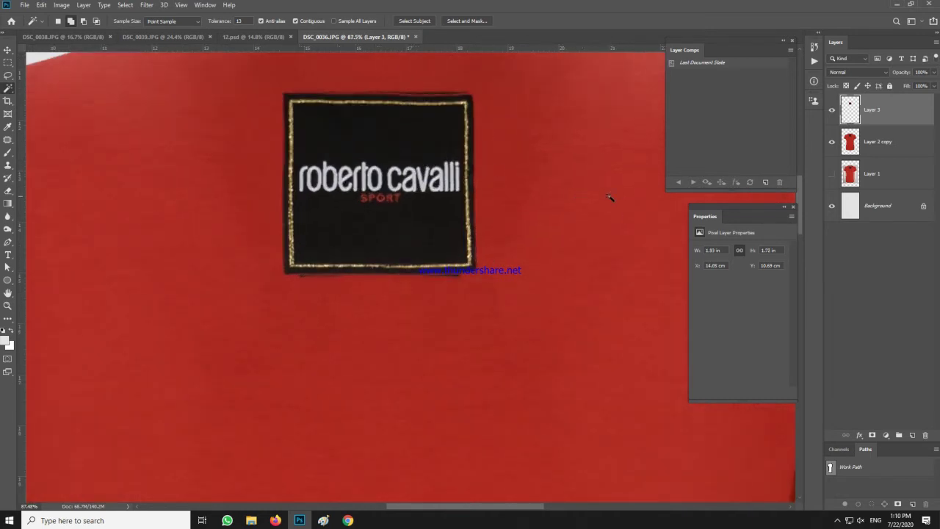
- Patch the area around and beneath the label on Layer 2 copy with plain shirt fabric
click(877, 141)
key(j)
drag(270, 83, 266, 263)
drag(504, 96, 505, 96)
scroll(352, 117, down, 3)
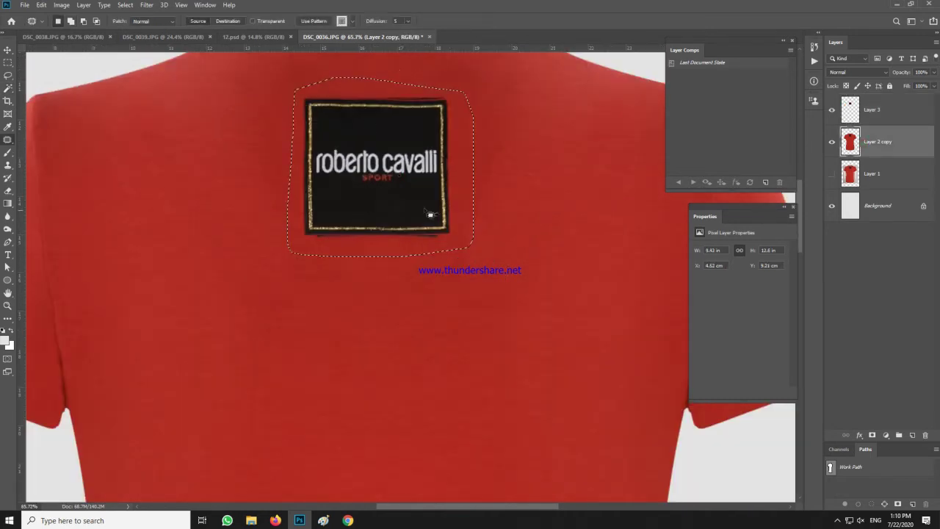
scroll(396, 308, down, 5)
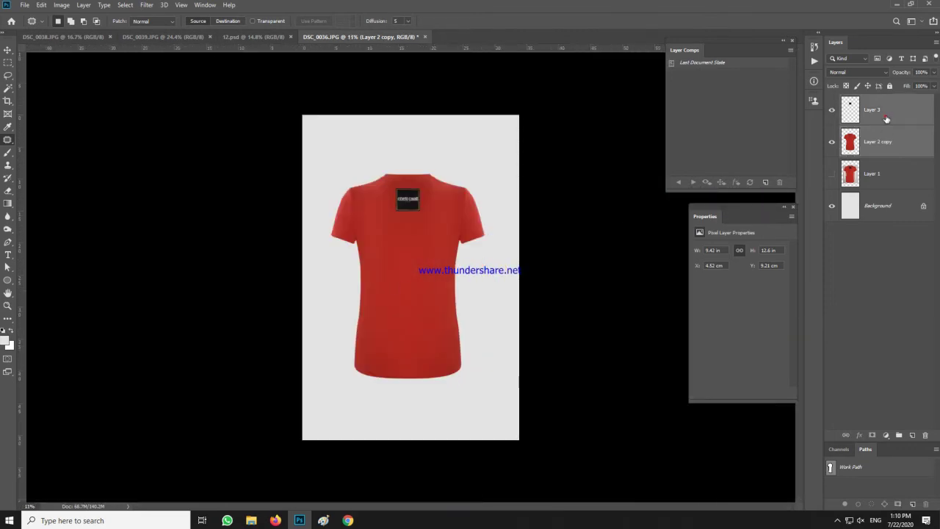
- Combine Layer 3 and Layer 2 copy into one smart object and copy it into 12.psd
right_click(894, 131)
click(818, 229)
key(v)
drag(436, 215, 415, 286)
key(ctrl+Tab)
key(w)
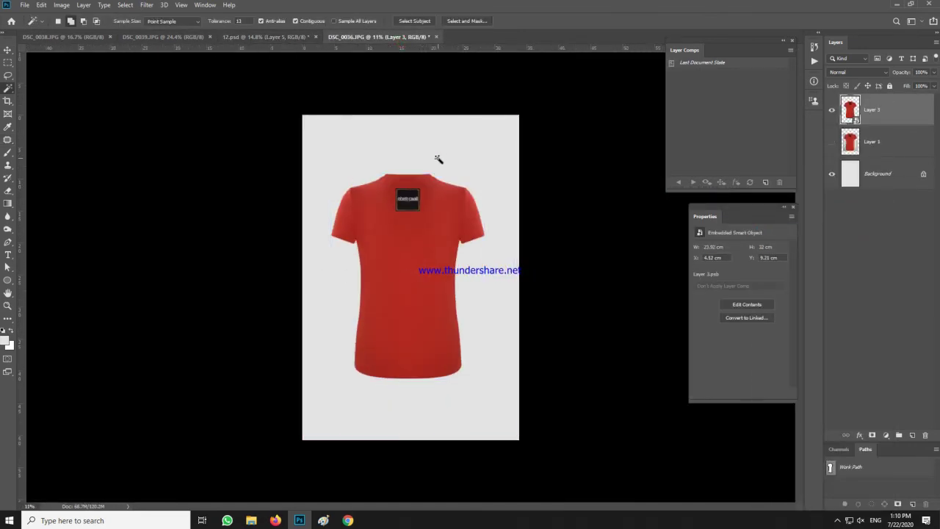
key(ctrl+s)
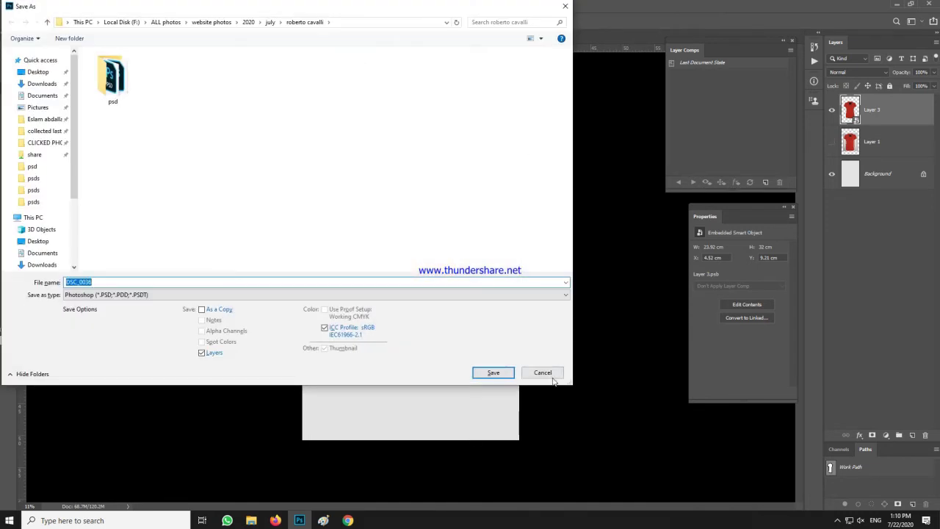
key(Escape)
- Position the back-view shirt over the front-view shirt in 12.psd and save the document
key(v)
click(292, 37)
click(377, 38)
drag(422, 205, 285, 40)
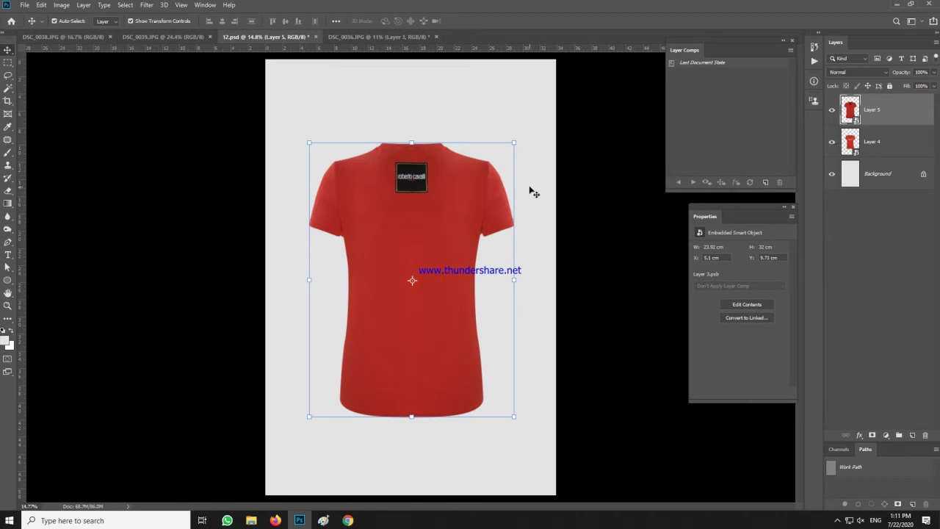
mouse_move(481, 198)
mouse_down()
mouse_move(453, 199)
mouse_move(495, 207)
mouse_up()
key(ctrl+s)
- Close DSC_0036.JPG without saving, and close DSC_0039.JPG and DSC_0038.JPG, leaving only 12.psd open
click(363, 39)
key(ctrl+w)
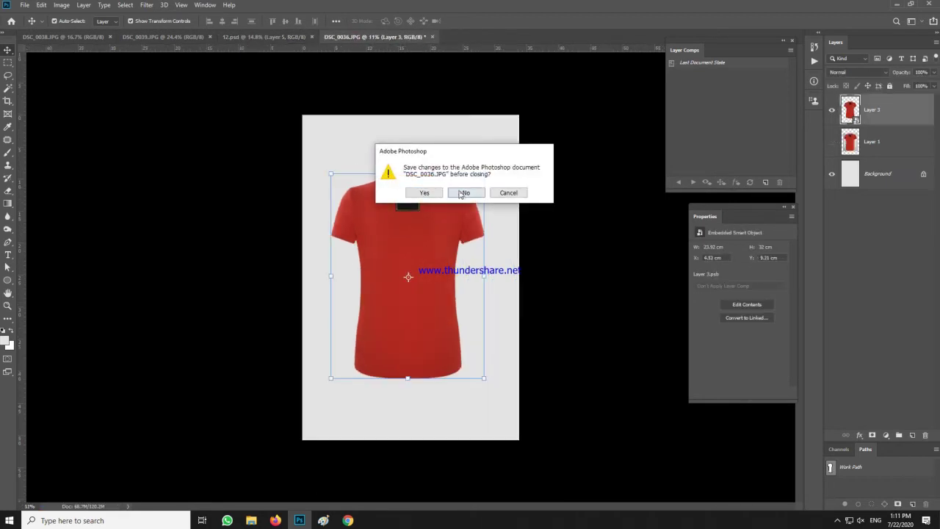
click(460, 194)
click(163, 38)
key(ctrl+w)
click(65, 38)
key(ctrl+w)
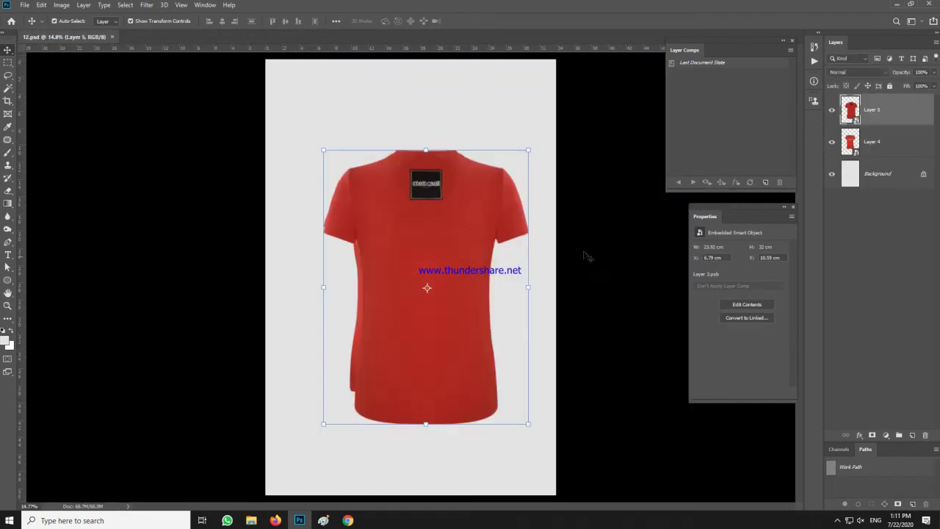
- Hide the back-view shirt on Layer 5 and open the contents of the Layer 4 smart object
click(586, 255)
scroll(458, 280, up, 2)
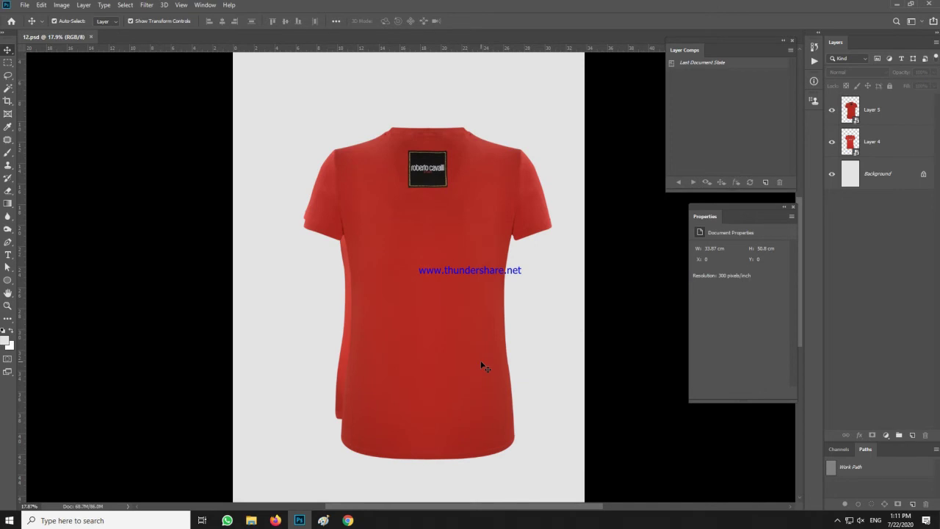
click(831, 109)
double_click(849, 142)
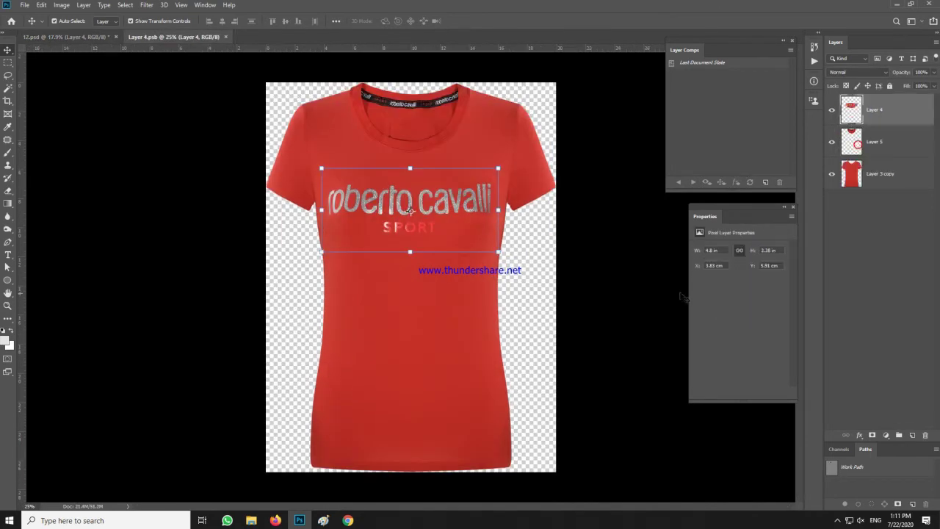
- Load the shirt outline of Layer 3 copy as a selection and add a new top layer in Lighten mode
click(898, 434)
ctrl+click(852, 186)
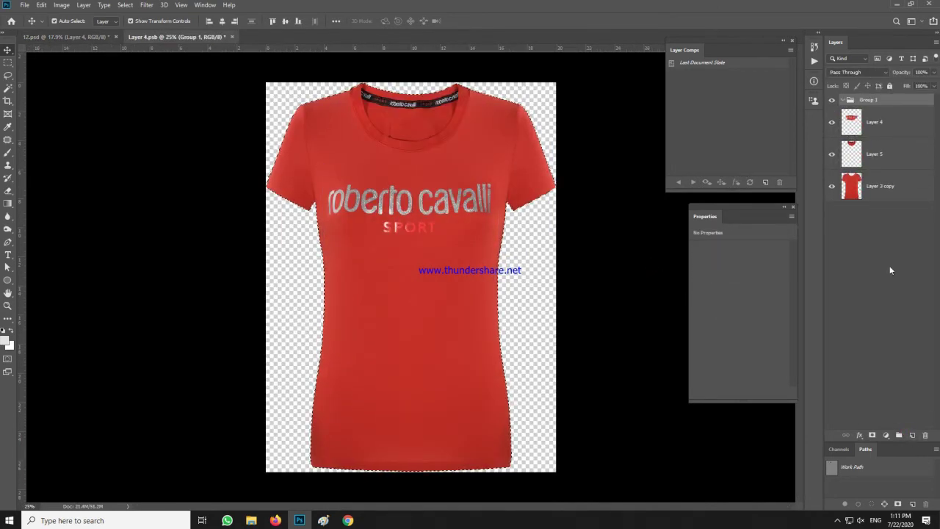
key(ctrl+j)
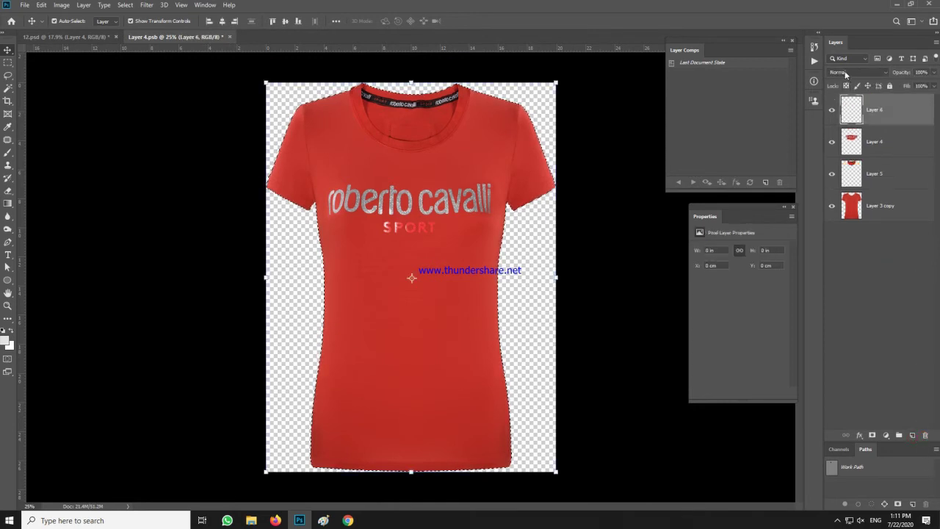
click(856, 72)
click(840, 147)
- Lighten the dark lower sides and hem corners on Layer 6 with sampled shirt red, using a soft 600 px brush at 15% opacity
mouse_move(357, 296)
mouse_down()
mouse_move(383, 296)
mouse_move(410, 181)
mouse_up()
key(b)
alt+click(336, 209)
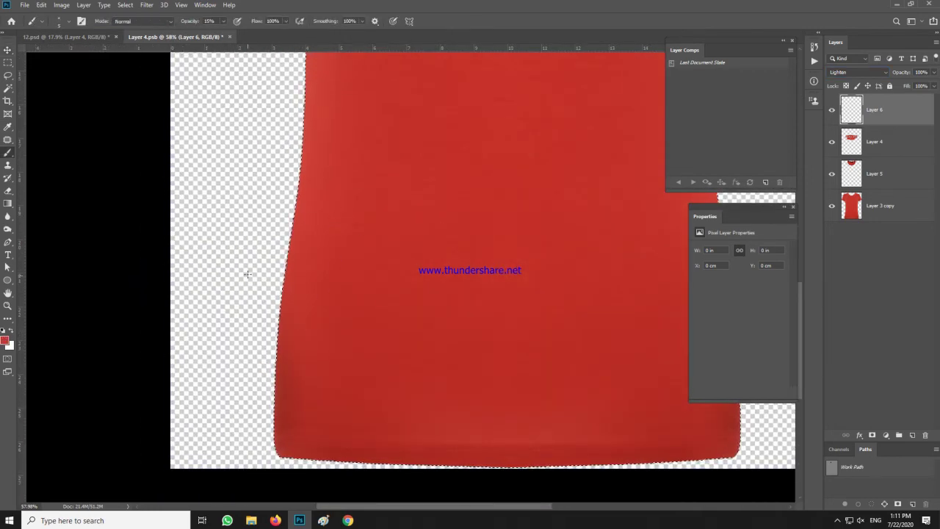
right_click(332, 209)
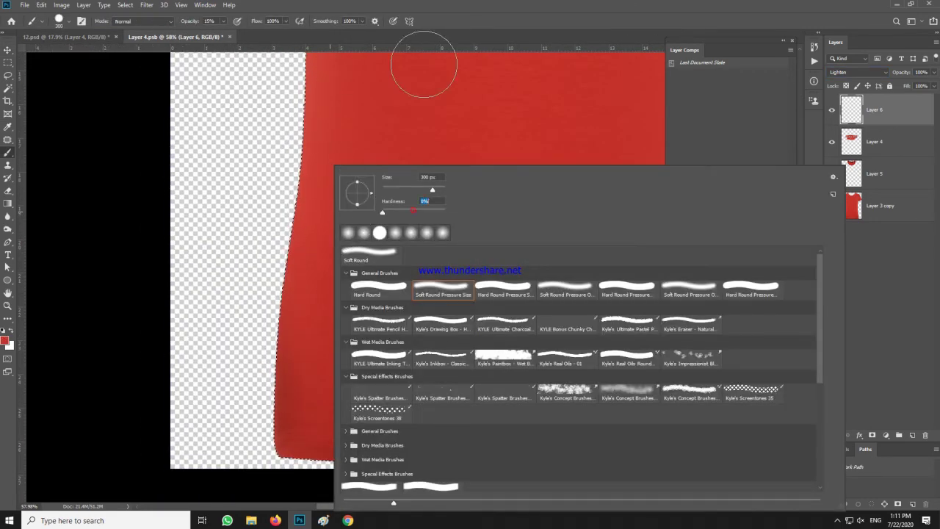
click(424, 64)
key(])
key(])
key(])
drag(314, 233, 250, 485)
drag(377, 240, 227, 232)
drag(569, 325, 609, 425)
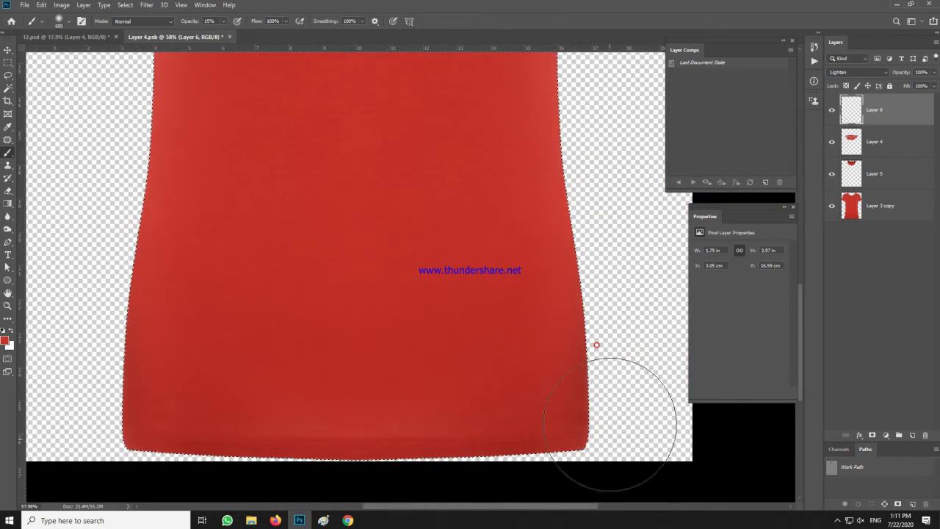
scroll(571, 293, down, 1)
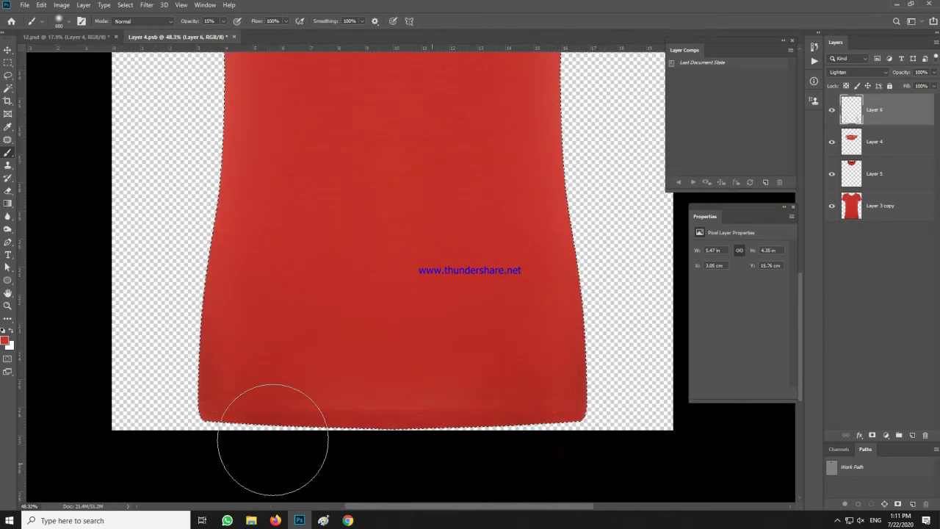
scroll(293, 224, down, 1)
- Brush the same light red along the upper body, shoulder and sleeve edges, reducing the brush to 300 px
drag(308, 241, 305, 502)
mouse_move(531, 266)
mouse_down()
mouse_move(549, 145)
mouse_move(527, 92)
mouse_move(520, 156)
mouse_up()
scroll(520, 155, up, 3)
drag(250, 237, 419, 254)
drag(285, 196, 259, 169)
key([)
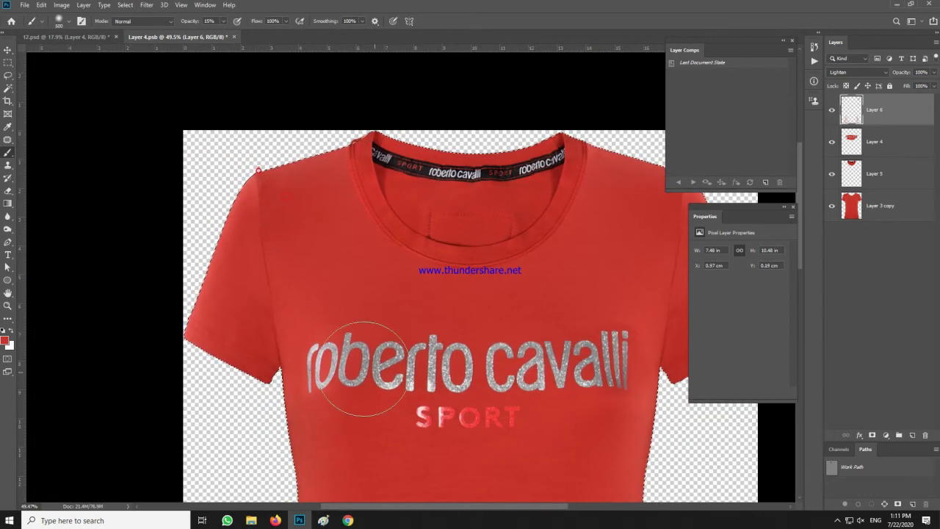
key([)
key([)
drag(253, 206, 275, 357)
- Soften the dark shading around the collar with light red strokes from a 125 px brush
scroll(387, 184, up, 5)
drag(390, 178, 193, 204)
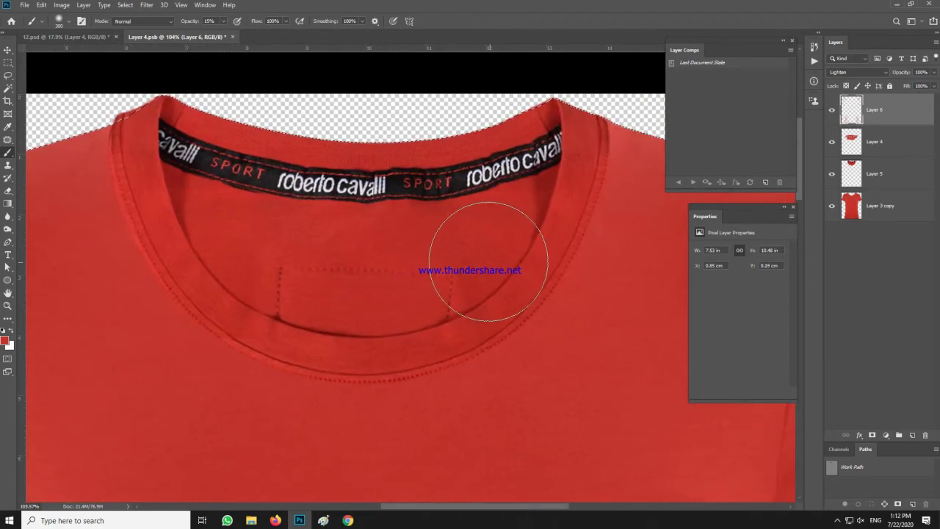
key([)
key([)
key([)
key([)
key([)
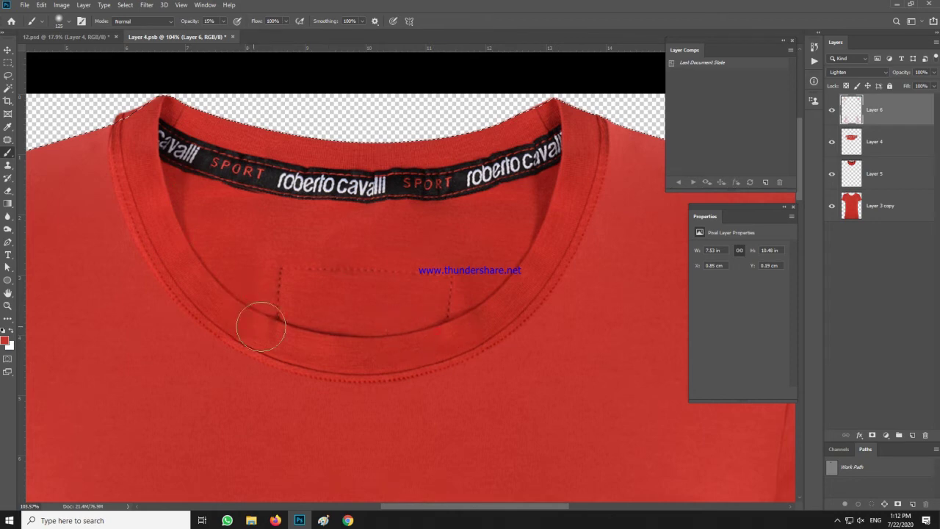
drag(554, 197, 545, 218)
drag(200, 104, 175, 109)
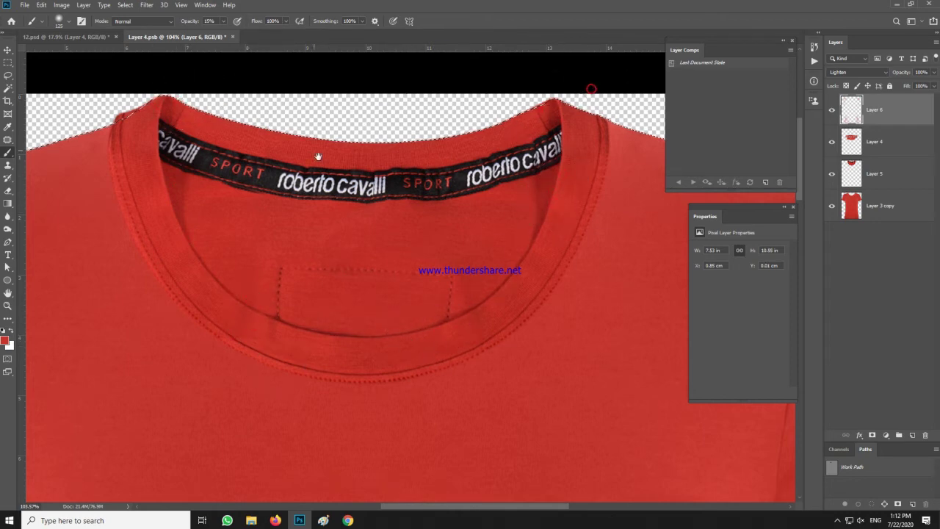
drag(318, 156, 356, 183)
- Clear the selection and trace a closed pen path along the left collar edge, enclosing the bump where it meets the shoulder
scroll(126, 151, up, 6)
drag(298, 142, 333, 252)
key(ctrl+d)
key(p)
click(237, 245)
drag(261, 229, 272, 230)
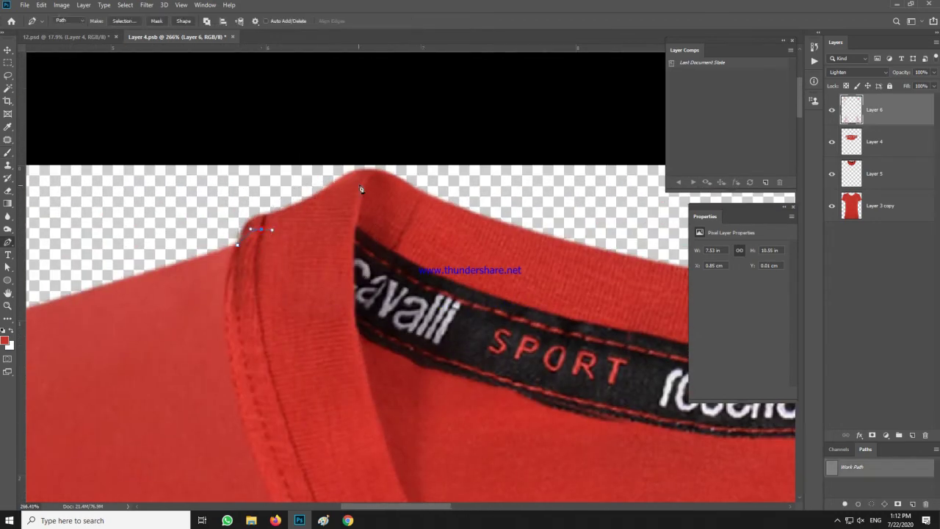
drag(569, 172, 542, 146)
drag(474, 99, 408, 94)
drag(259, 105, 210, 134)
drag(150, 189, 152, 221)
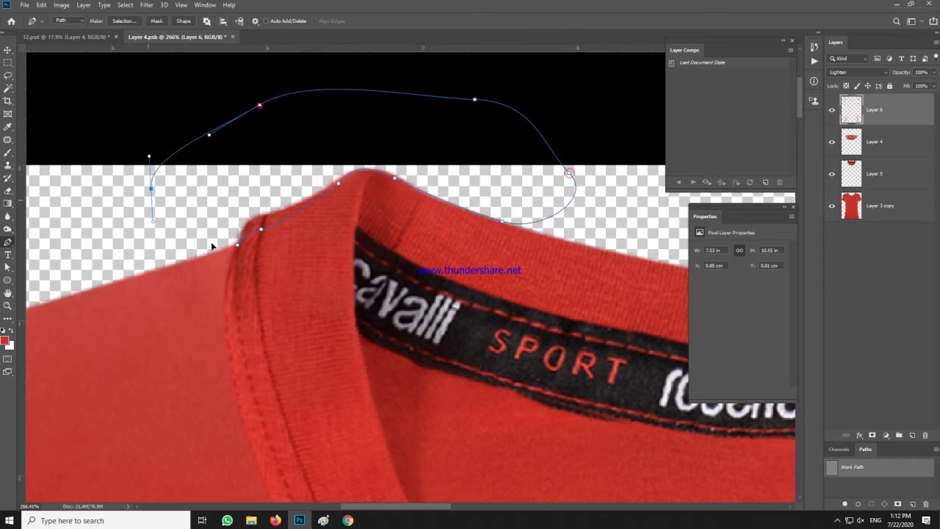
- Turn the collar path into a selection, trim the stray fabric inside it from Layer 3 copy and save
right_click(389, 249)
click(422, 288)
click(516, 136)
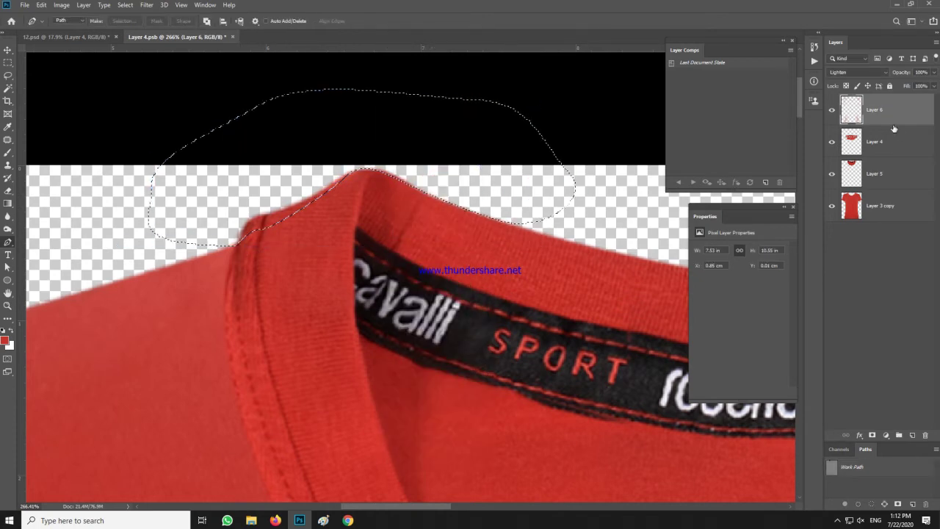
click(892, 142)
click(891, 205)
key(ctrl+0)
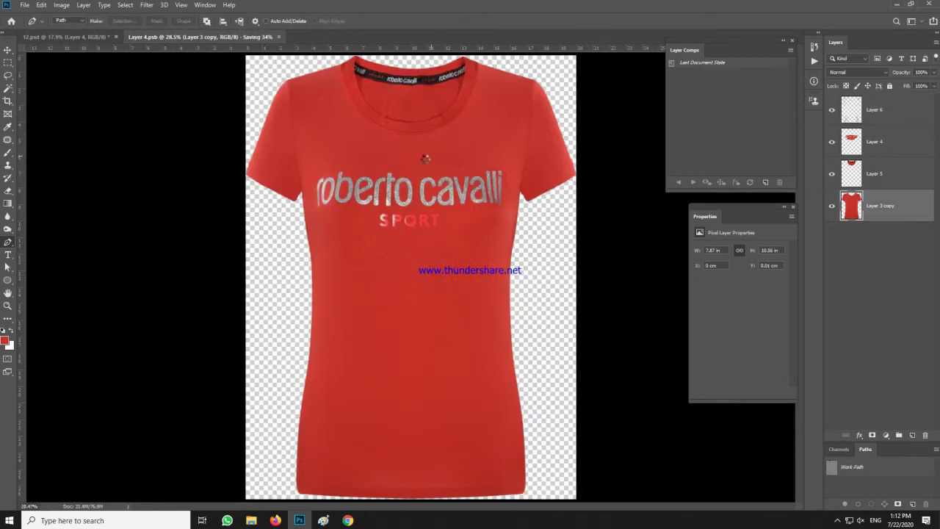
- Add a Selective Color adjustment above Layer 6 and darken the reds by raising their Black value
click(881, 110)
click(886, 434)
click(844, 486)
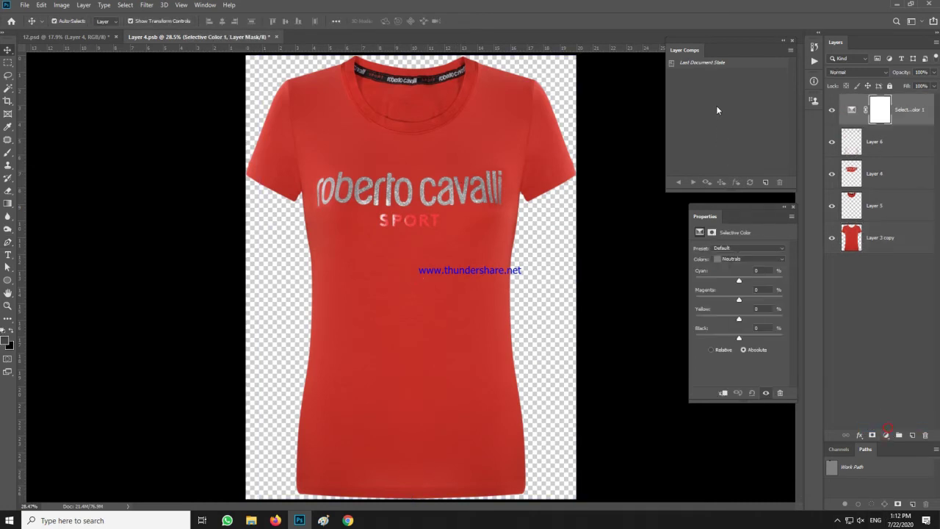
click(736, 259)
click(733, 270)
click(761, 328)
key(shift+Up)
- Add a Hue/Saturation adjustment, set the Reds to saturation -15 and lightness -16, and save the smart object
click(887, 436)
click(884, 342)
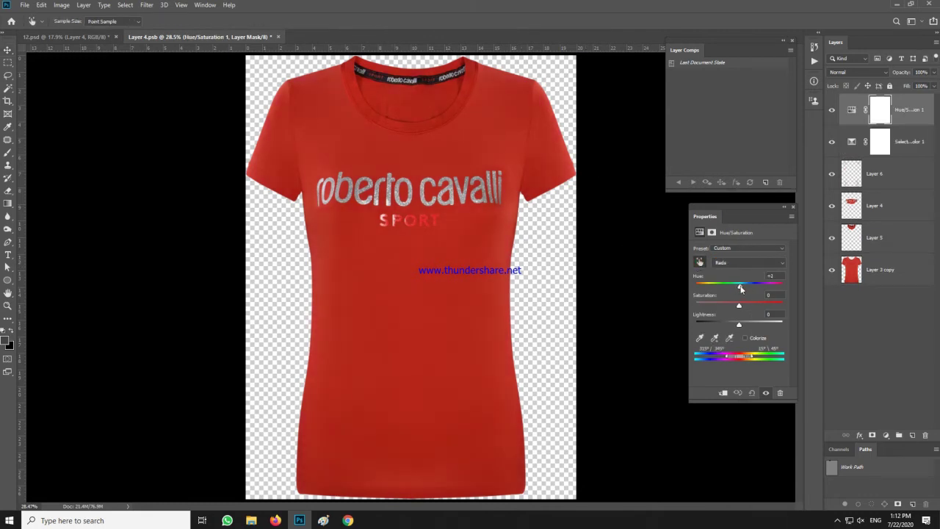
drag(736, 327, 731, 326)
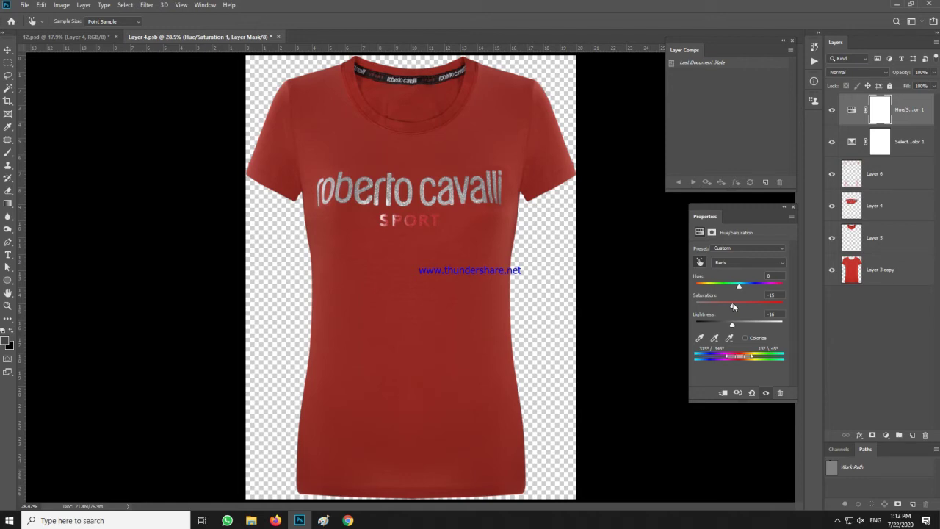
click(7, 51)
click(137, 208)
scroll(494, 217, down, 2)
key(ctrl+s)
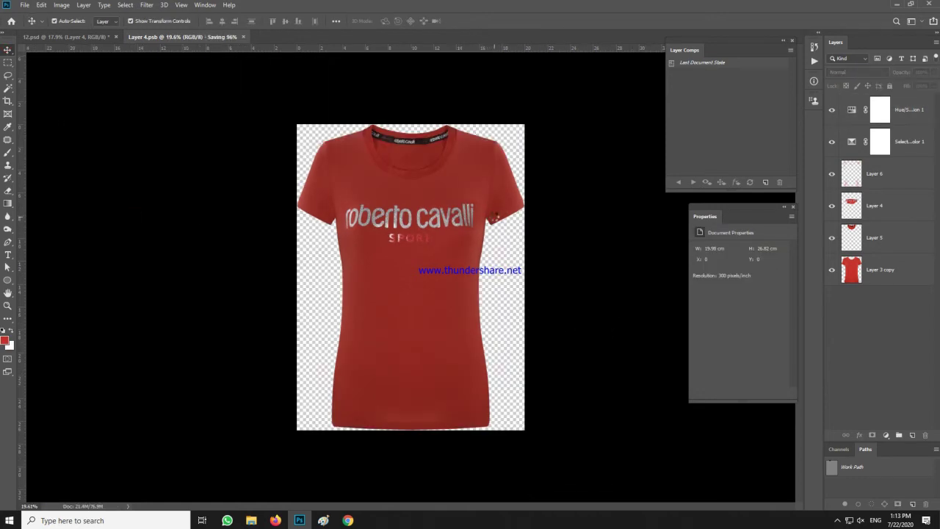
- Add a new layer directly above Layer 6 and set its blend mode to Darker Color
scroll(455, 235, up, 4)
scroll(454, 233, down, 6)
scroll(434, 381, up, 6)
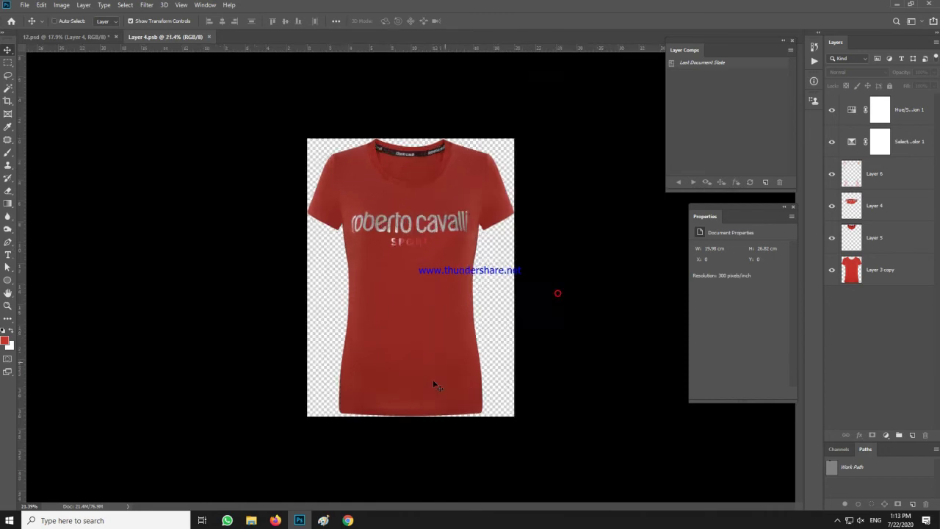
click(917, 181)
key(ctrl+shift+alt+n)
click(858, 72)
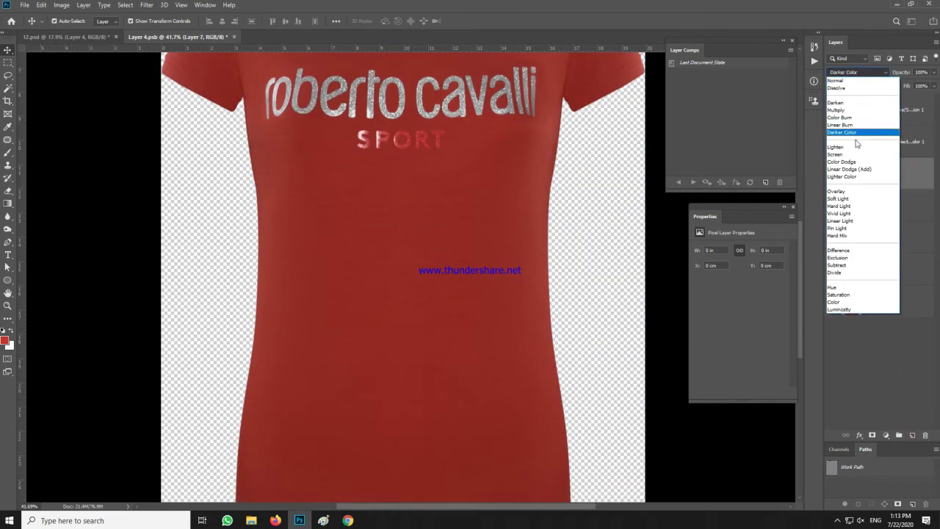
click(855, 133)
- Hide the Hue/Saturation and Selective Color adjustments and load the shirt outline of Layer 3 copy as a selection
drag(831, 140, 831, 111)
drag(457, 418, 460, 276)
ctrl+click(851, 303)
scroll(450, 387, up, 3)
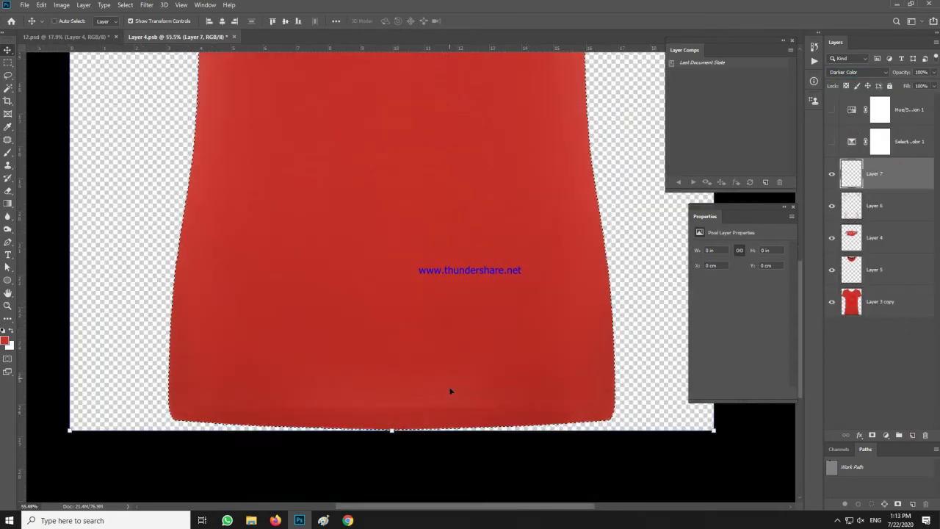
- Darken the light patches above the hem on Layer 7 with a soft 125 px brush at 15% opacity, and save
drag(449, 387, 454, 310)
key(b)
scroll(404, 368, up, 3)
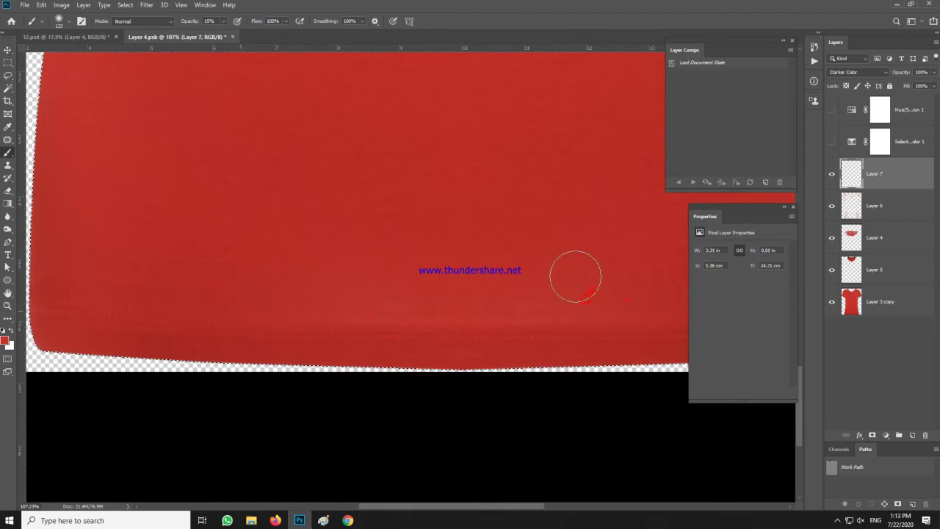
key(ctrl+0)
key(ctrl+s)
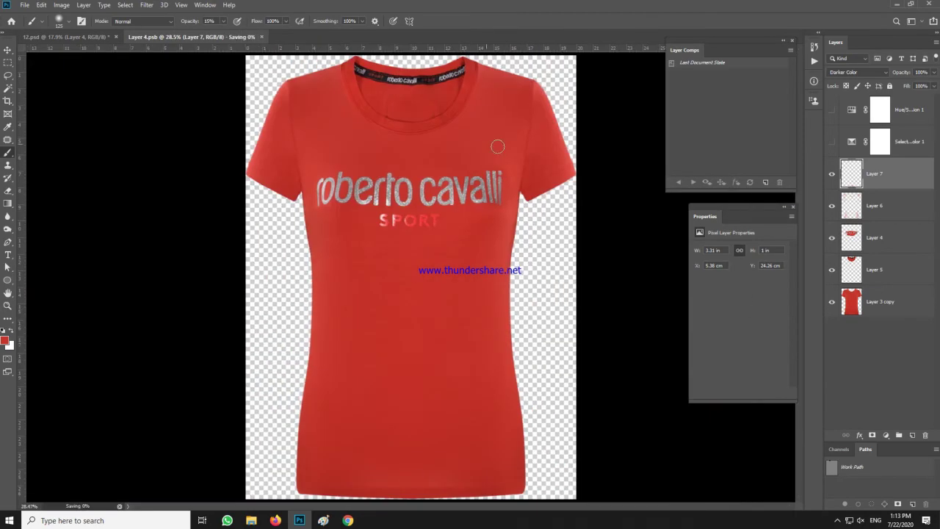
- Show the Hue/Saturation and Selective Color adjustment layers again and deselect all layers
drag(832, 144, 831, 110)
key(v)
click(608, 287)
scroll(552, 132, up, 5)
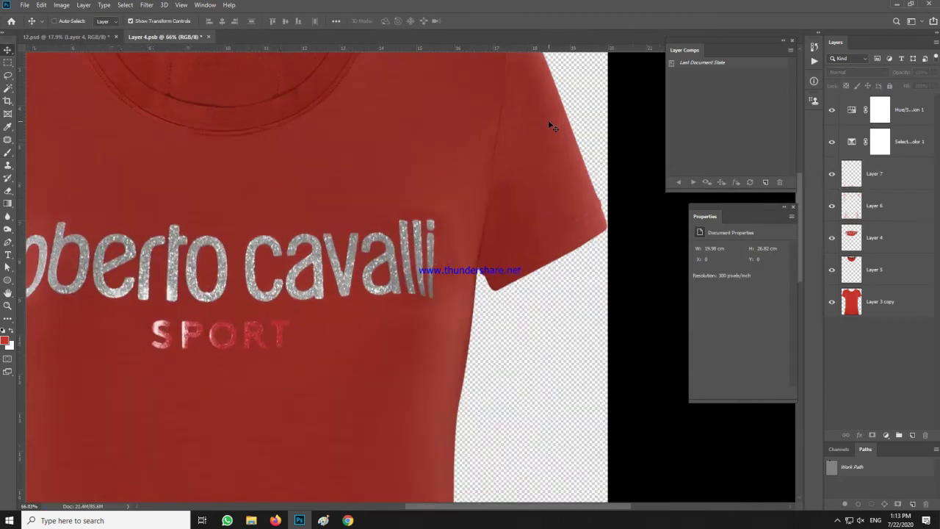
- Save the front view and copy its Hue/Saturation and Selective Color adjustment layers into the back view's smart object
scroll(550, 125, down, 6)
key(ctrl+s)
click(42, 35)
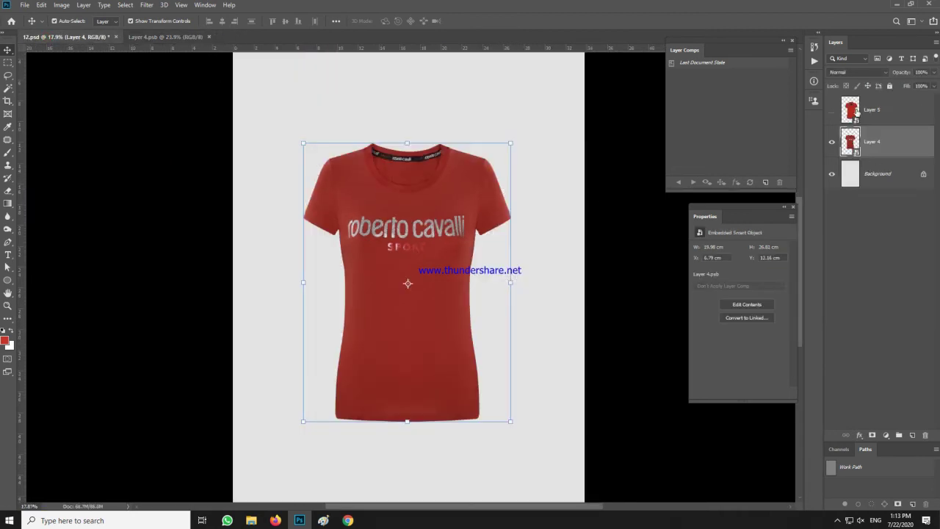
double_click(853, 109)
click(183, 37)
click(903, 145)
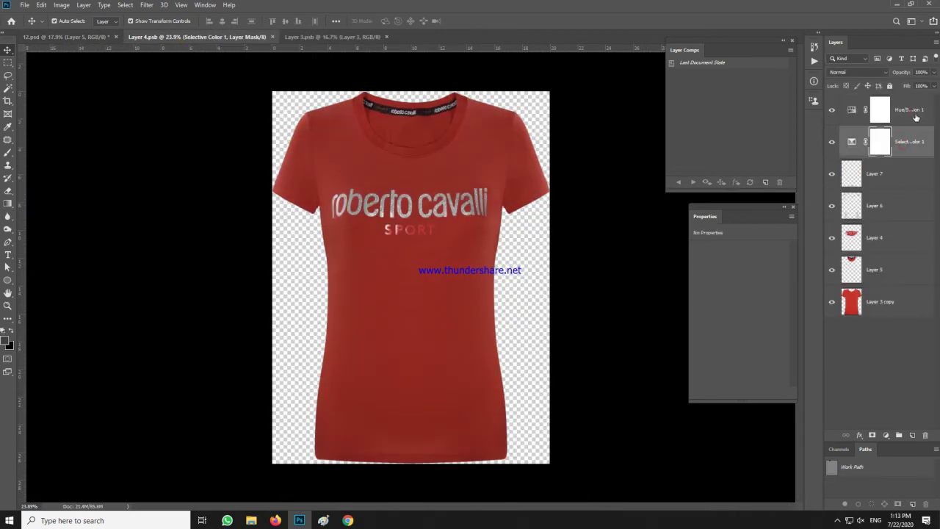
shift+click(911, 112)
drag(911, 112, 387, 233)
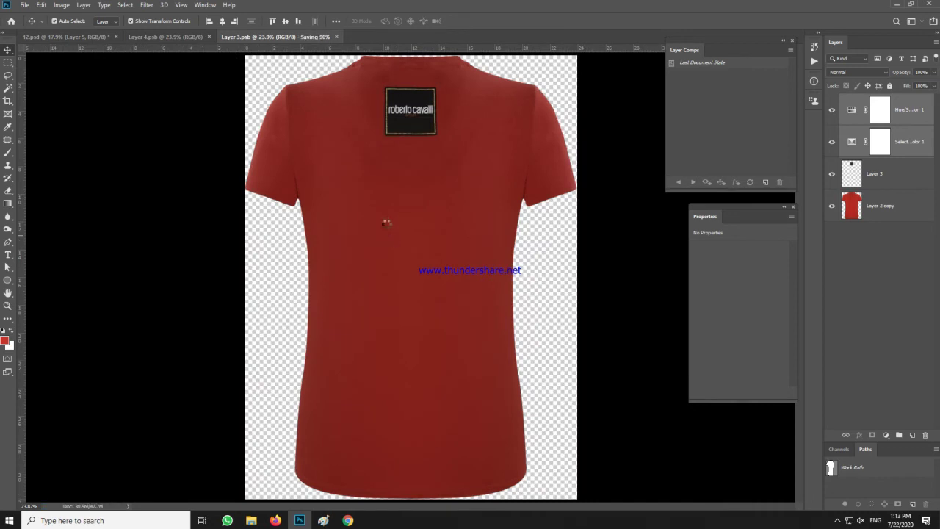
- Set the Reds lightness of the back view's Hue/Saturation adjustment to -11, then save and close that smart object
click(907, 108)
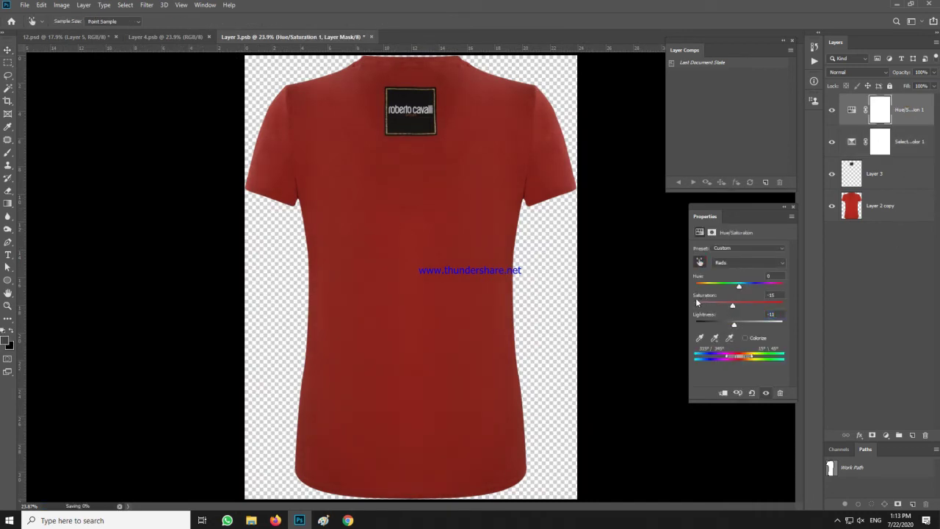
key(ctrl+w)
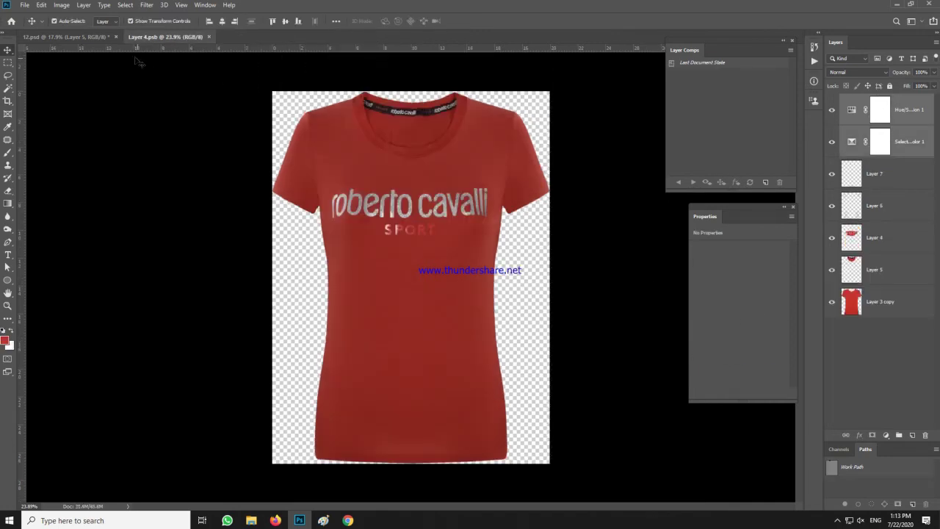
click(72, 37)
- Place the back view's label layer, Layer 3, above the two adjustment layers, then save and close both smart objects
double_click(848, 143)
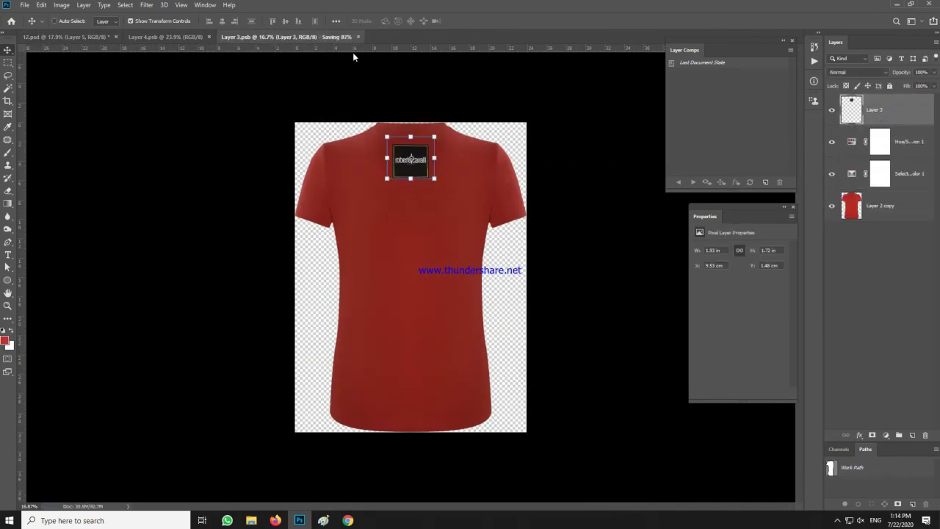
key(ctrl+s)
key(ctrl+w)
key(ctrl+Tab)
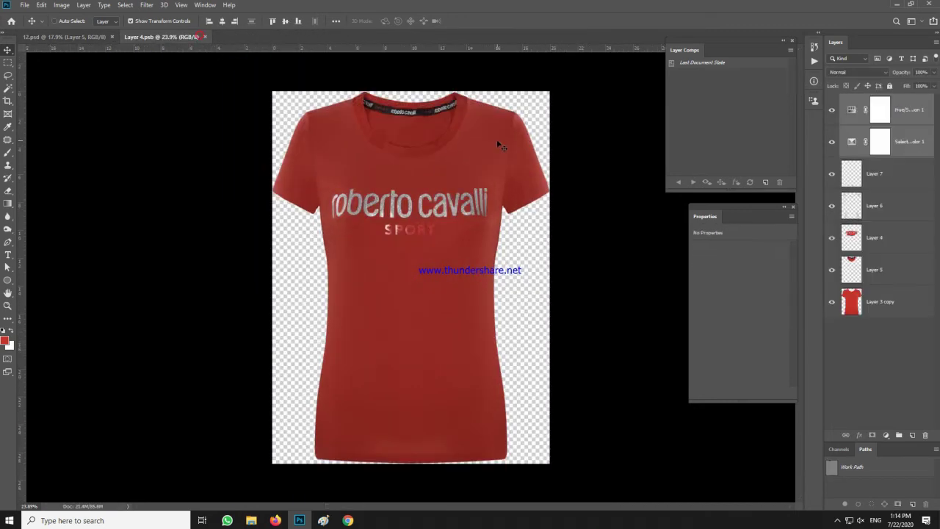
key(ctrl+w)
- Show the back view on Layer 5 and scale it down to roughly the front view's size
click(830, 108)
key(ctrl+t)
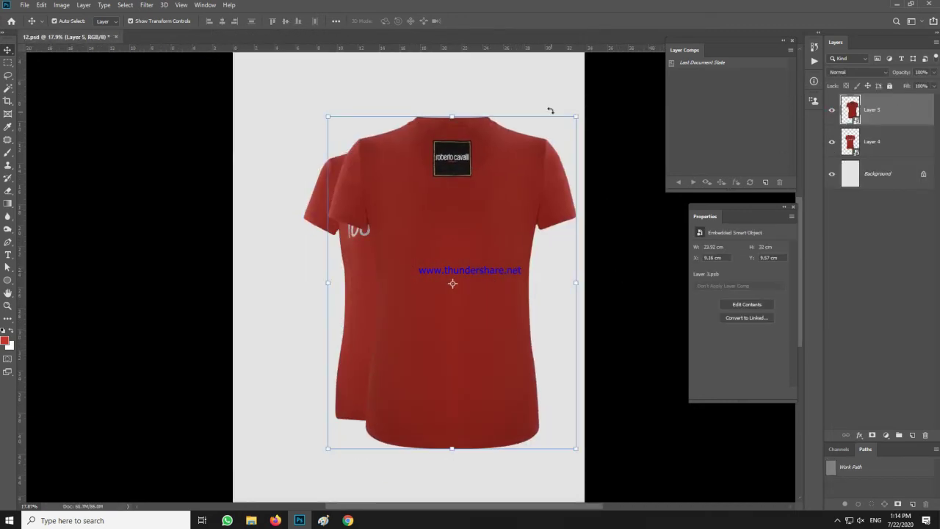
drag(549, 110, 441, 202)
key(Return)
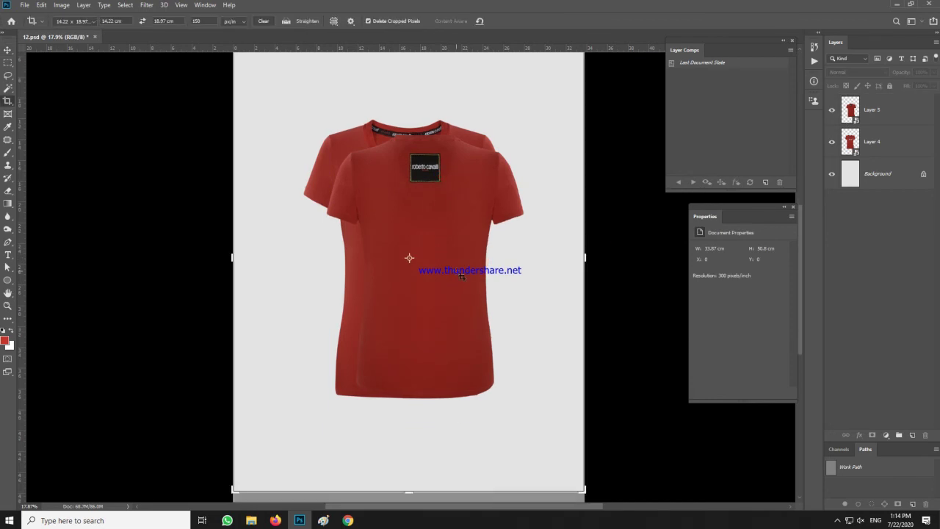
- Crop 12.psd to 14.22 x 18.97 cm at 150 px/in and show the guides
key(ctrl+s)
scroll(456, 275, down, 2)
key(ctrl+;)
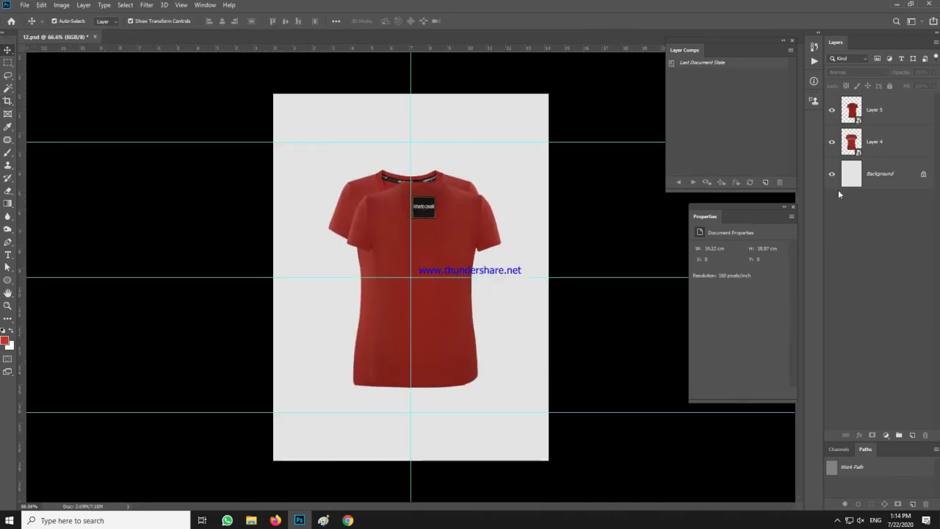
- Hide Layer 4, centre the back view on the vertical guide and scale it to fit between the outer horizontal guides
click(831, 142)
drag(448, 208, 435, 173)
drag(409, 348, 410, 411)
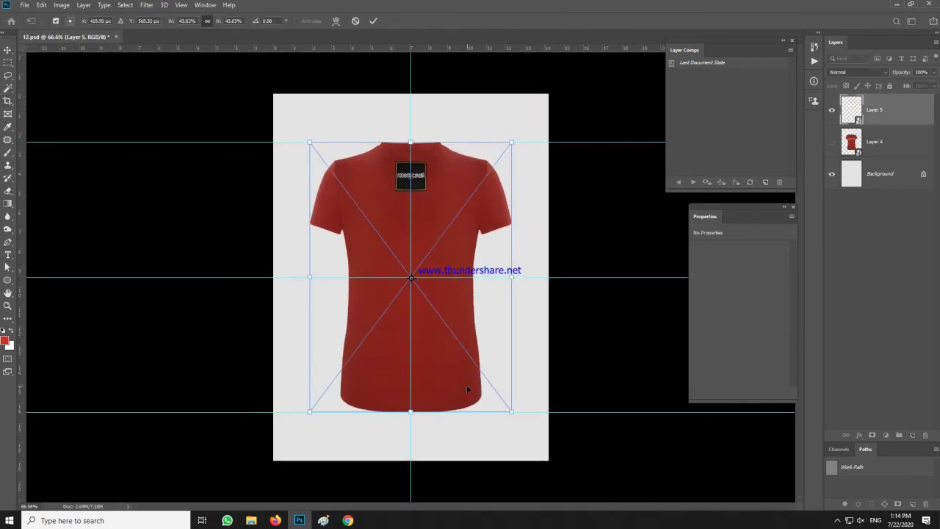
click(580, 369)
click(582, 370)
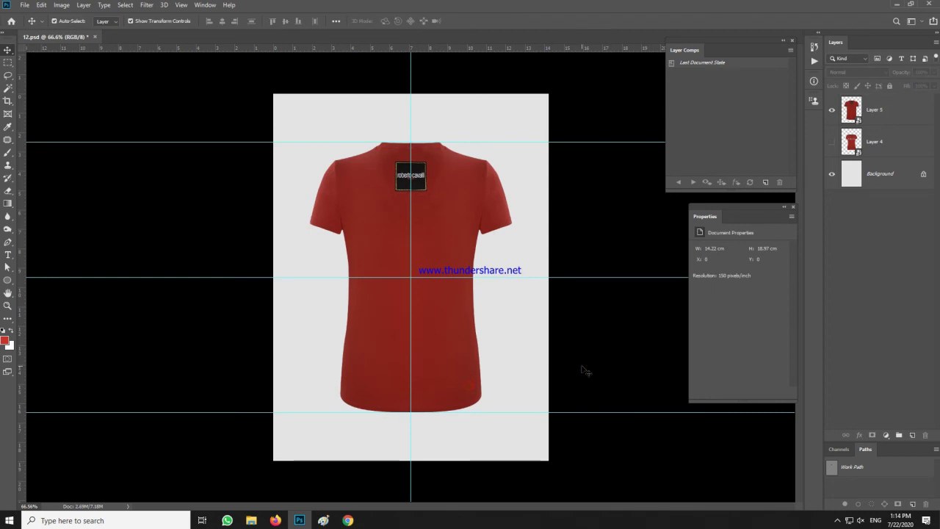
- Show Layer 4 in place of Layer 5 and scale the front view to fit between the outer horizontal guides
click(831, 109)
click(831, 141)
click(475, 237)
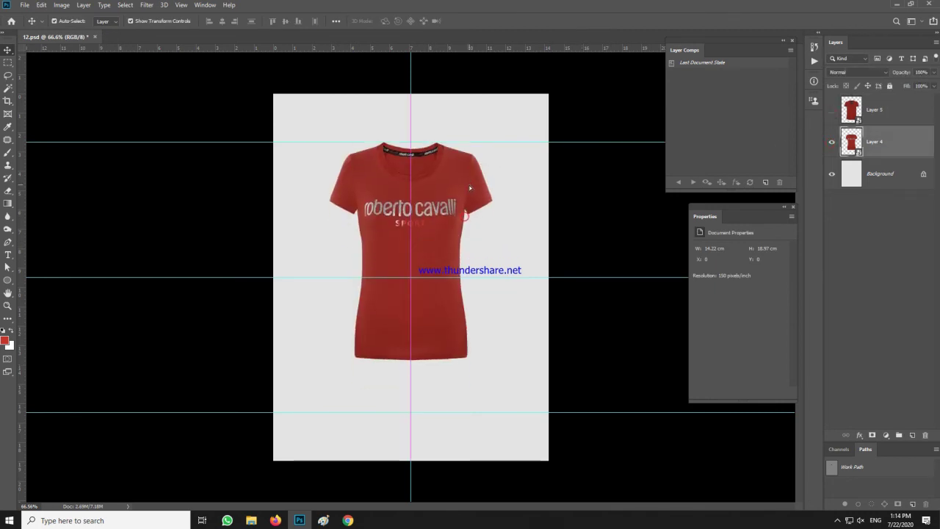
key(ctrl+t)
drag(412, 361, 414, 413)
double_click(436, 387)
- Show only the back view, open its smart object, slightly narrow the lower part of Layer 2 copy with a Perspective transform, and save
click(831, 141)
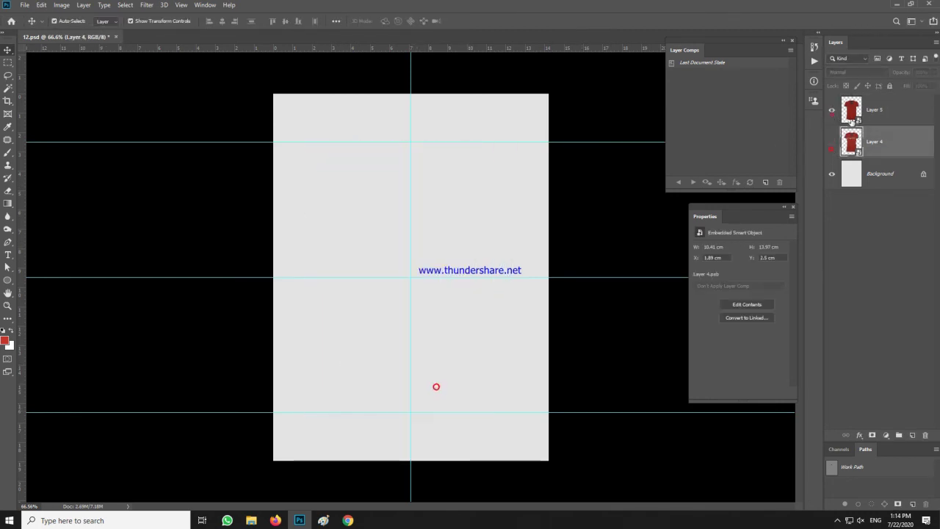
click(831, 110)
double_click(854, 114)
click(878, 206)
right_click(440, 208)
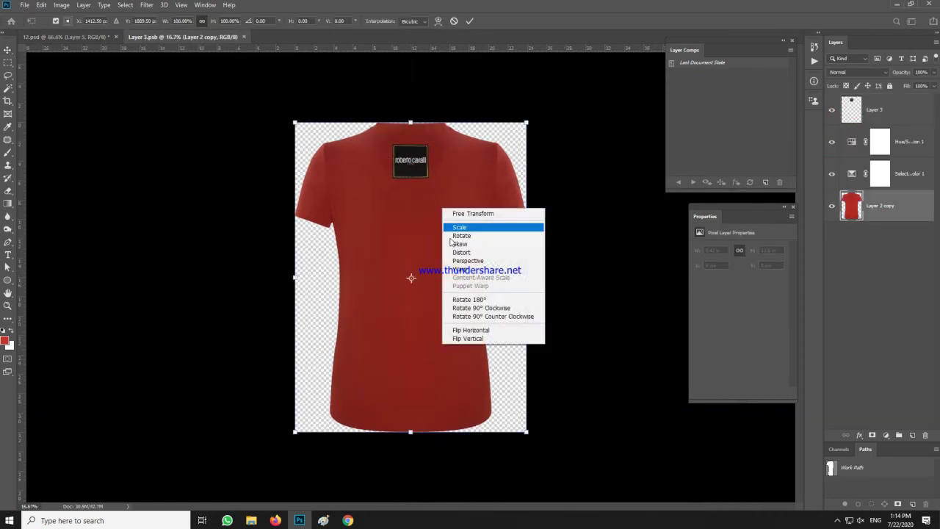
click(463, 219)
drag(526, 432, 524, 432)
key(Return)
key(ctrl+s)
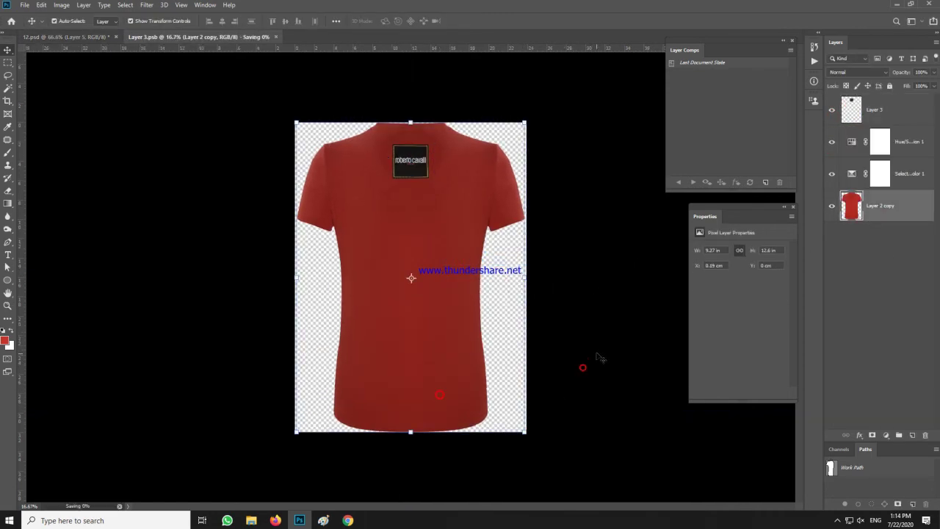
- Narrow the lower part of the back shirt a little more in perspective, then save and close its smart object
right_click(474, 378)
click(506, 293)
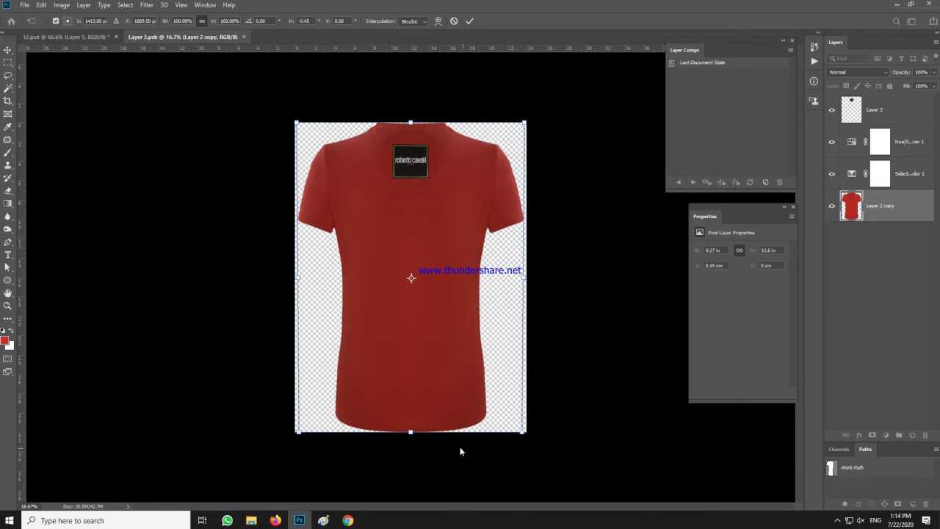
key(Return)
key(ctrl+s)
key(ctrl+w)
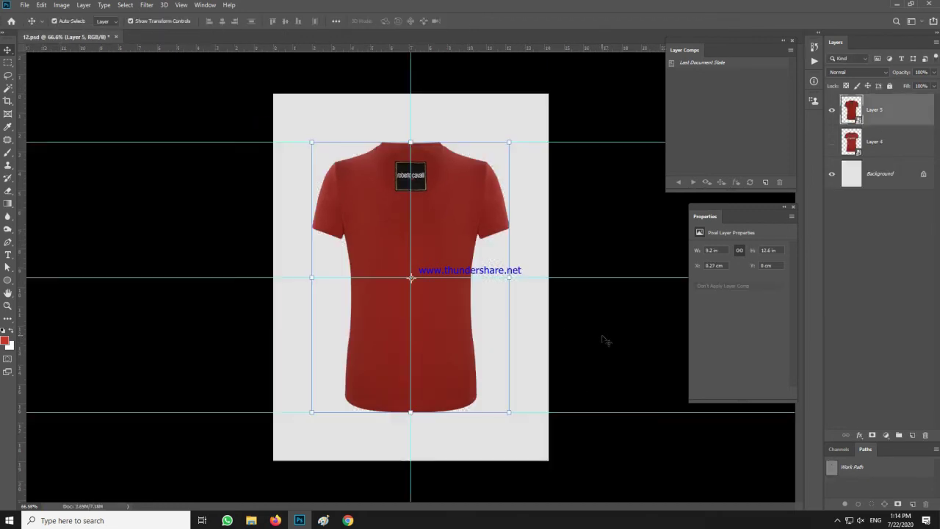
drag(873, 112, 850, 180)
key(Delete)
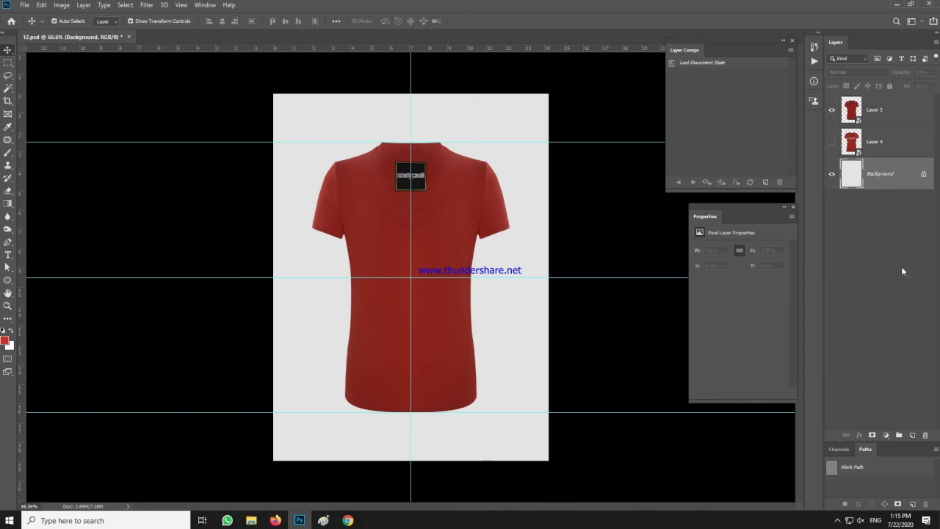
- Set the Reds lightness of the back view's Hue/Saturation adjustment to -9, then save and close the smart object
double_click(851, 109)
click(846, 143)
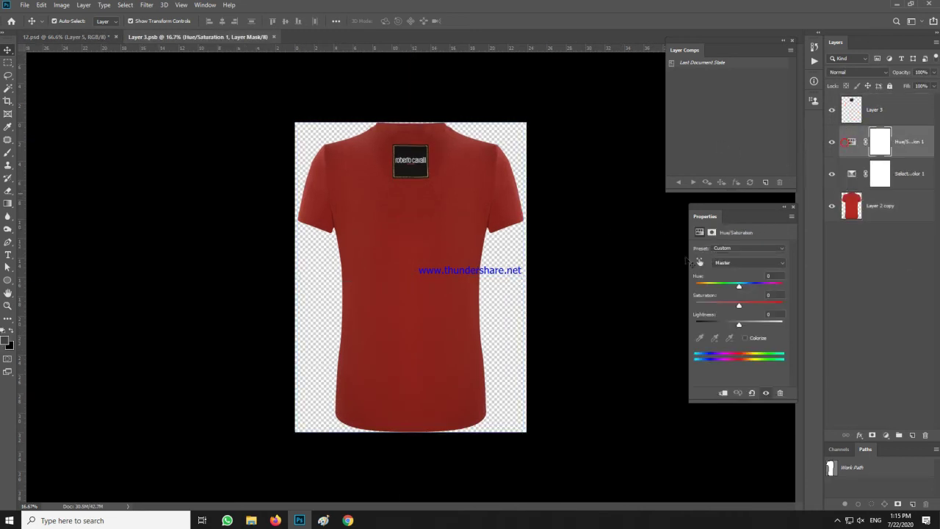
click(700, 262)
click(457, 271)
drag(734, 316, 735, 317)
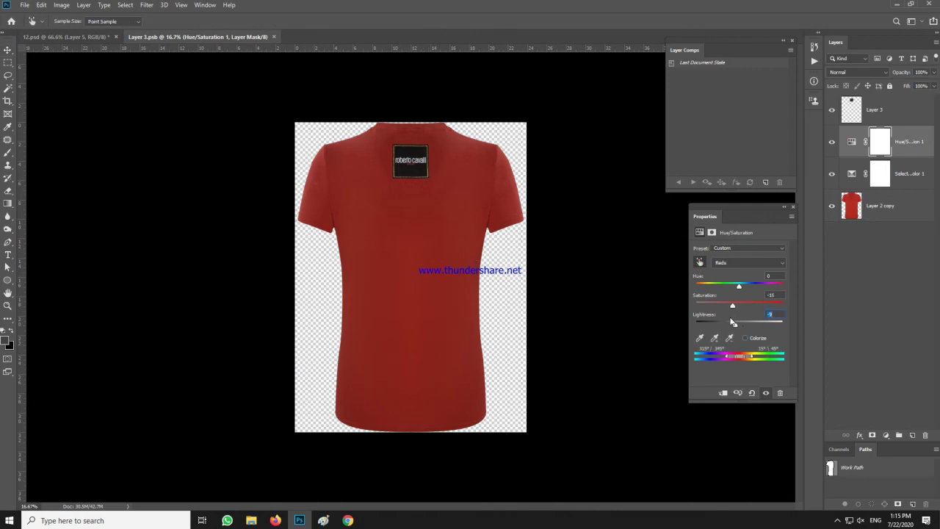
key(ctrl+s)
key(ctrl+w)
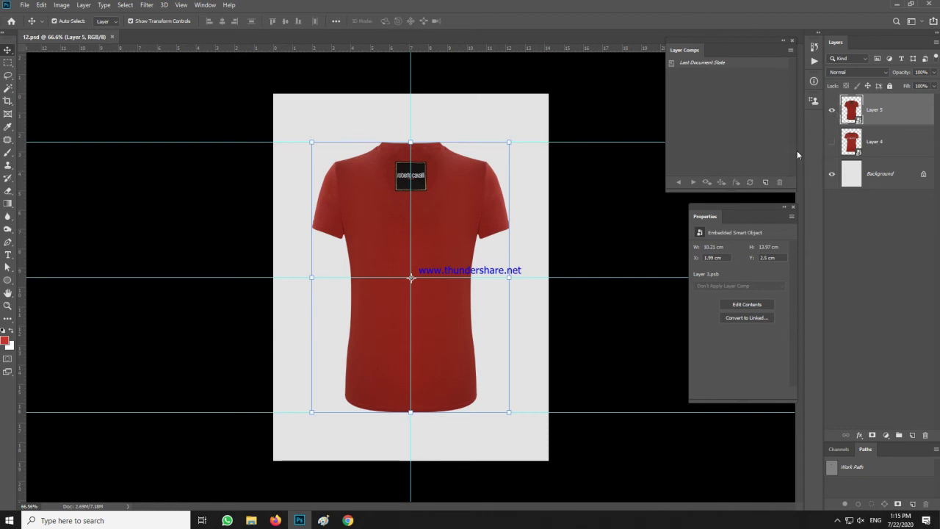
- Move Layer 4 above Layer 5, show it in place of Layer 5, and open its smart object
click(874, 142)
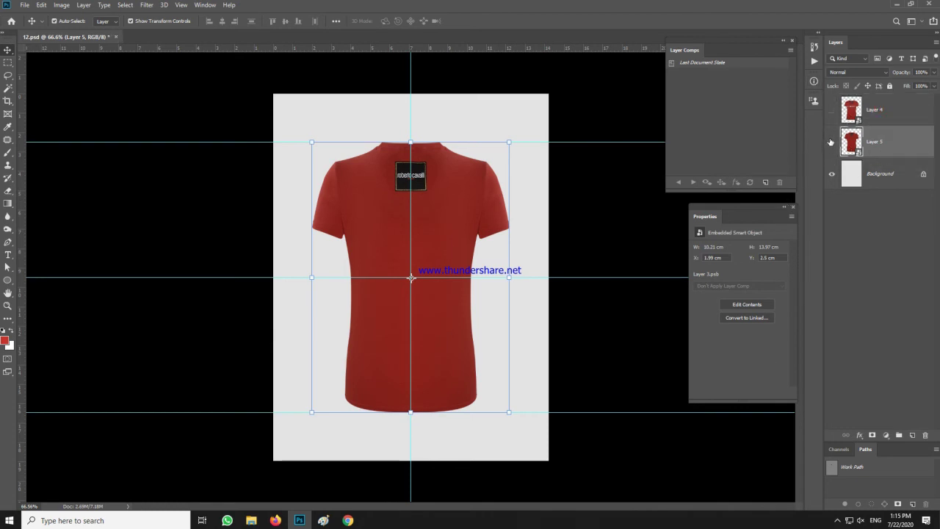
drag(873, 141, 870, 118)
double_click(855, 110)
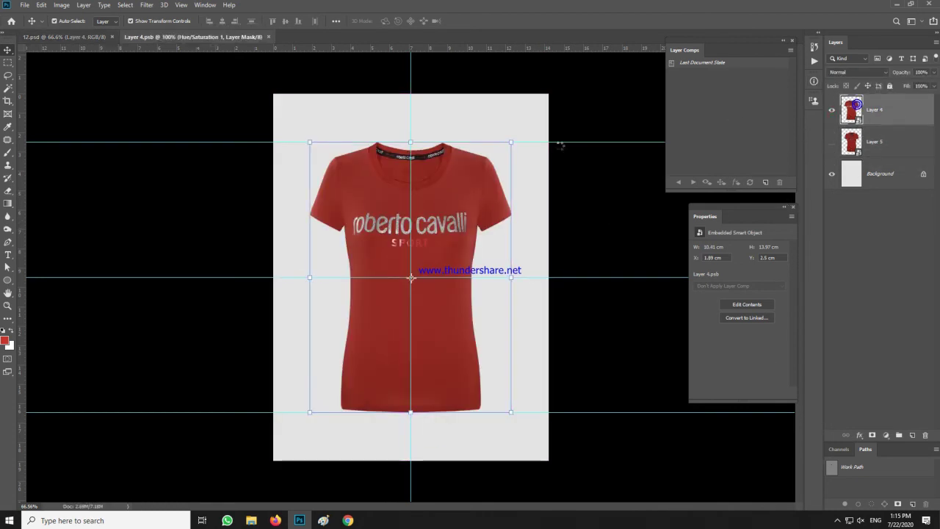
click(77, 37)
click(164, 38)
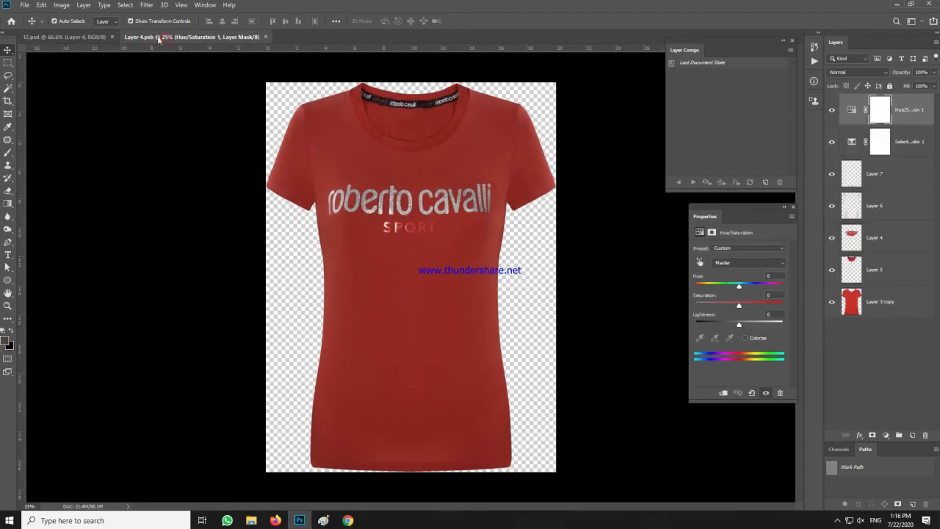
- Compare the back view's colour with the front's, set its Reds lightness to -7, save it, and close both smart objects
click(95, 37)
double_click(856, 140)
click(220, 37)
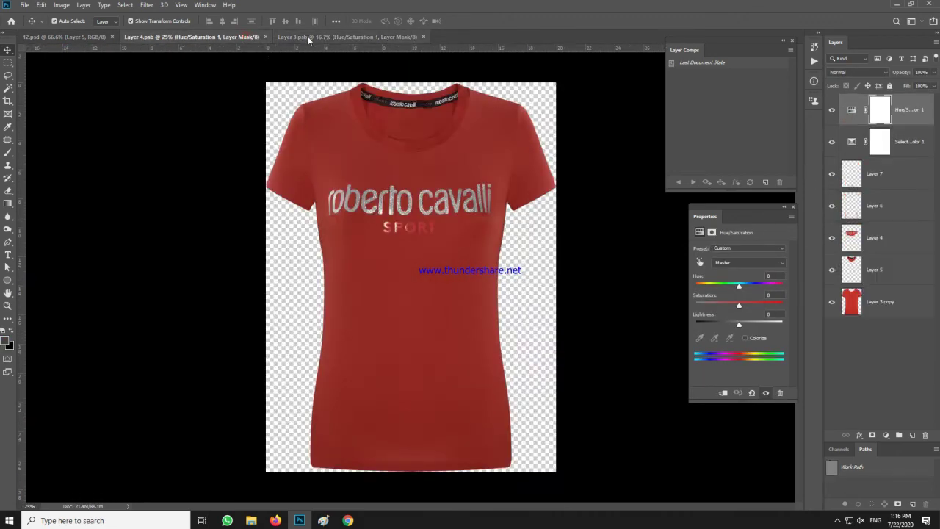
click(309, 37)
click(700, 262)
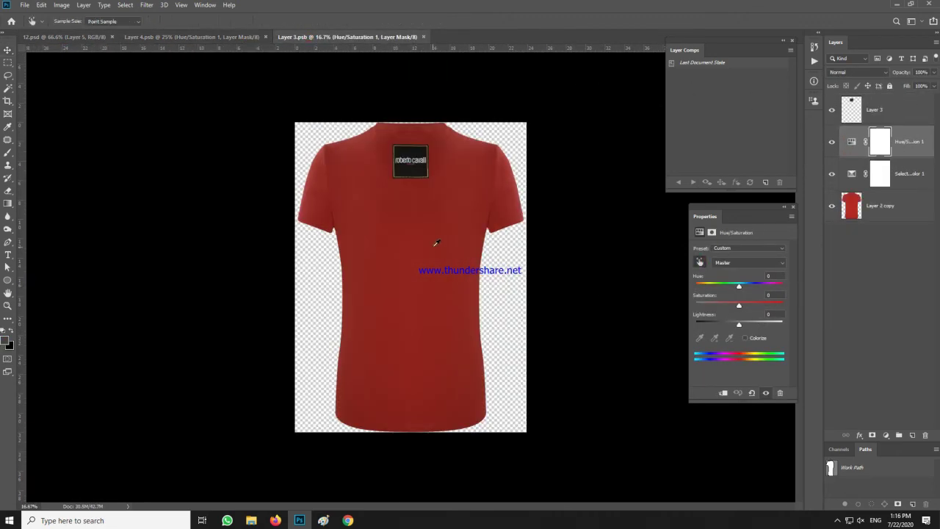
drag(434, 243, 423, 243)
drag(739, 325, 735, 324)
key(ctrl+s)
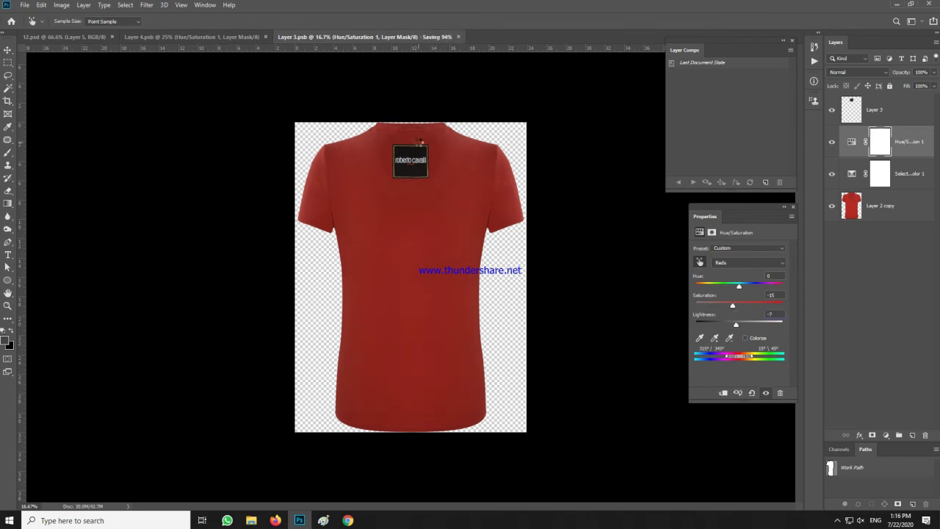
key(ctrl+w)
key(ctrl+w)
- Duplicate Layer 4 directly above the Background, hide the original, and enlarge the copy to about 14.29 x 19.17 cm, centred on the canvas
drag(881, 105, 875, 156)
click(831, 109)
key(ctrl+minus)
mouse_move(411, 388)
mouse_down()
mouse_move(411, 472)
mouse_move(421, 373)
mouse_up()
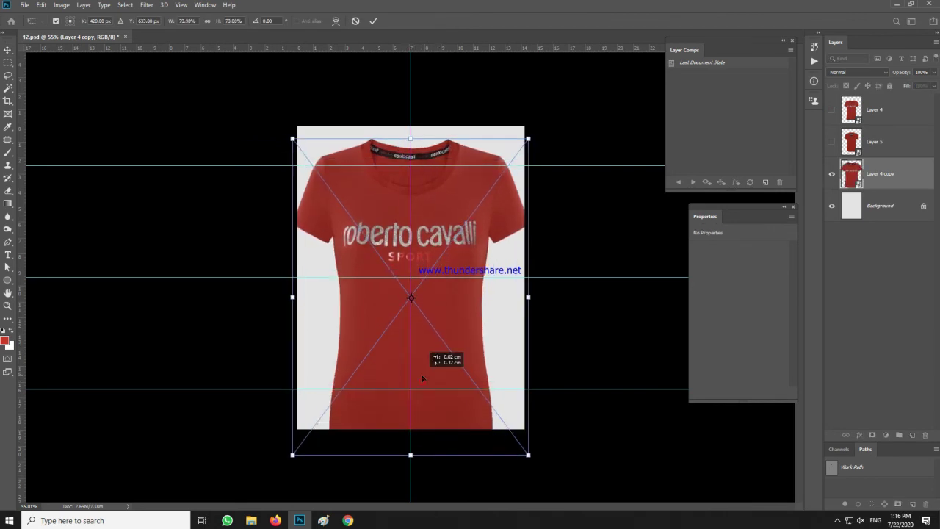
drag(410, 455, 411, 444)
key(Return)
- Create a layer comp named 12(1) with only Layer 4 showing over the Background, and copy the comp name
click(831, 174)
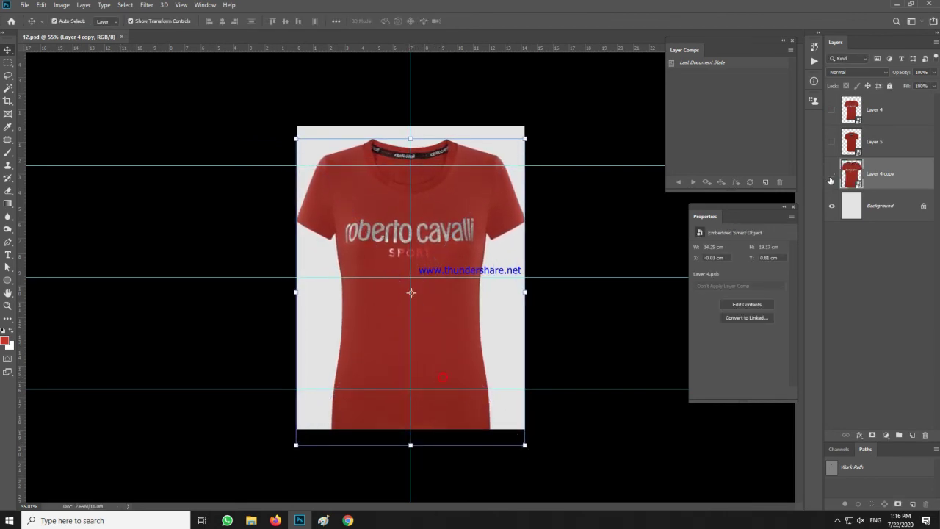
click(831, 110)
click(763, 182)
text(12()
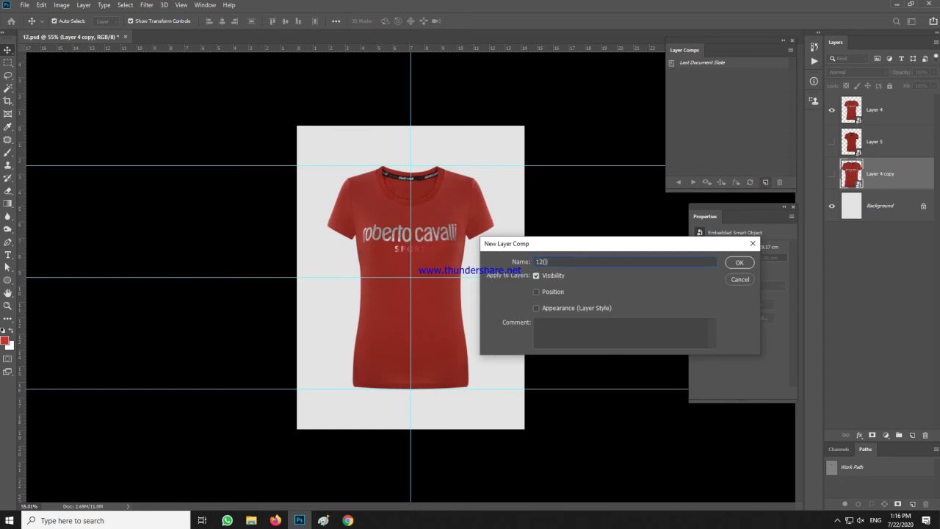
text(1)
key(ctrl+a)
key(ctrl+c)
key(Return)
- Create a layer comp named 12(2) with Layer 5 showing instead of Layer 4
click(831, 111)
click(831, 142)
click(765, 183)
key(ctrl+v)
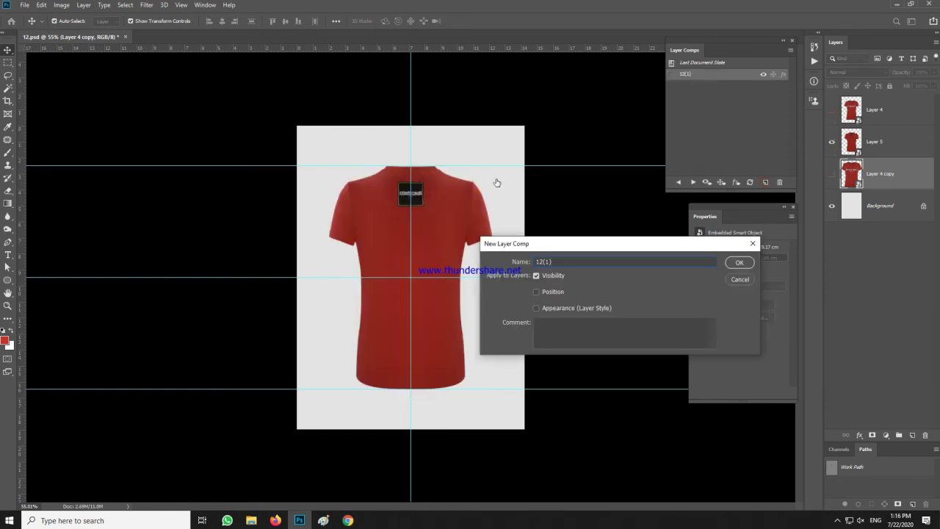
key(Return)
- Create a layer comp named 12(3) with Layer 4 copy showing instead of Layer 5, and save the document
click(831, 138)
click(831, 173)
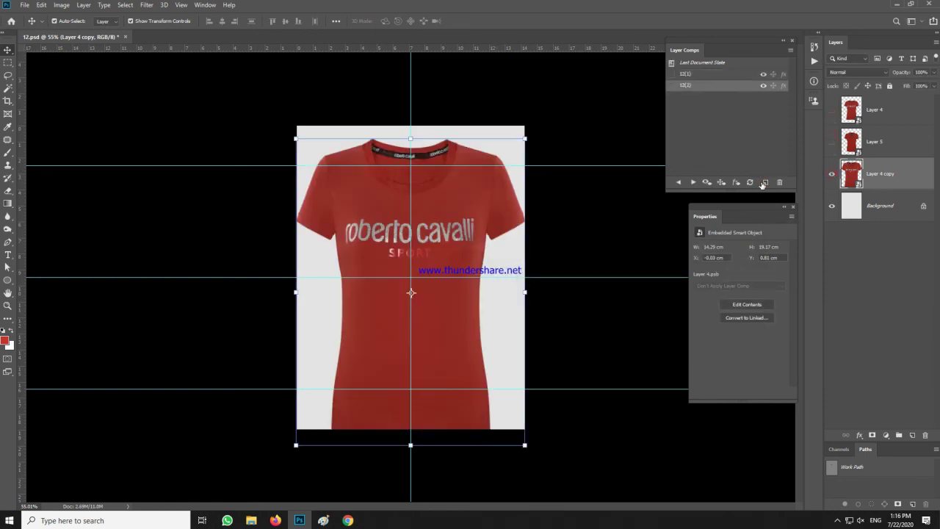
click(765, 183)
key(ctrl+v)
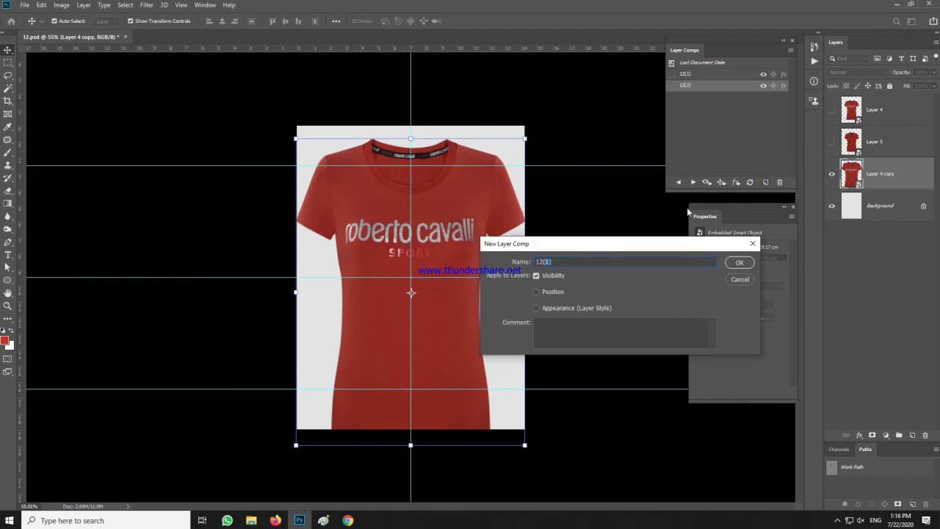
text(3)
key(Return)
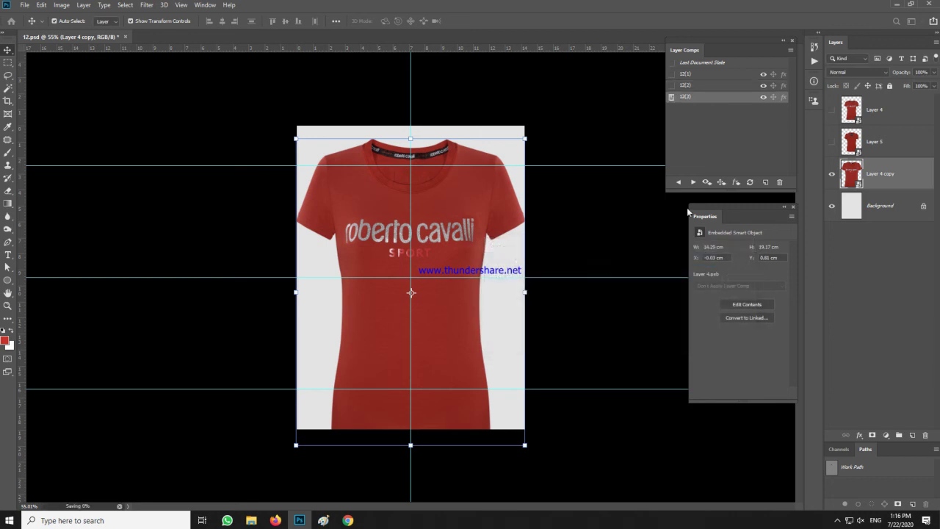
- Export the document's layer comps to separate PNG files in the psd folder with Layer Comps To Files
key(alt+f)
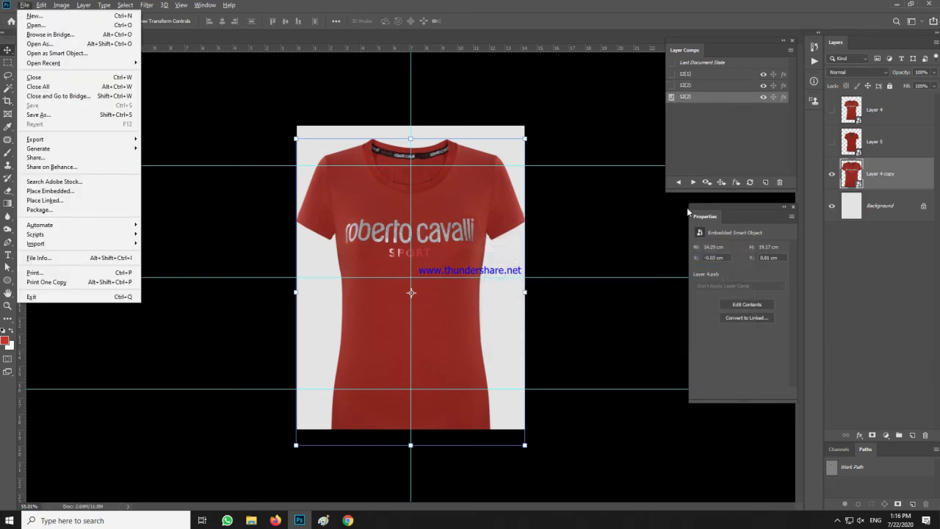
key(e)
key(Down)
key(Down)
key(Down)
key(Down)
key(Return)
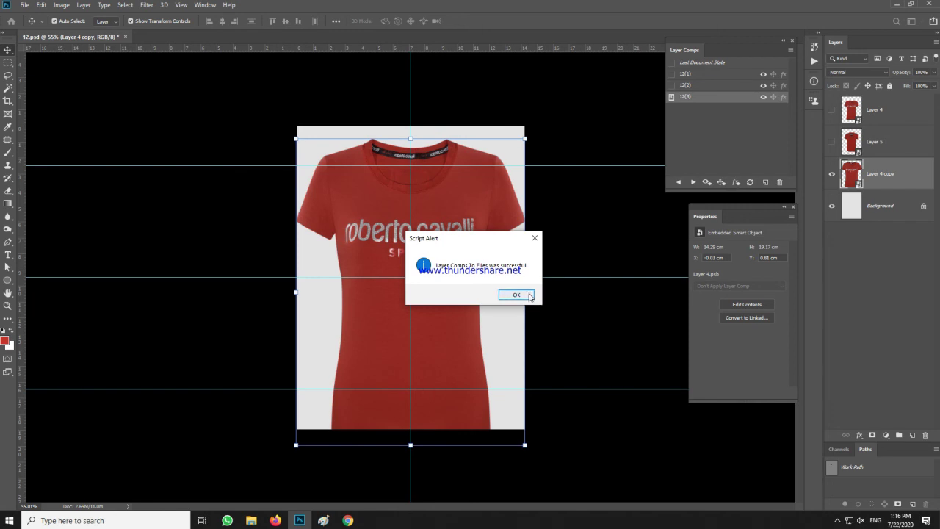
click(516, 294)
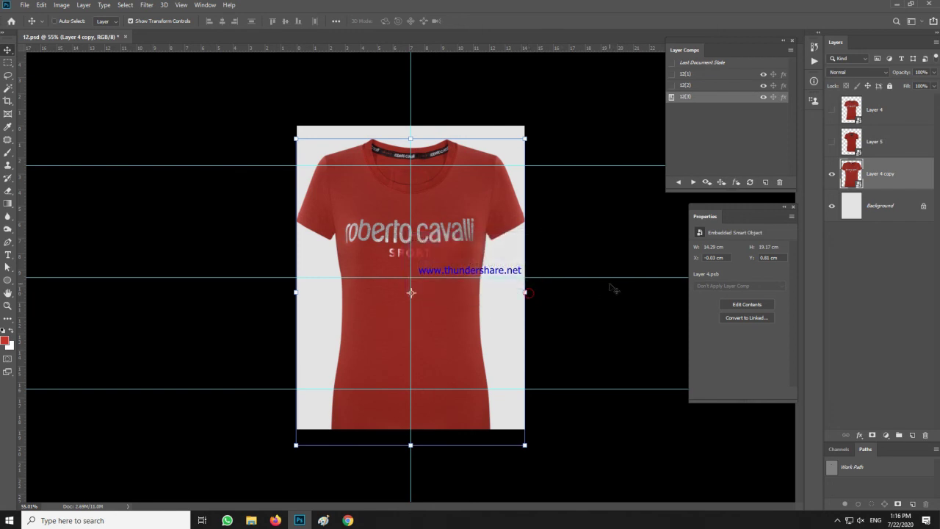
- Save the close-up view shown by comp 12(3) as a PNG, replacing the existing file 12(3) in the psd folder
key(ctrl+shift+s)
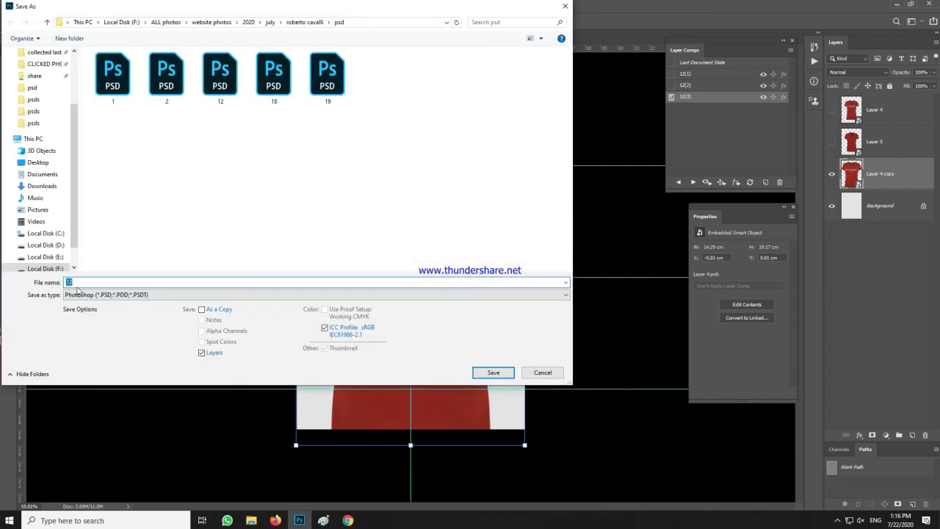
click(79, 293)
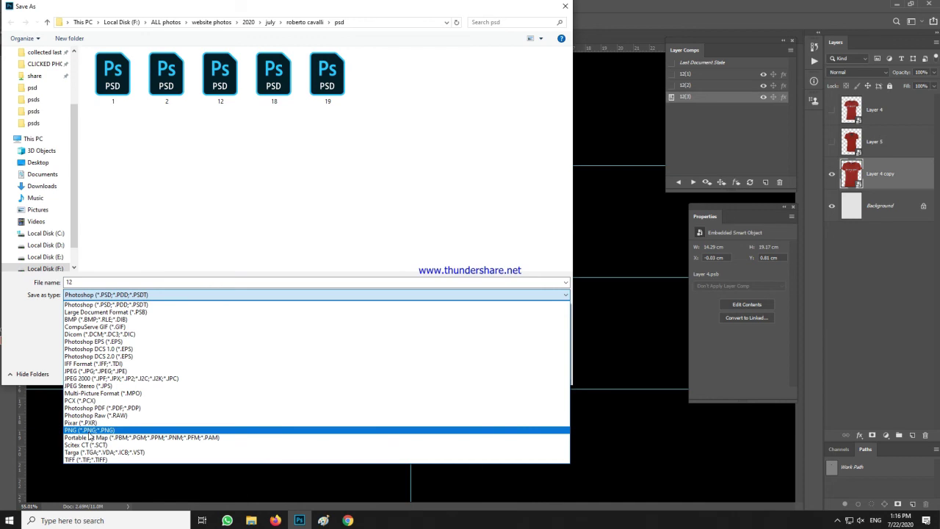
click(89, 431)
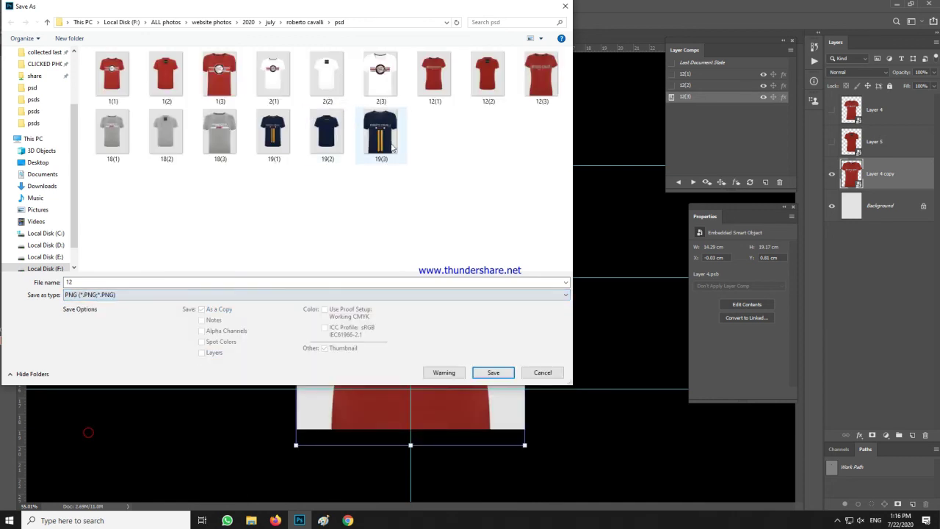
double_click(547, 91)
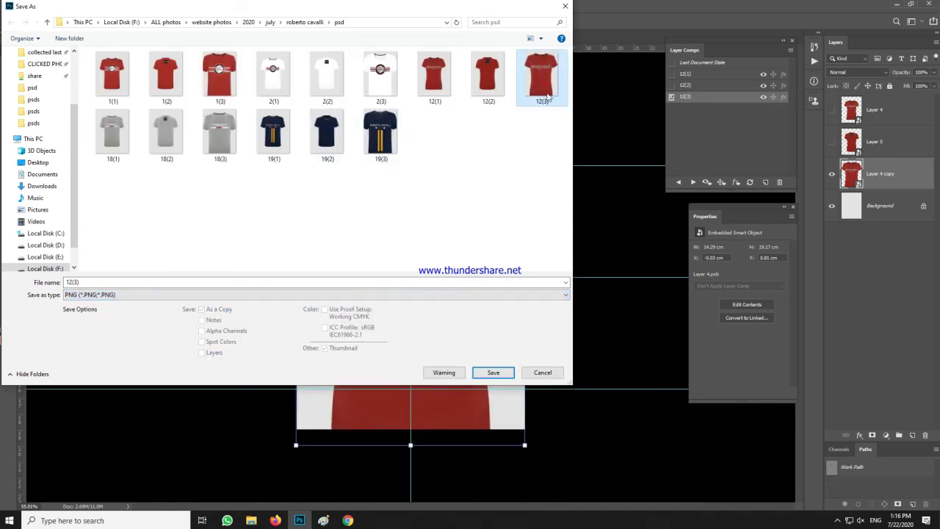
key(y)
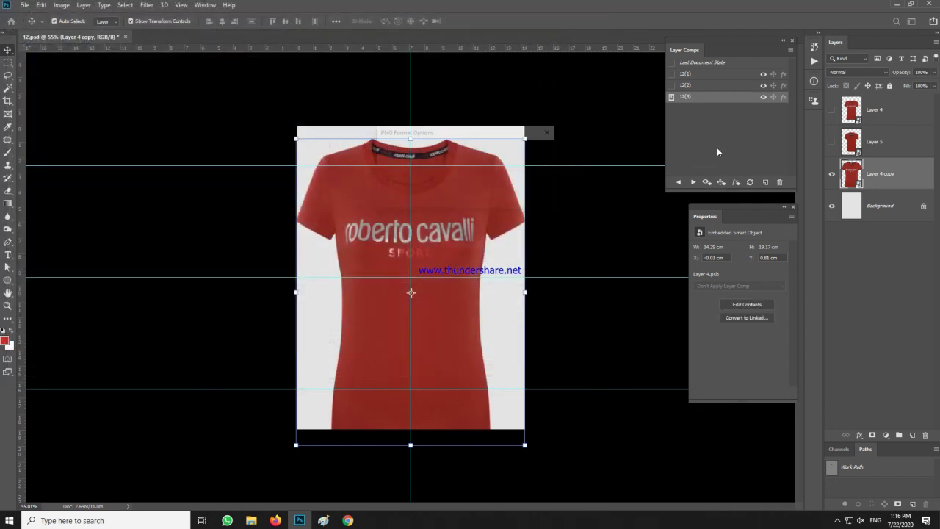
- Apply layer comp 12(2) and save the back view as a PNG, replacing the existing file 12(2)
click(671, 85)
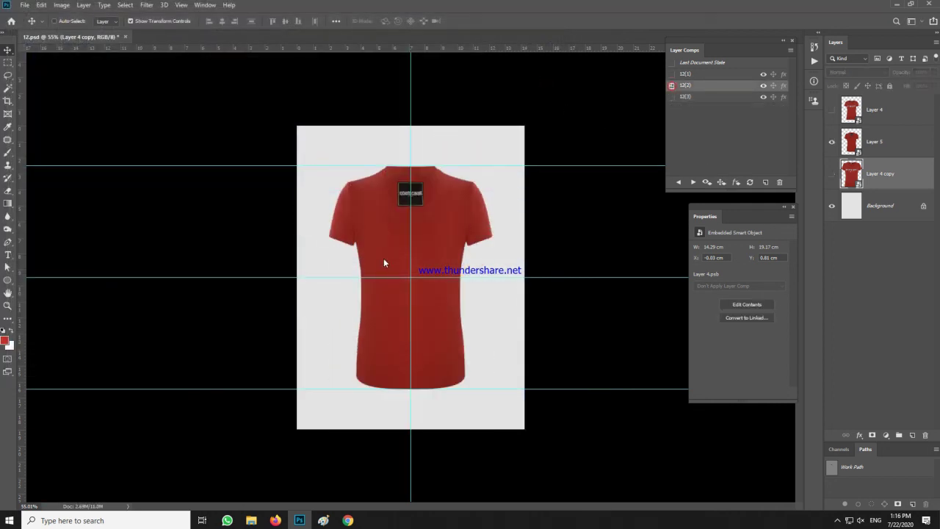
key(ctrl+shift+s)
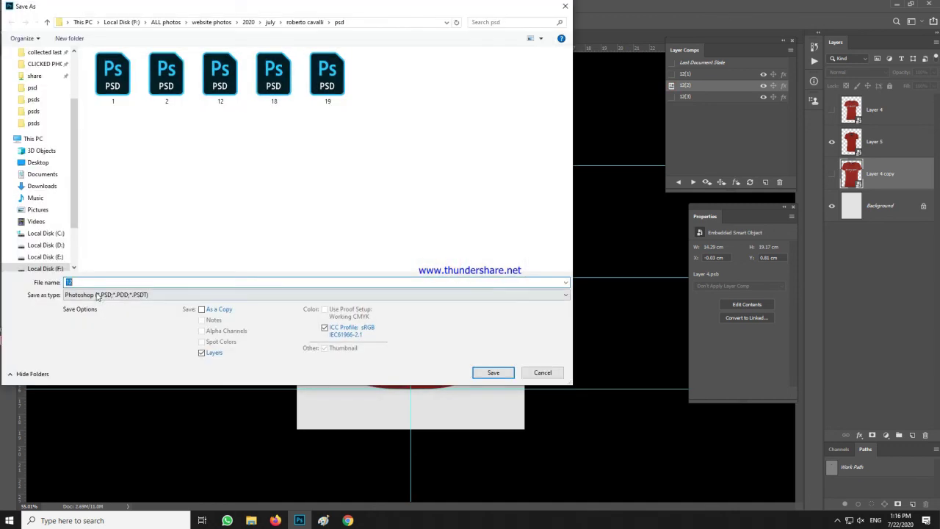
click(96, 295)
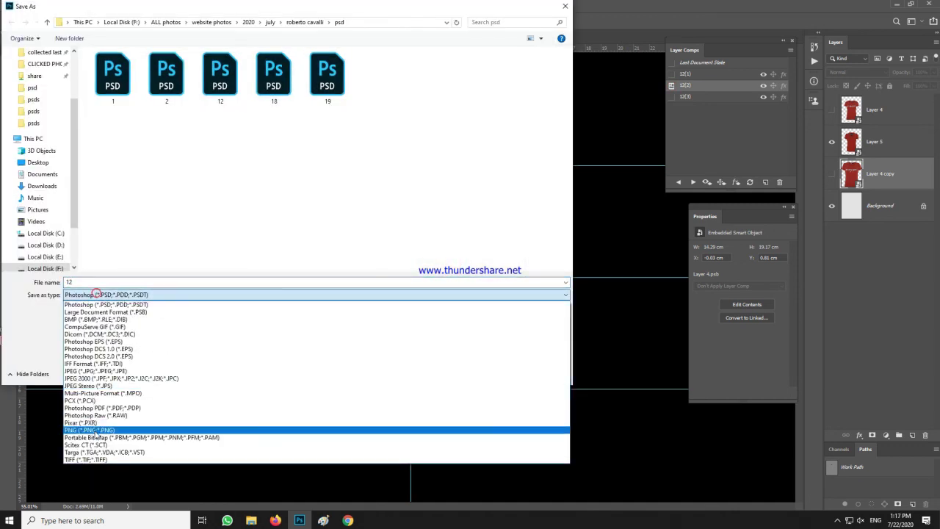
click(112, 429)
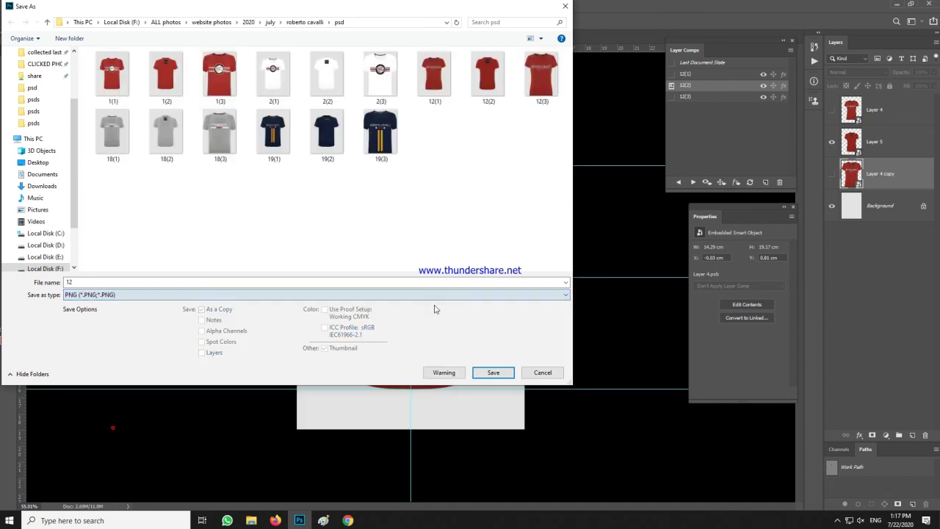
double_click(490, 65)
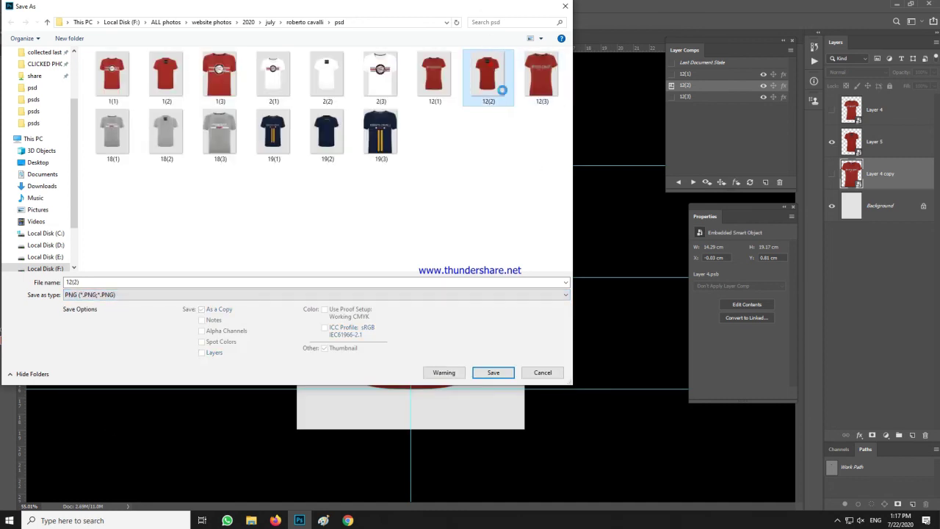
key(y)
key(Return)
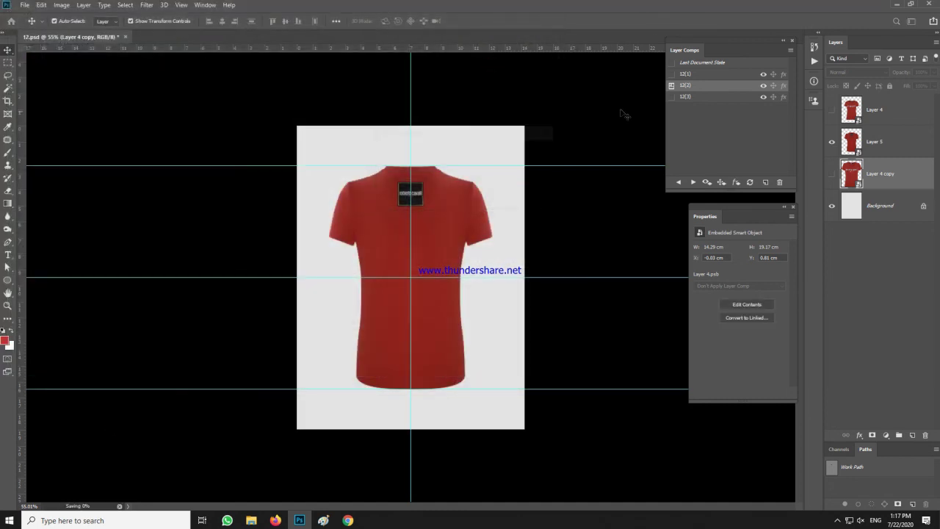
- Apply layer comp 12(1) and start saving the front view as a copy in another file format
click(670, 74)
key(ctrl+shift+s)
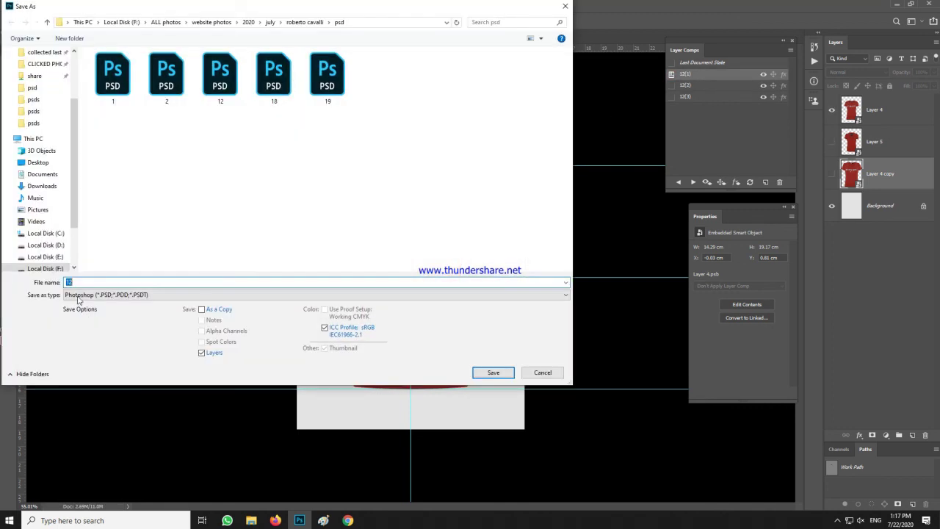
click(78, 295)
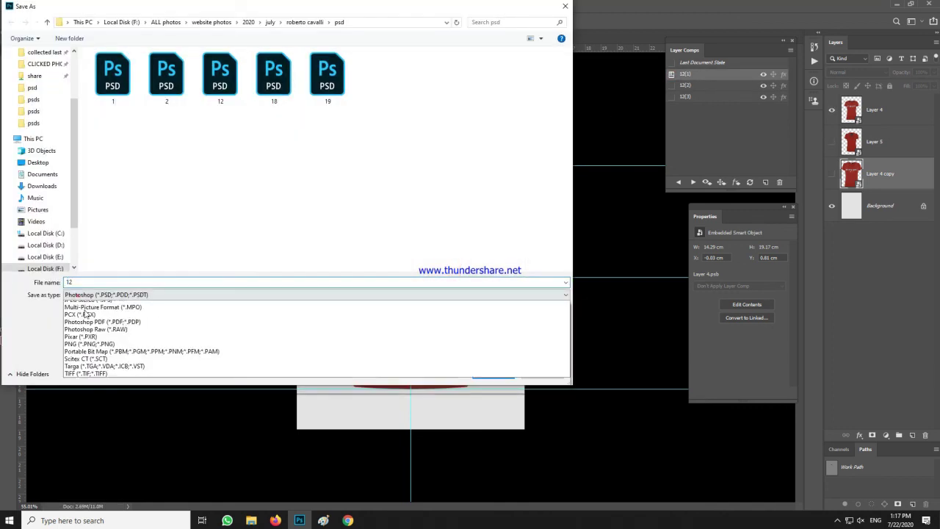